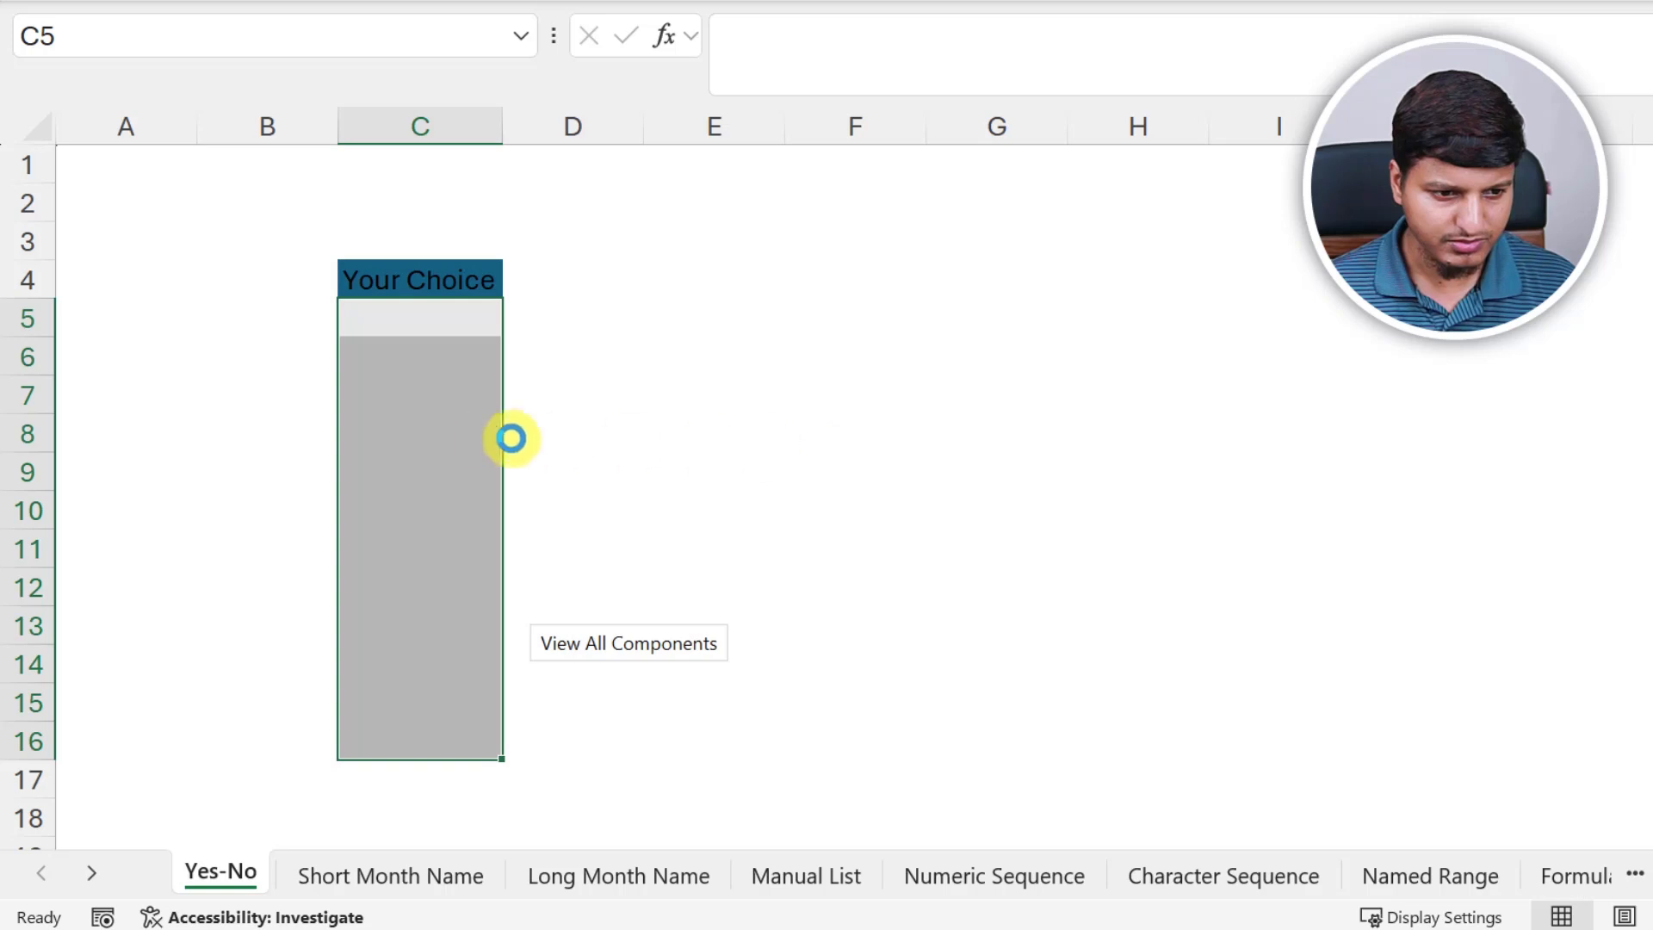
Check individual Your Choice cells on the Yes-No sheet for the data validation drop-down.
{"action": "left_click", "coordinate": [479, 435]}
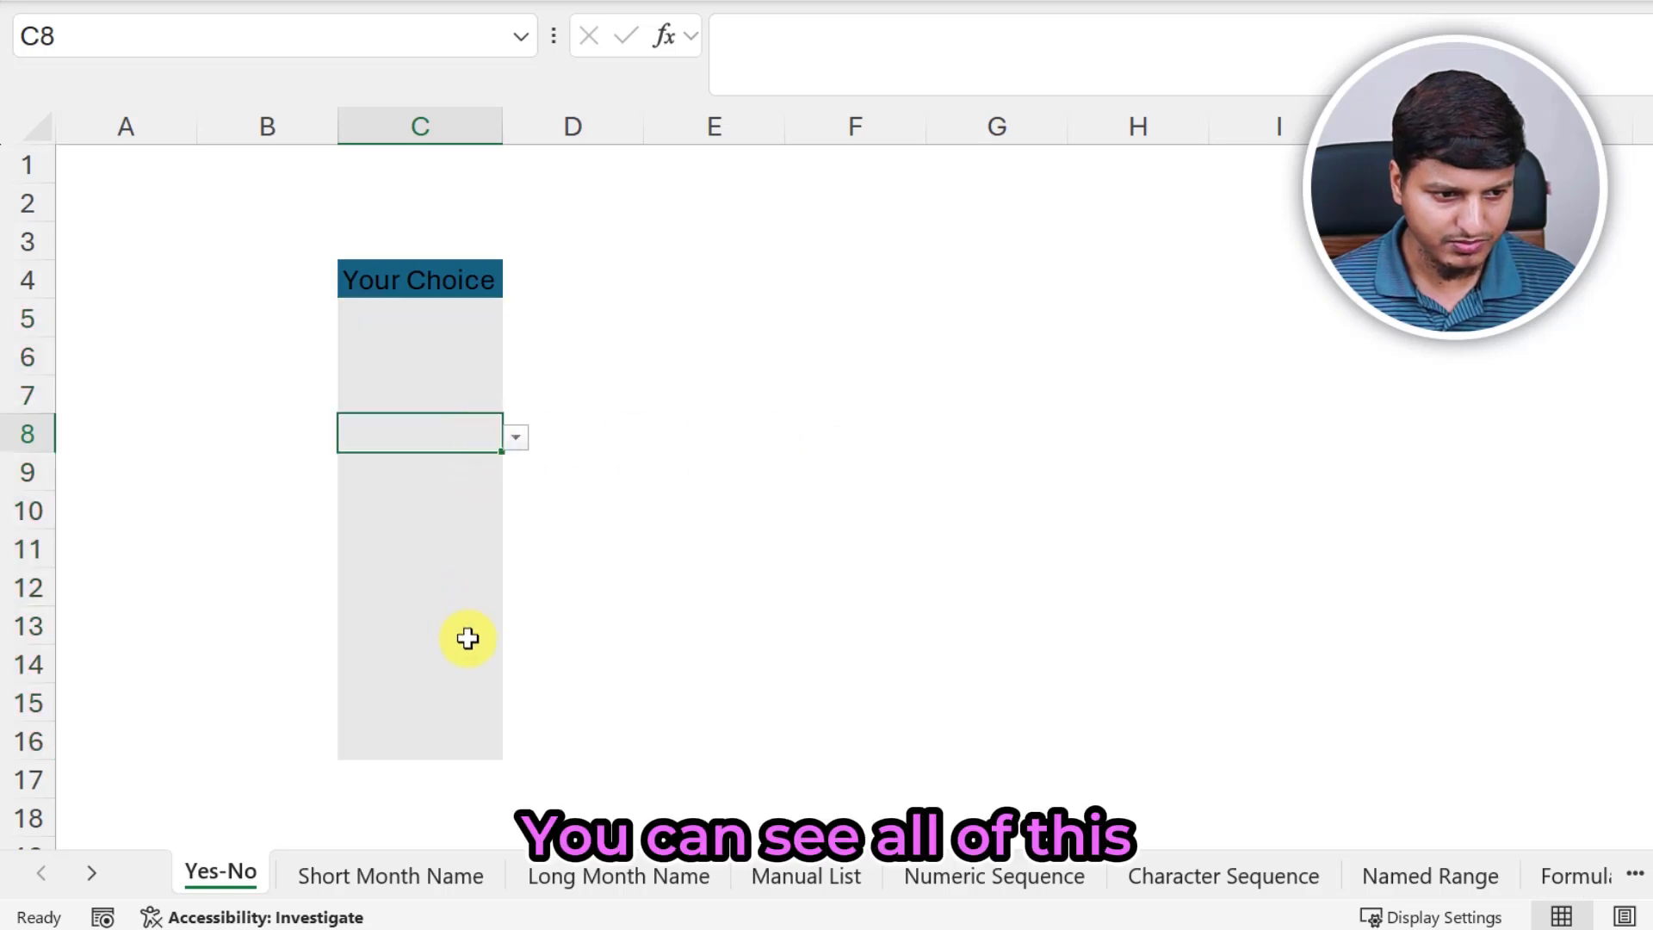
{"action": "left_click", "coordinate": [467, 641]}
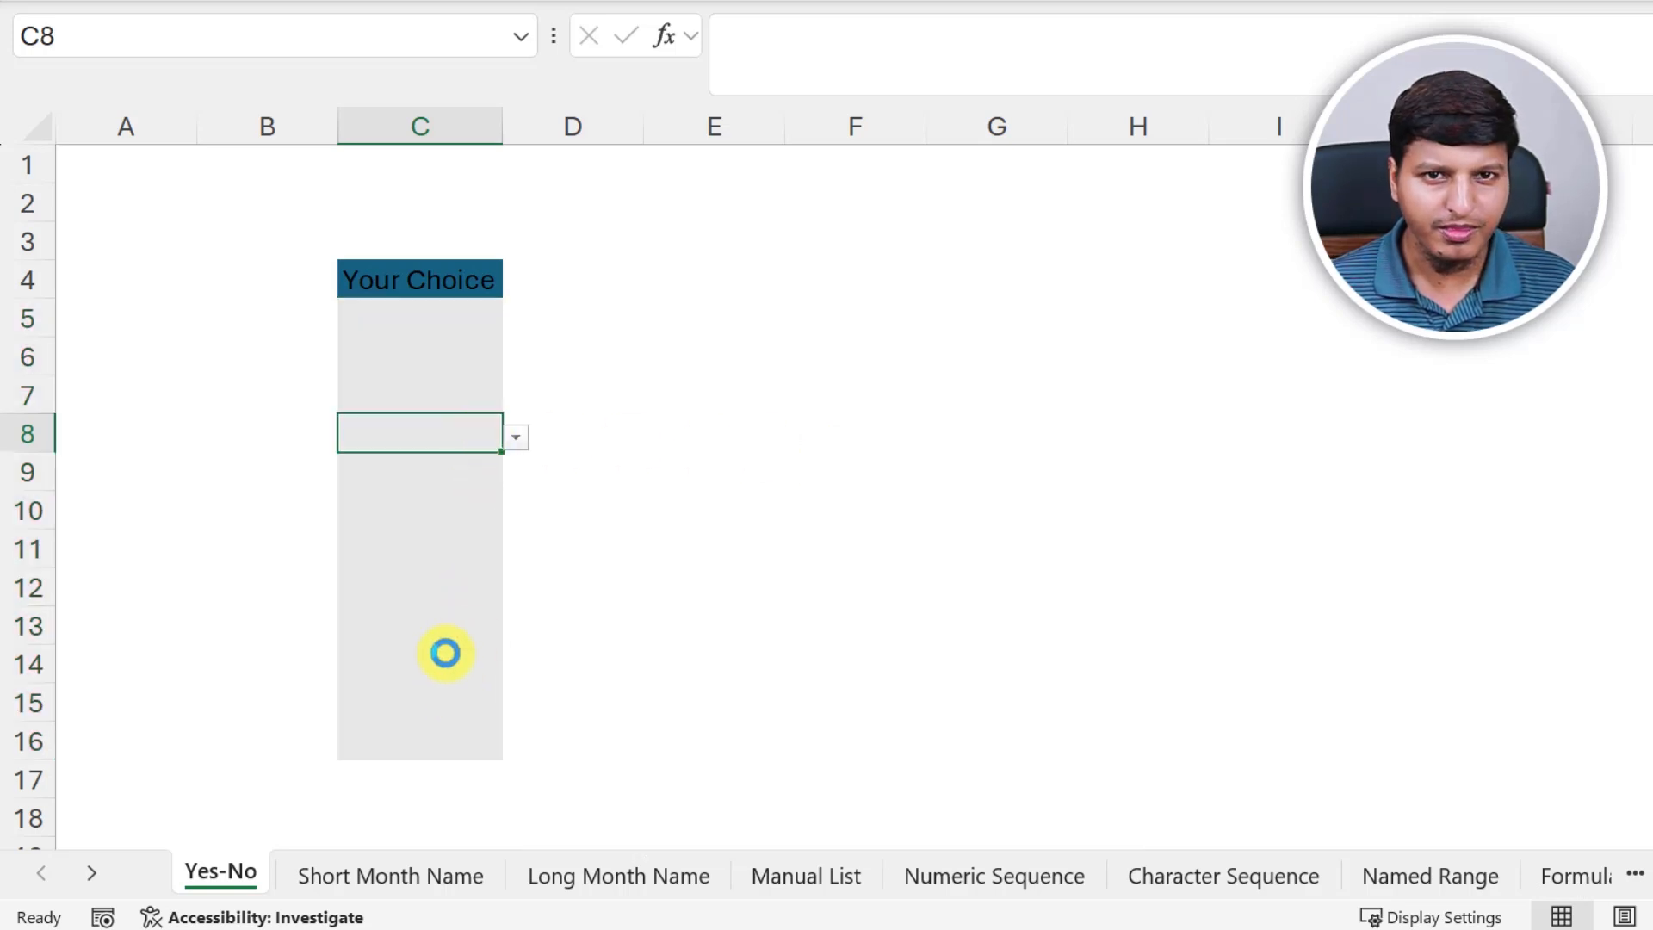
{"action": "key", "text": "Down"}
{"action": "key", "text": "Down"}
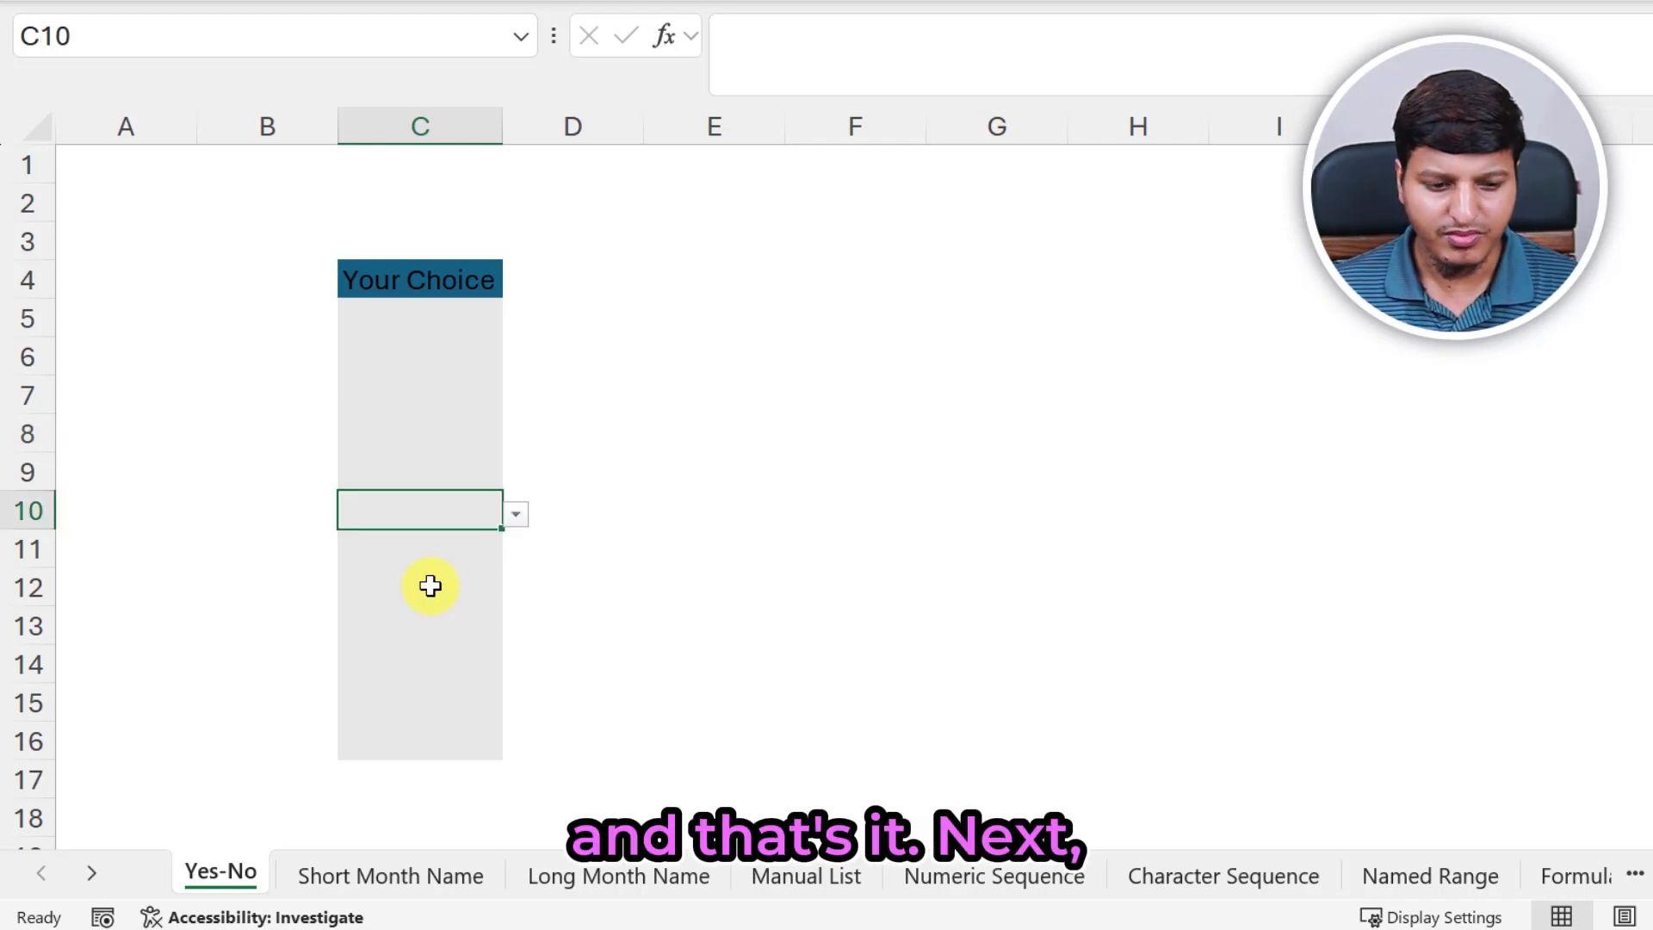
Apply OA Robot's Add Short Month Name As Data Validation to C5:C16 on the Short Month Name sheet and check the list in C12.
{"action": "left_click", "coordinate": [370, 876]}
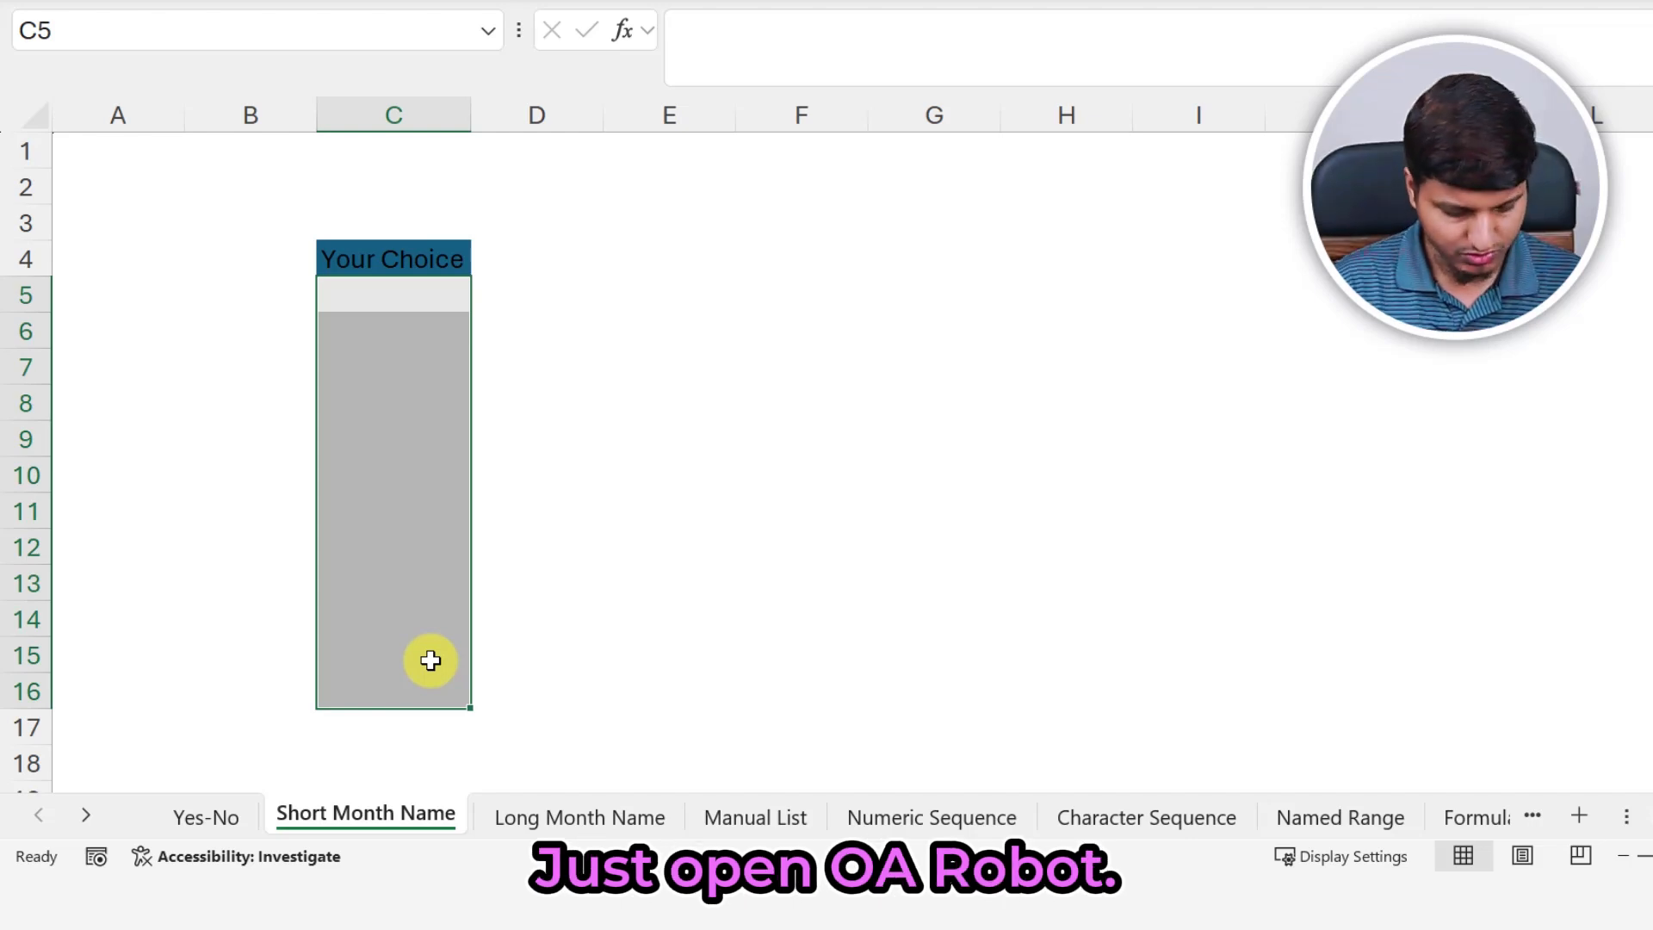
{"action": "key", "text": "ctrl+shift+r"}
{"action": "type", "text": "smn"}
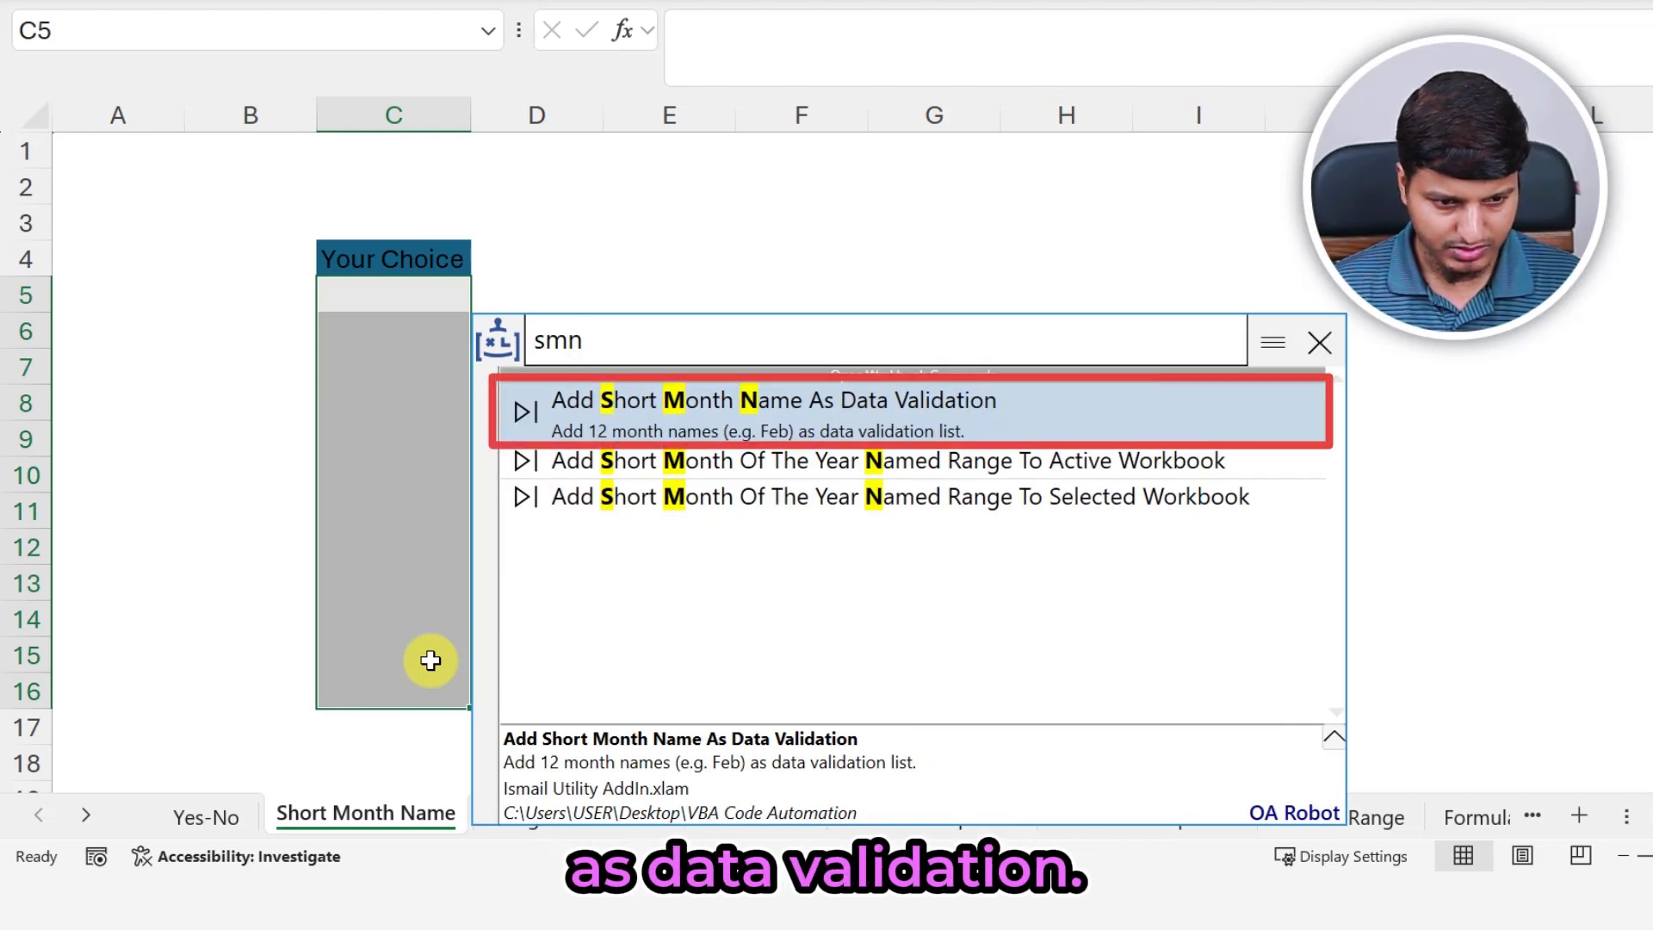
{"action": "key", "text": "Return"}
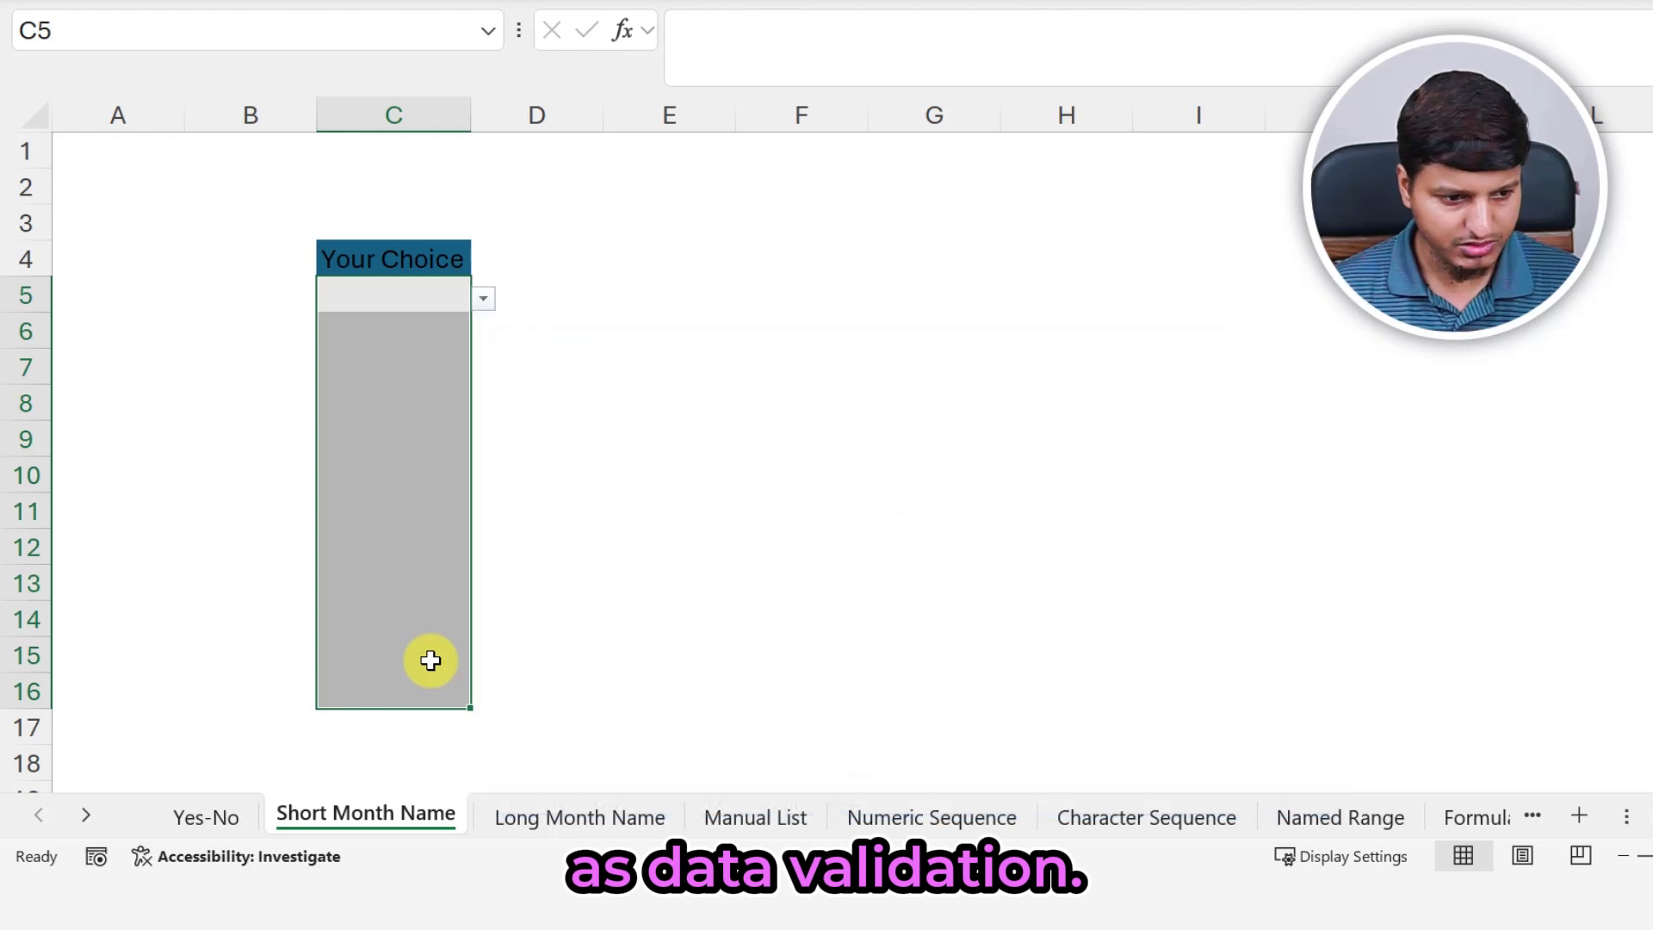
{"action": "left_click", "coordinate": [428, 560]}
{"action": "left_click", "coordinate": [484, 553]}
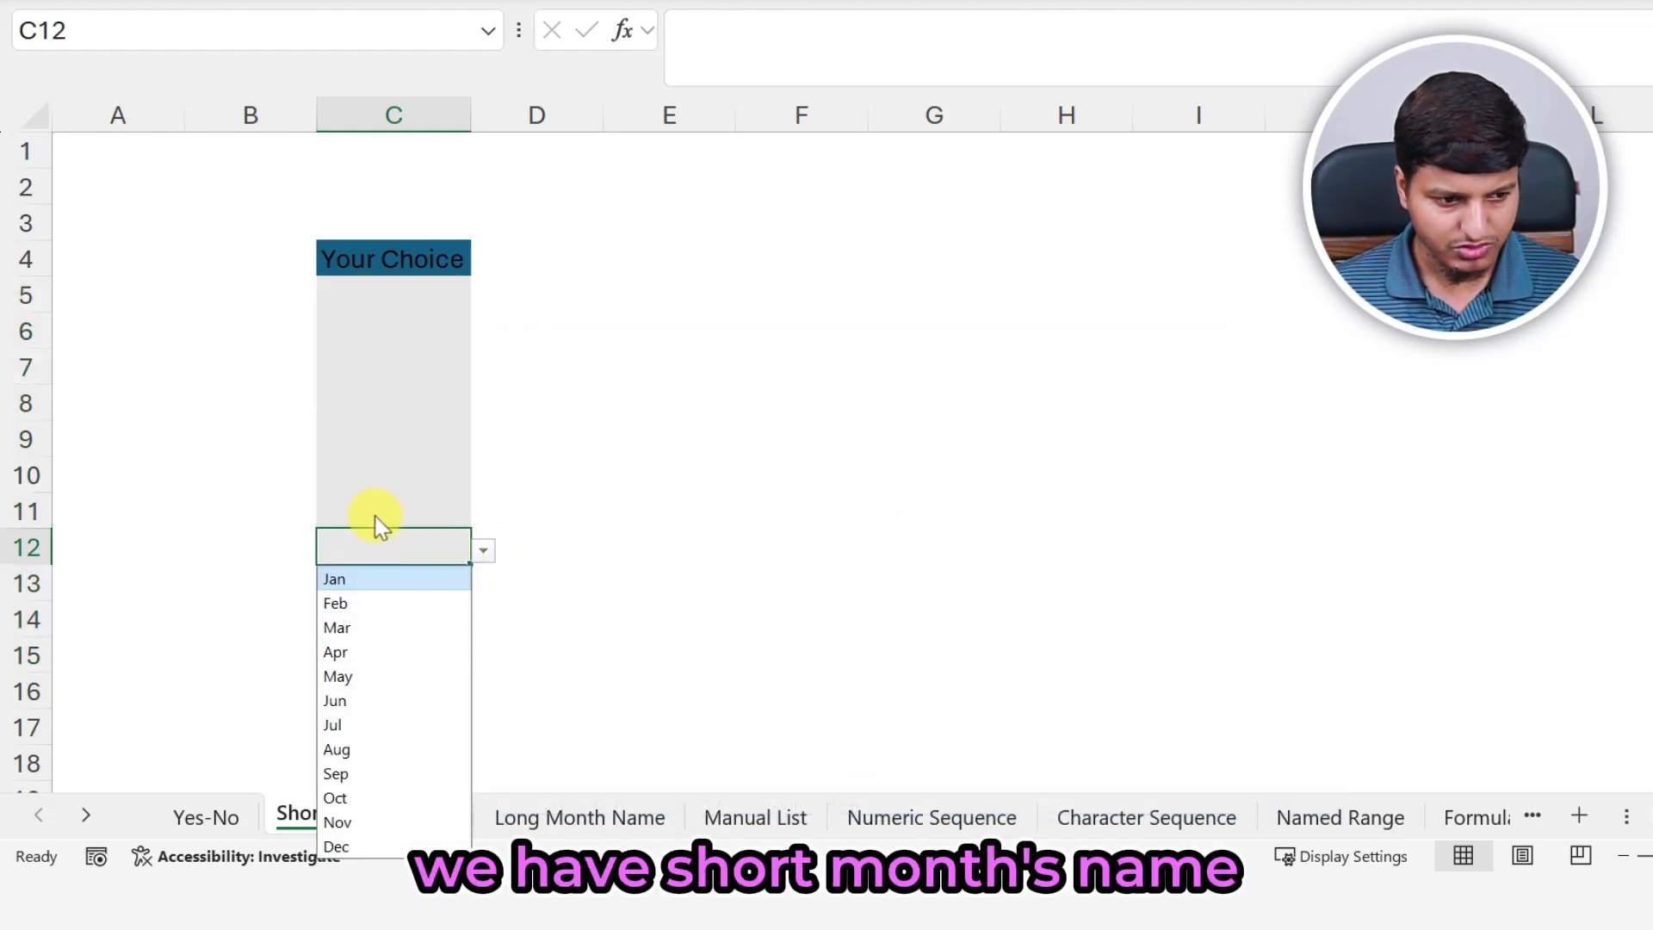
{"action": "left_click", "coordinate": [380, 454]}
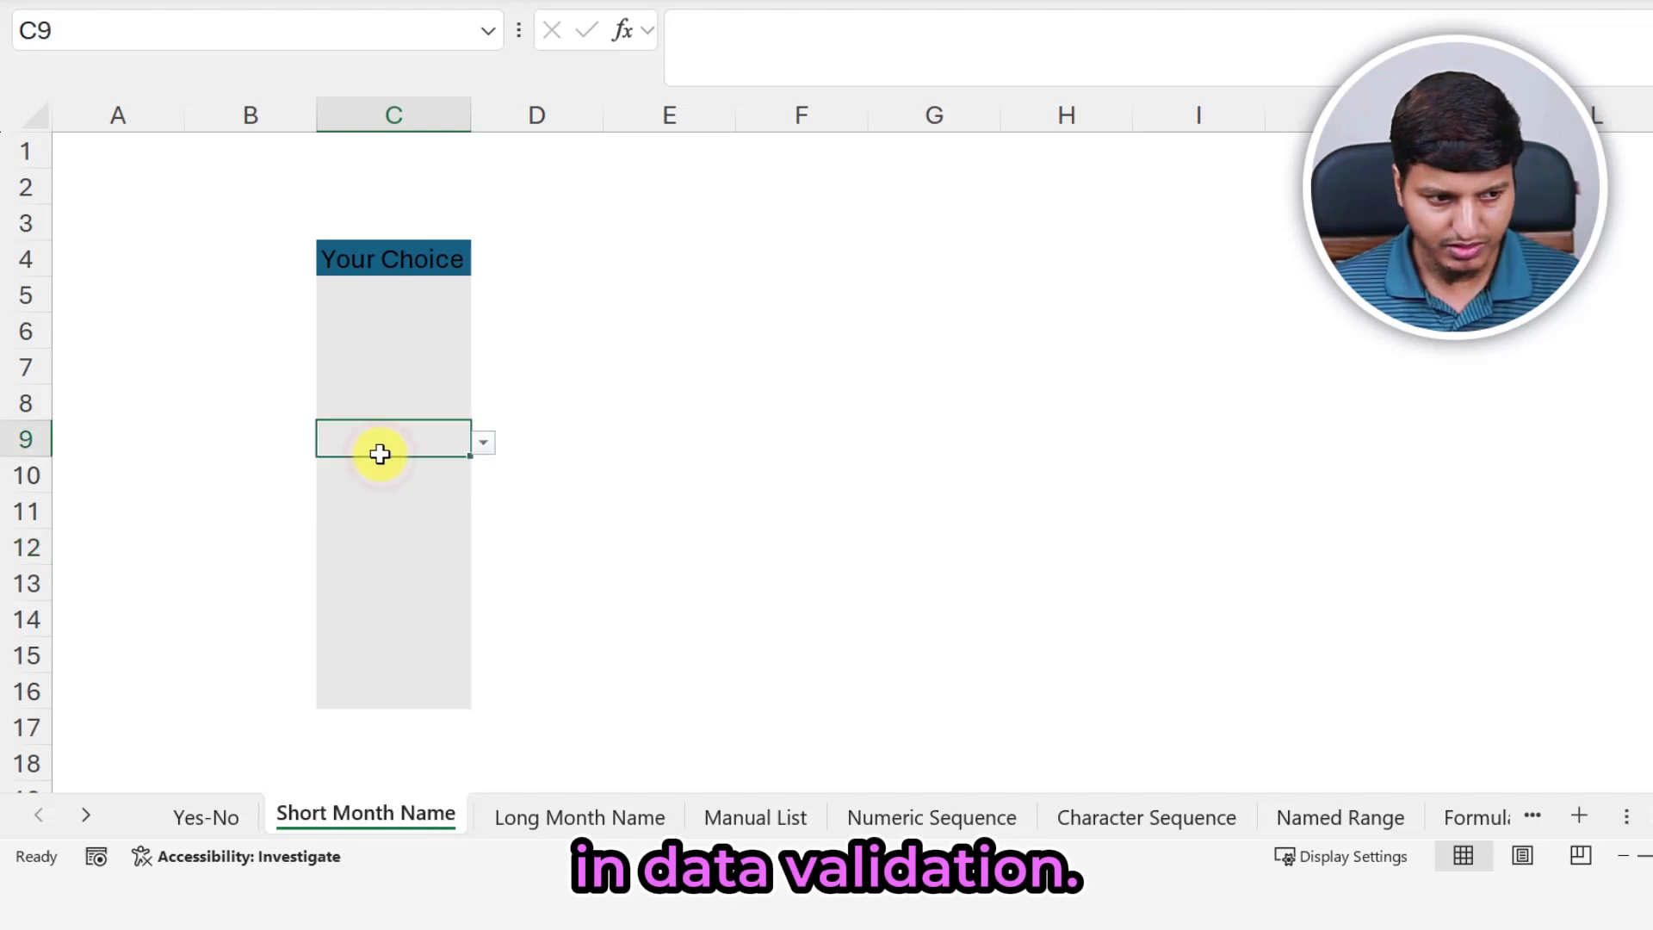
Apply OA Robot's Add Full Month Name As Data Validation to C5:C16 on the Long Month Name sheet and open the resulting list.
{"action": "left_click", "coordinate": [552, 823]}
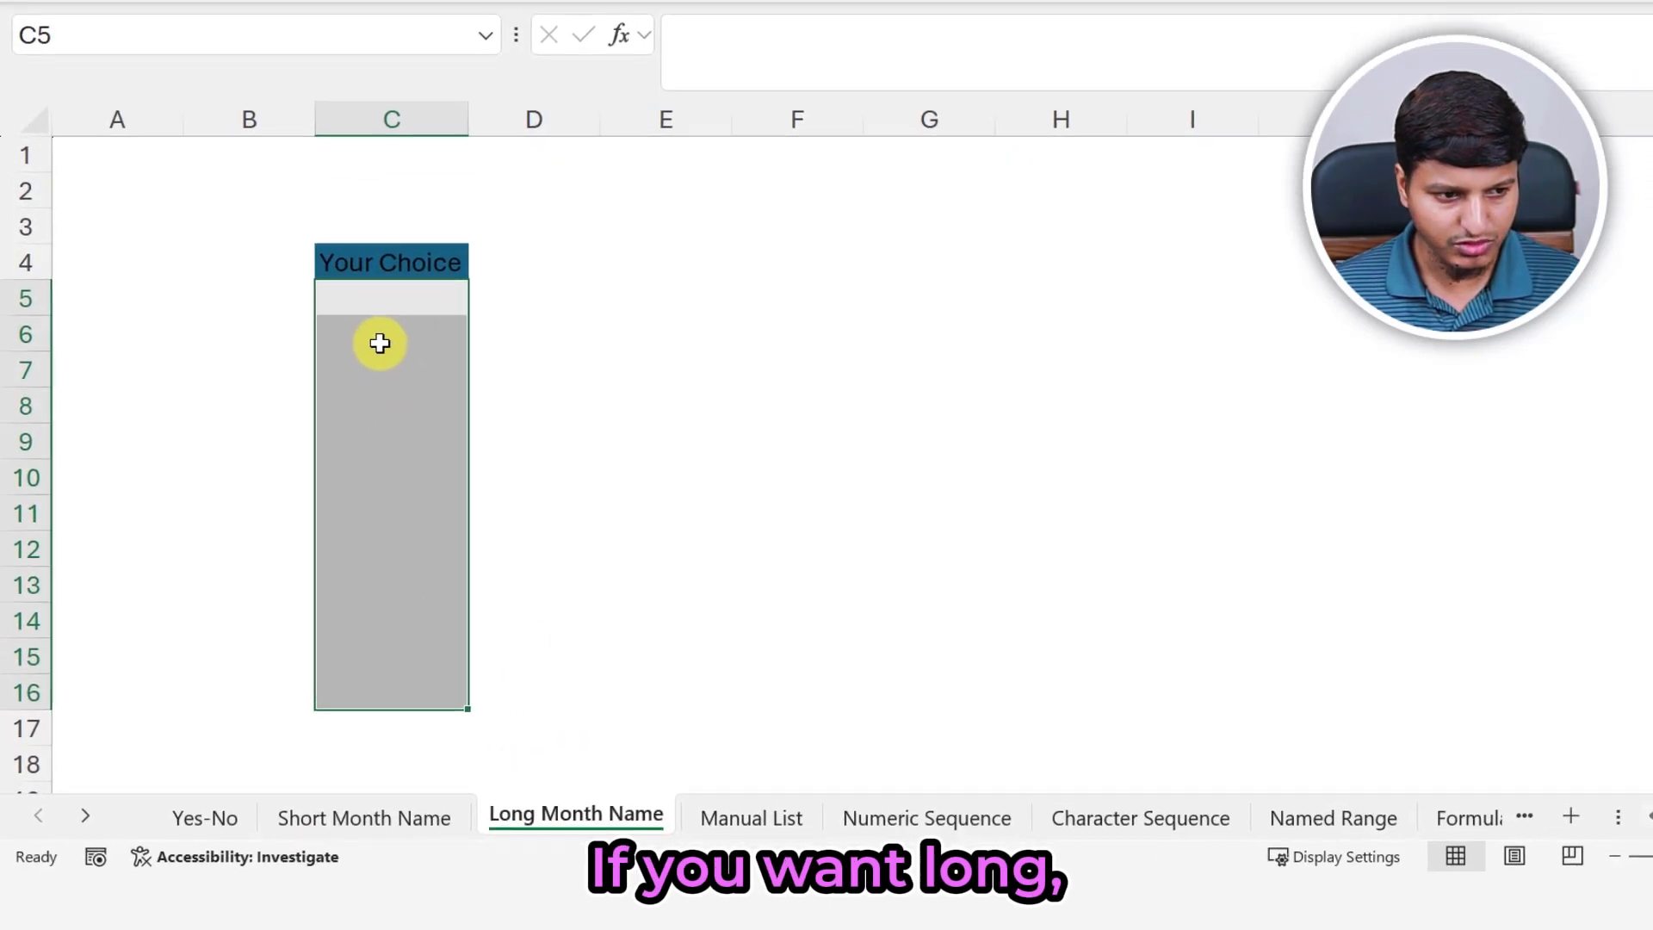
{"action": "key", "text": "ctrl+shift+p"}
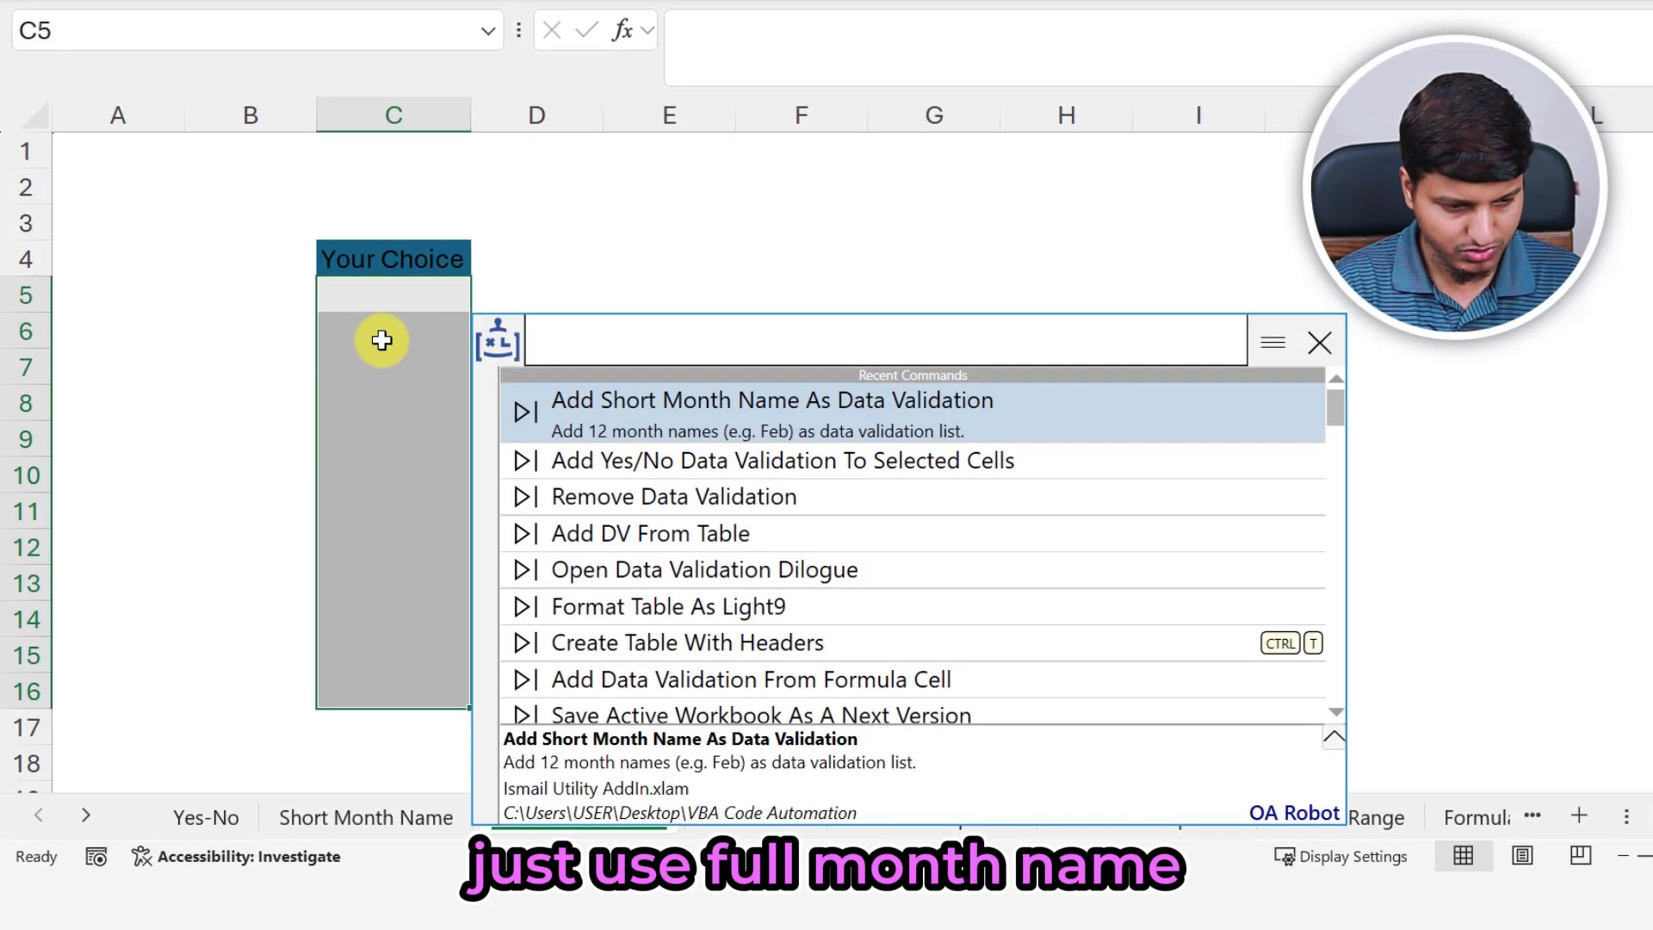
{"action": "type", "text": "fmn"}
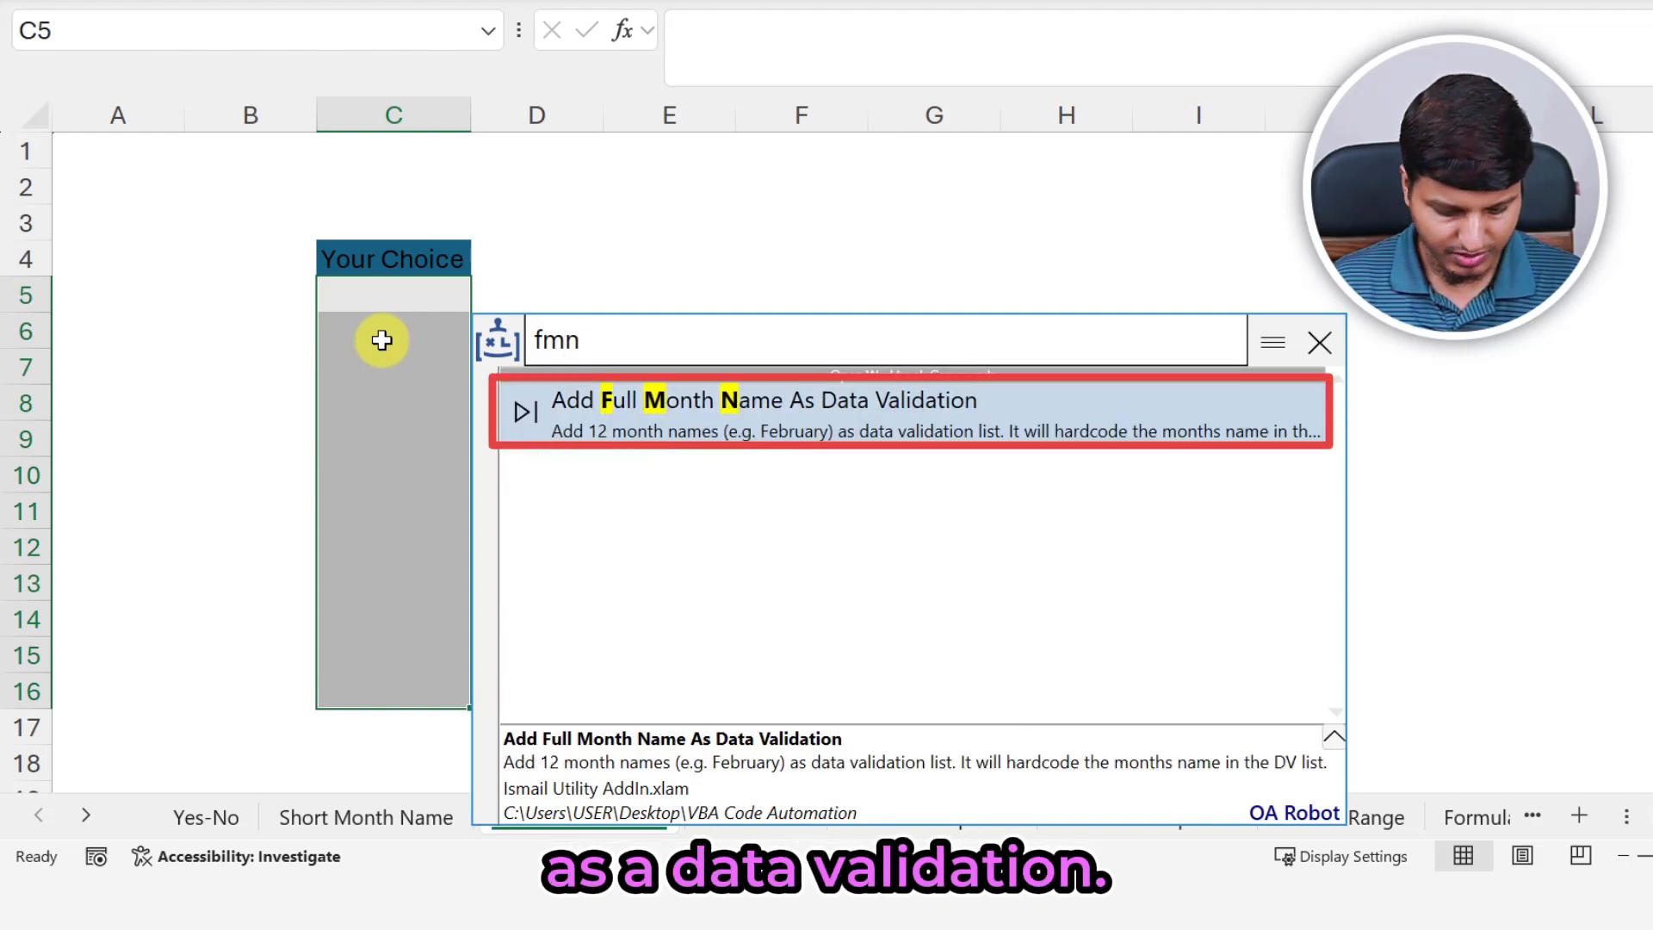
{"action": "key", "text": "Return"}
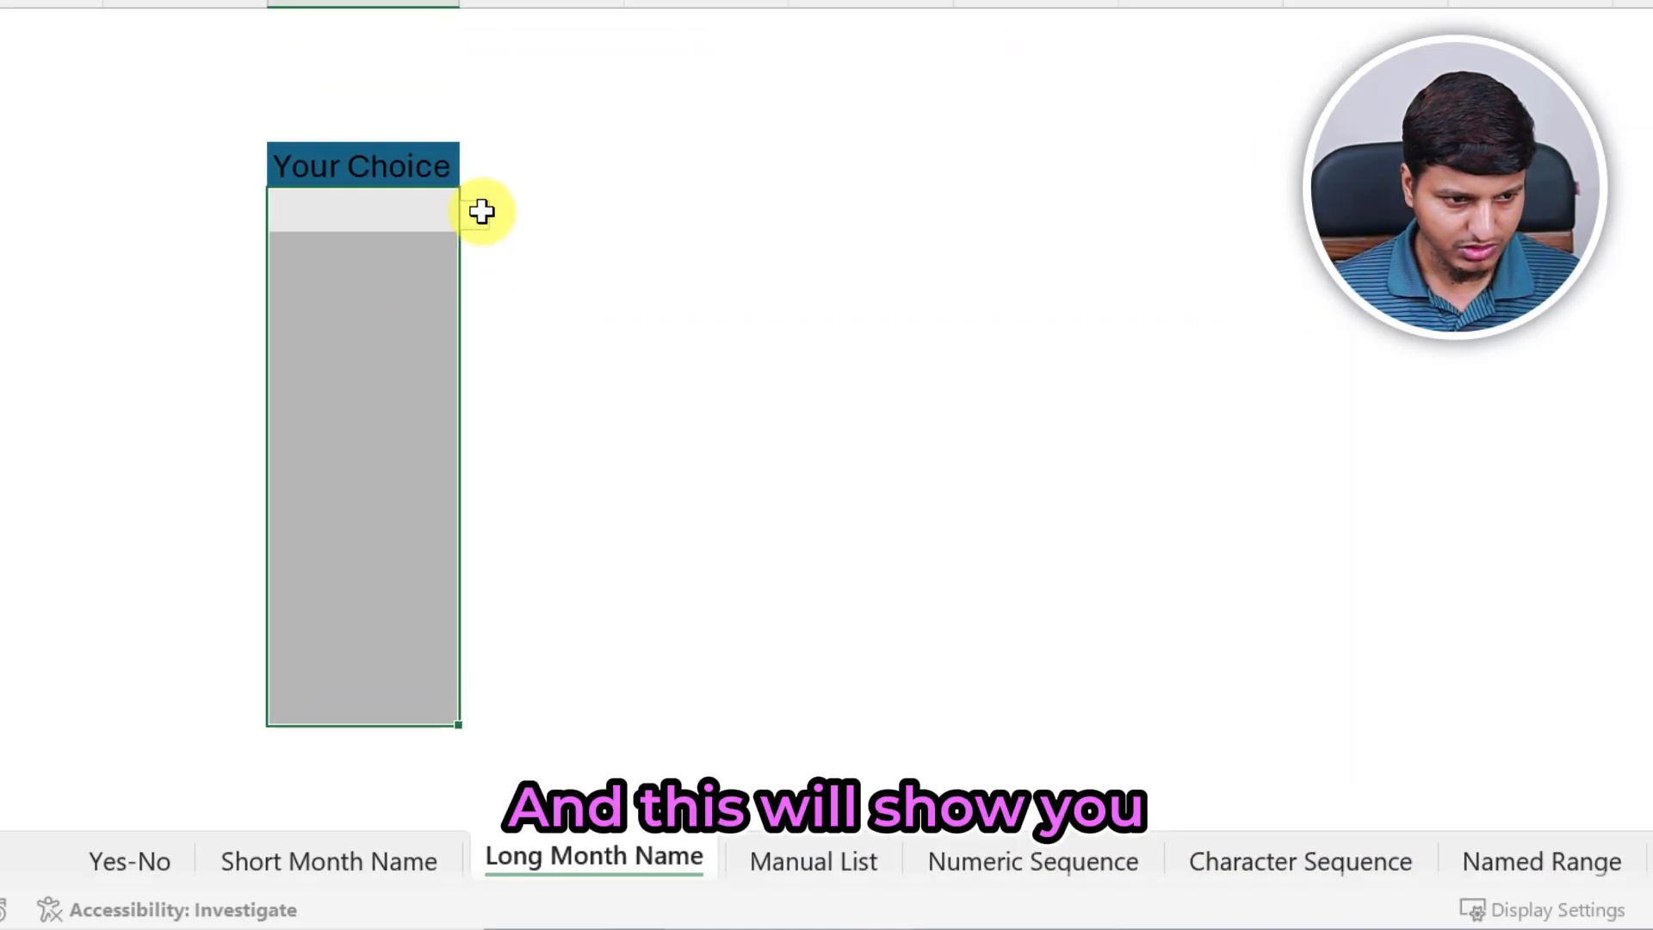
{"action": "left_click", "coordinate": [484, 298]}
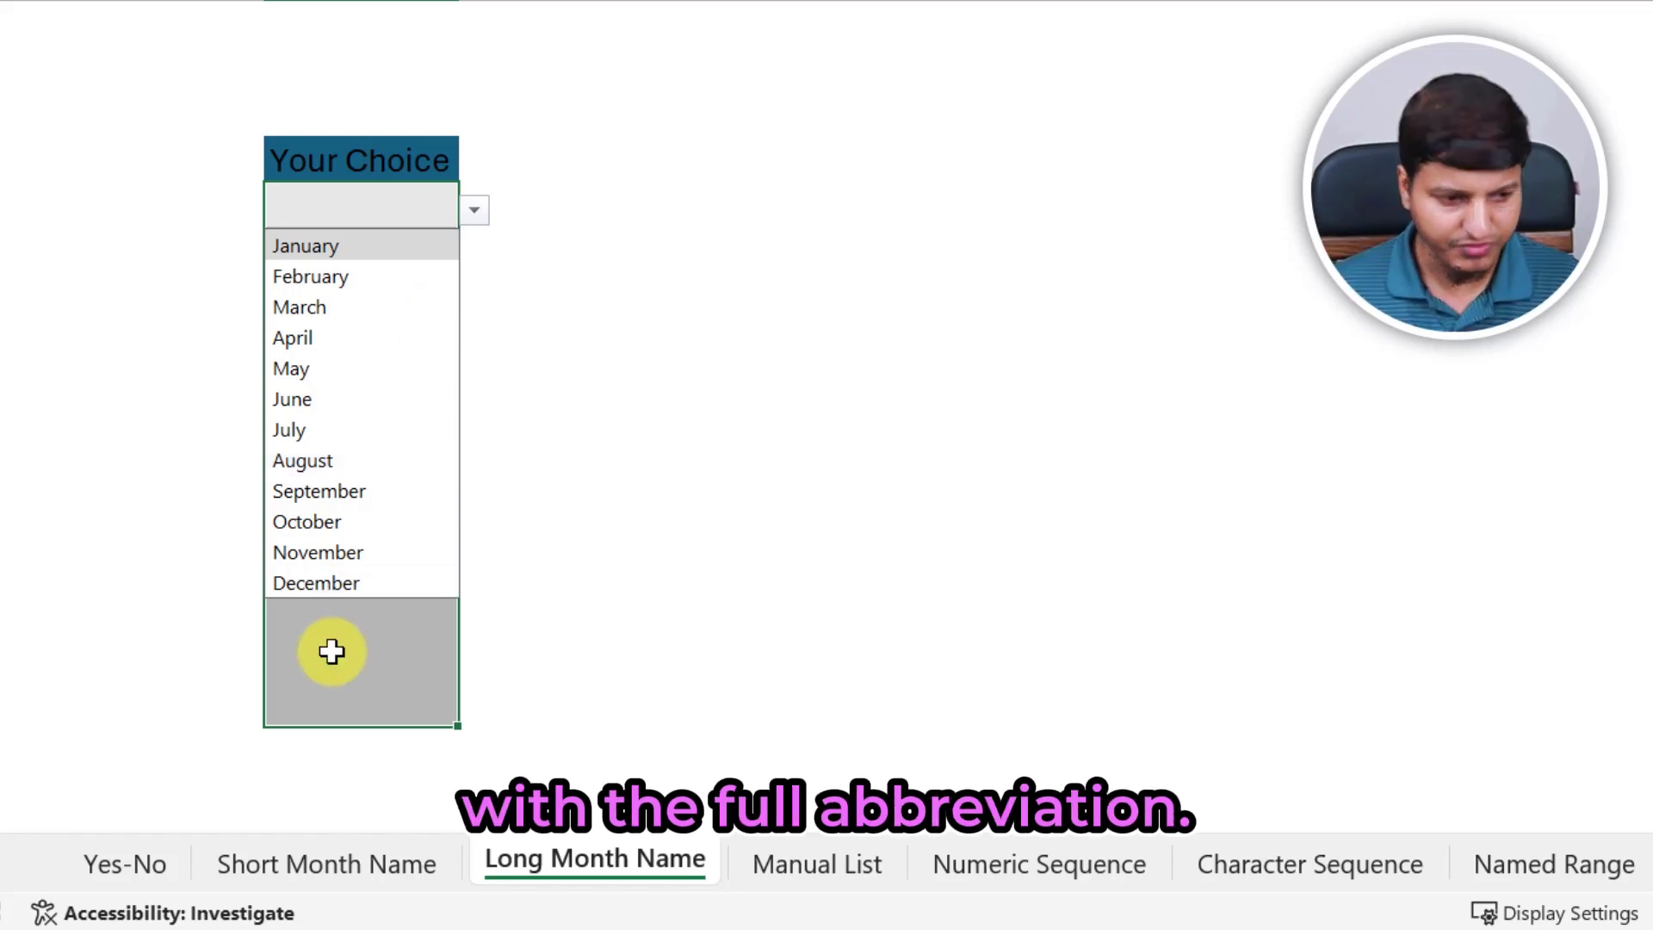
On the Manual List sheet, add the manually provided list "Good, Bad, Better" as data validation to the Your Choice cells and check it.
{"action": "left_click", "coordinate": [762, 871]}
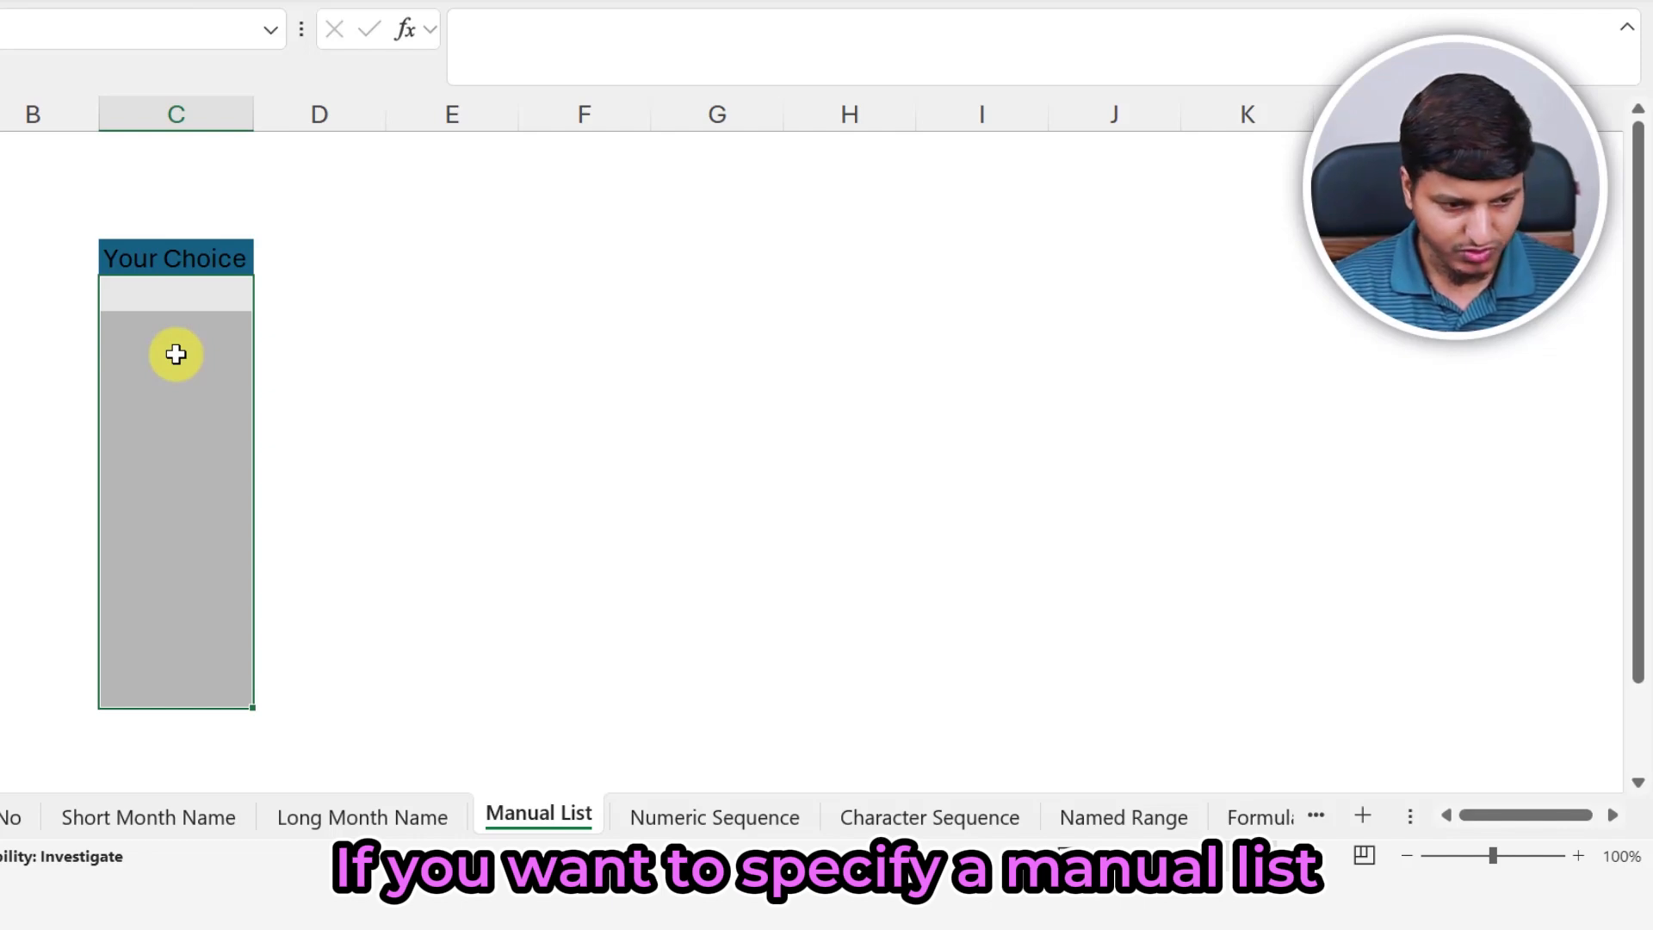
{"action": "key", "text": "ctrl+shift+p"}
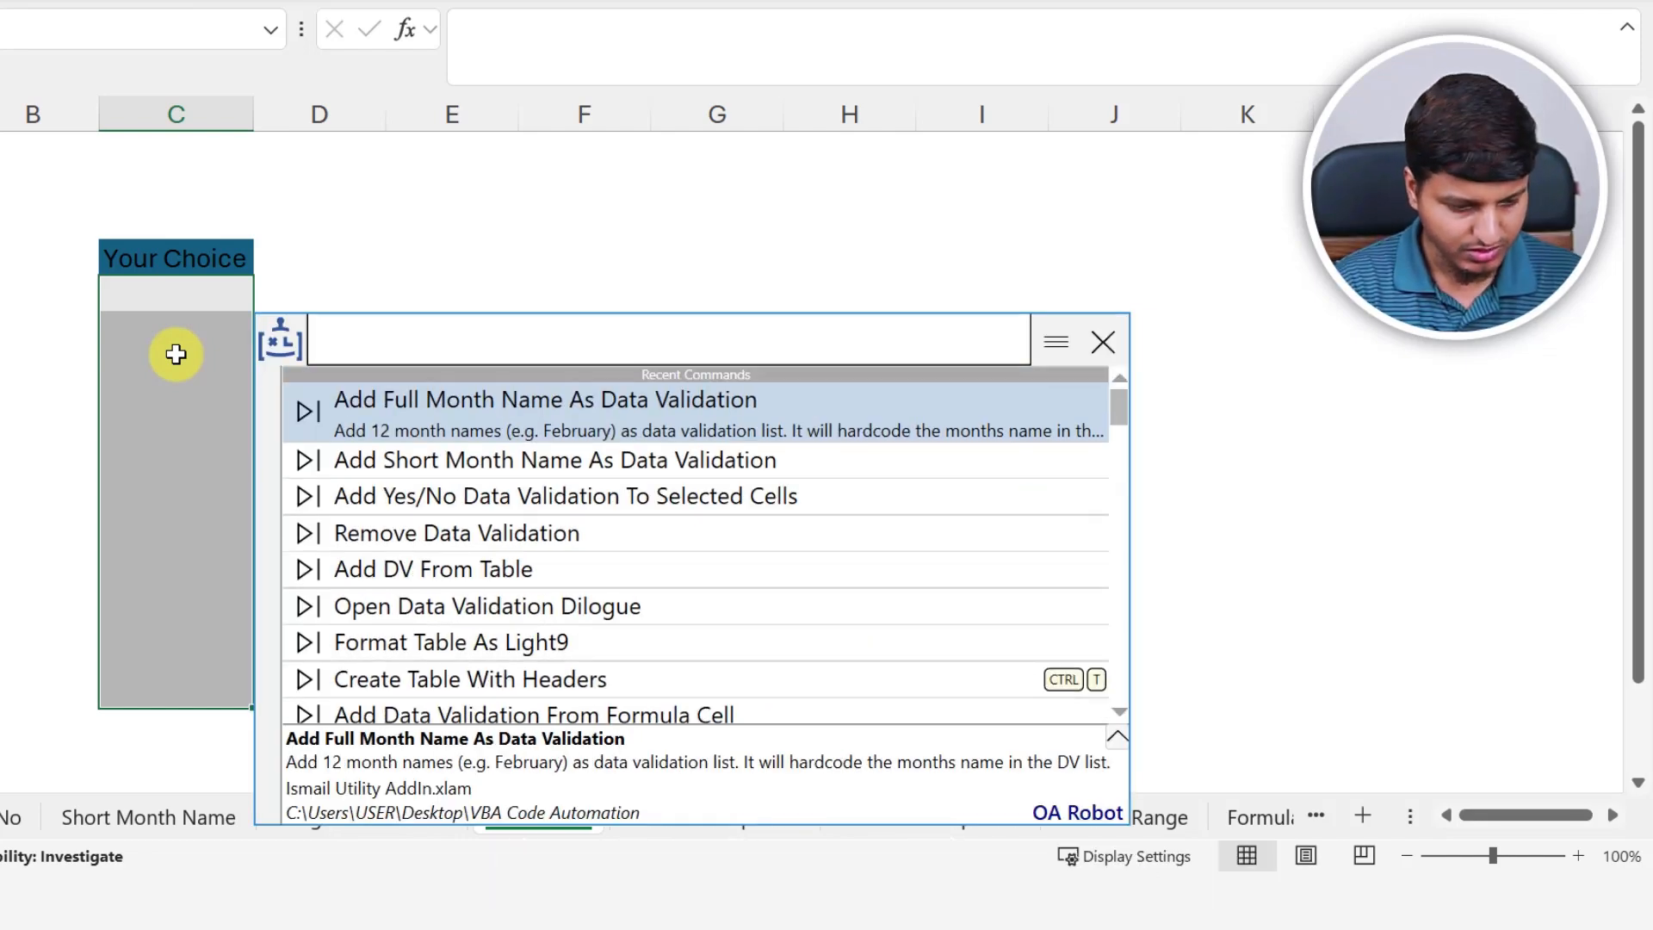
{"action": "type", "text": "aml"}
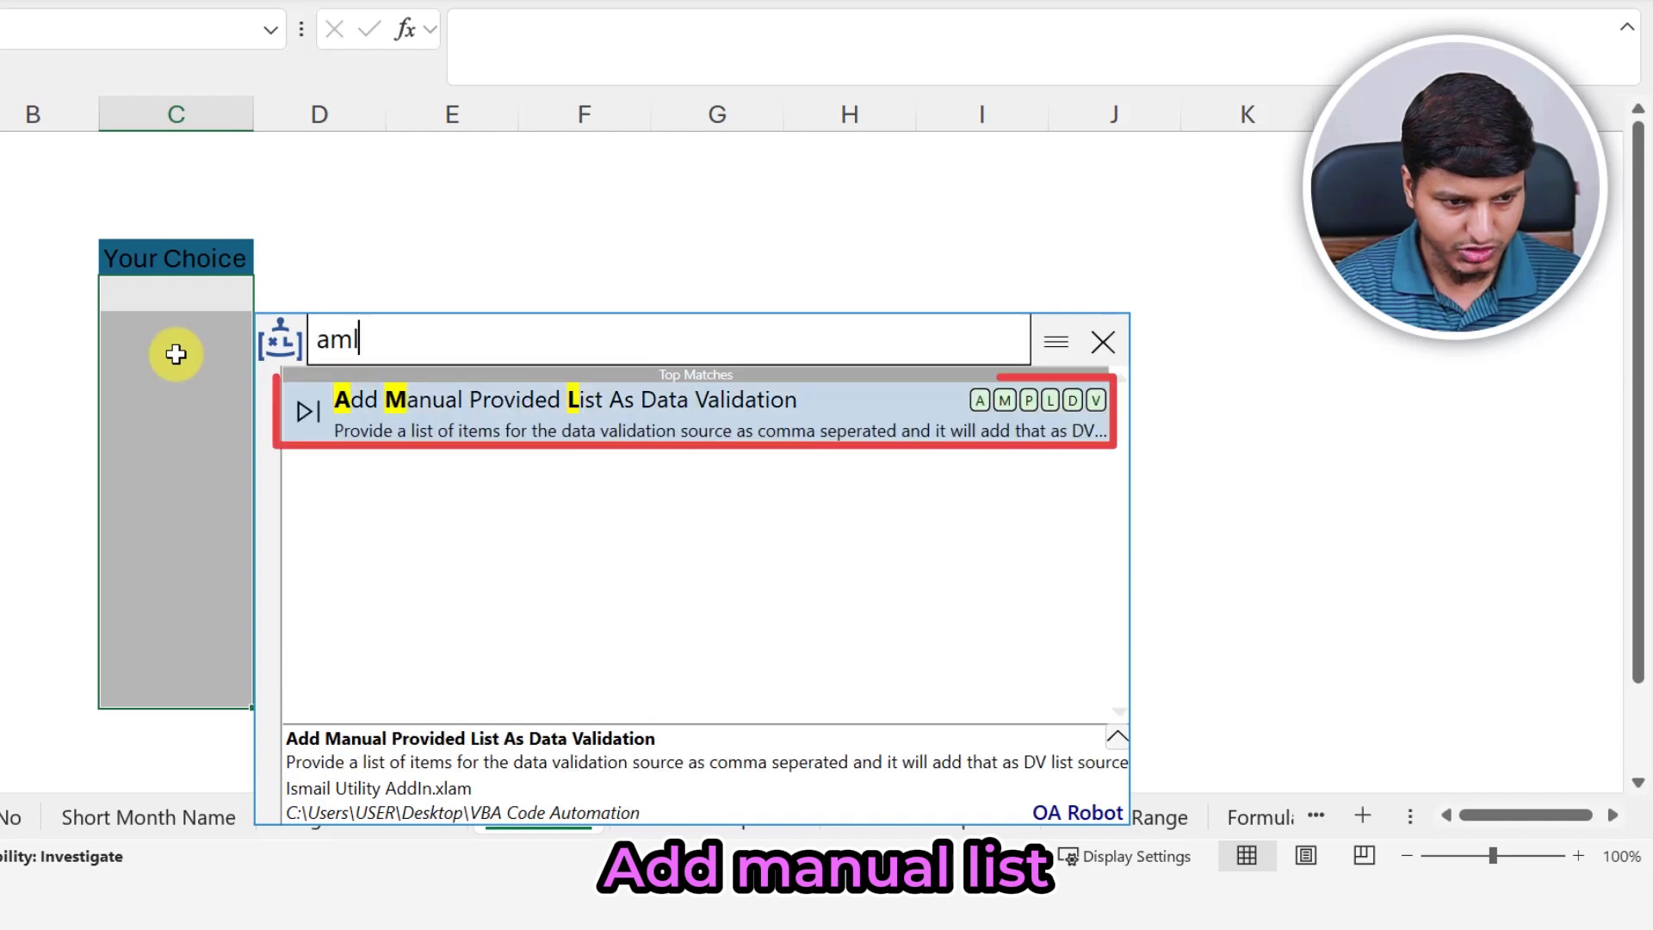
{"action": "key", "text": "Return"}
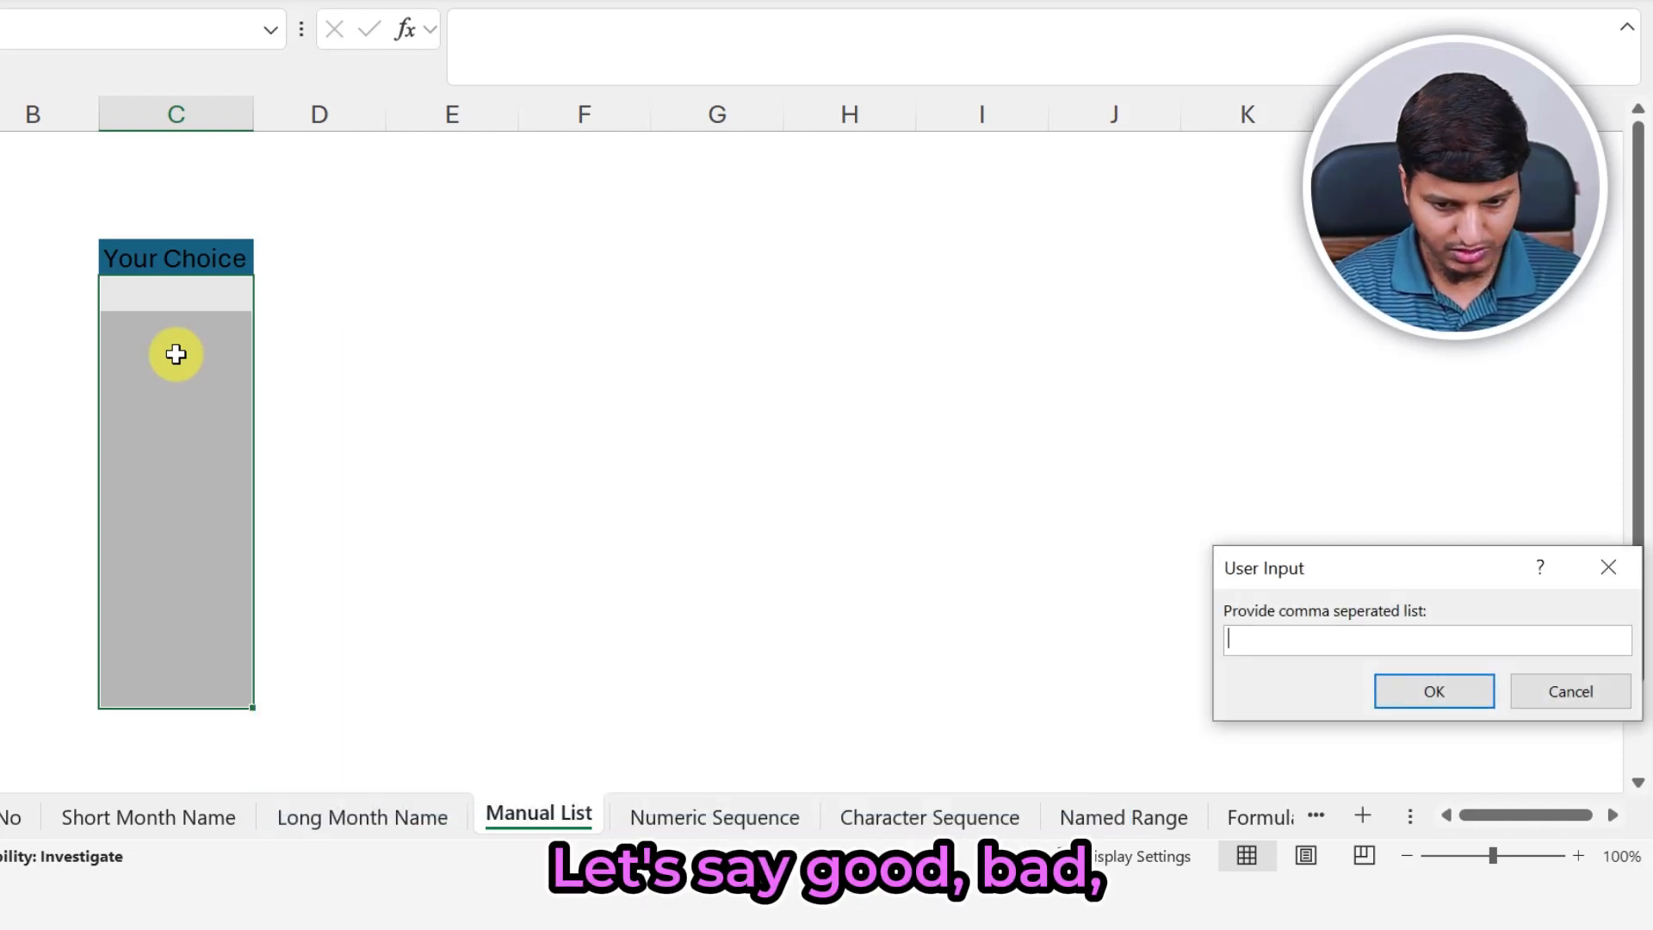
{"action": "type", "text": "Good, Bad, "}
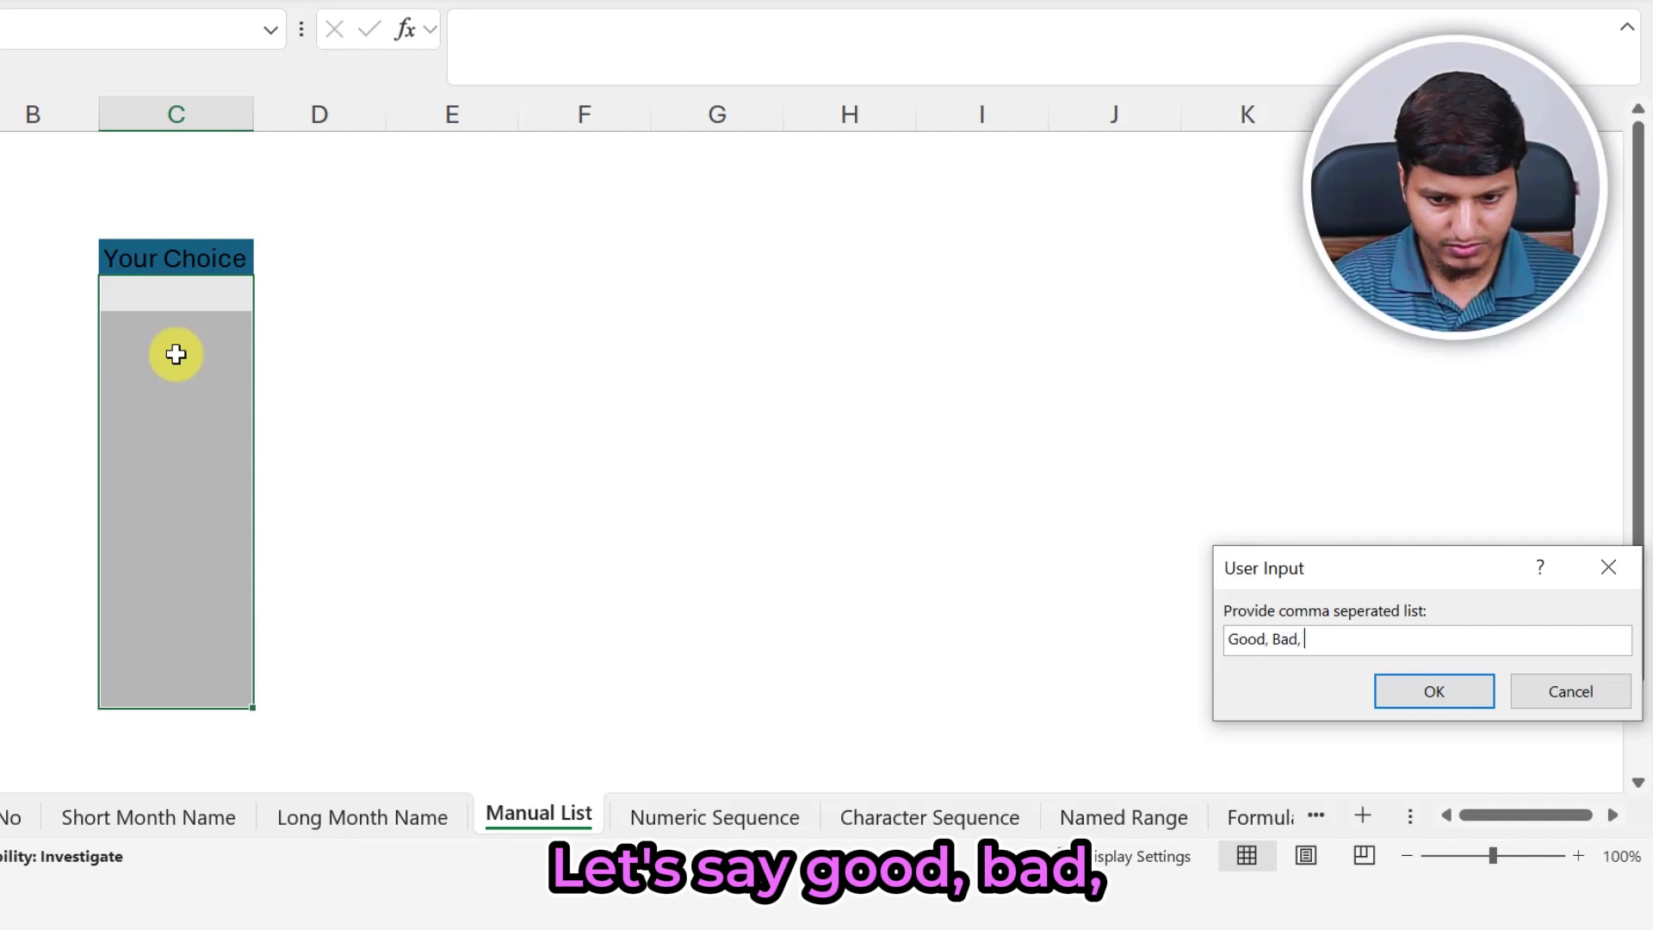
{"action": "type", "text": "Better"}
{"action": "key", "text": "Return"}
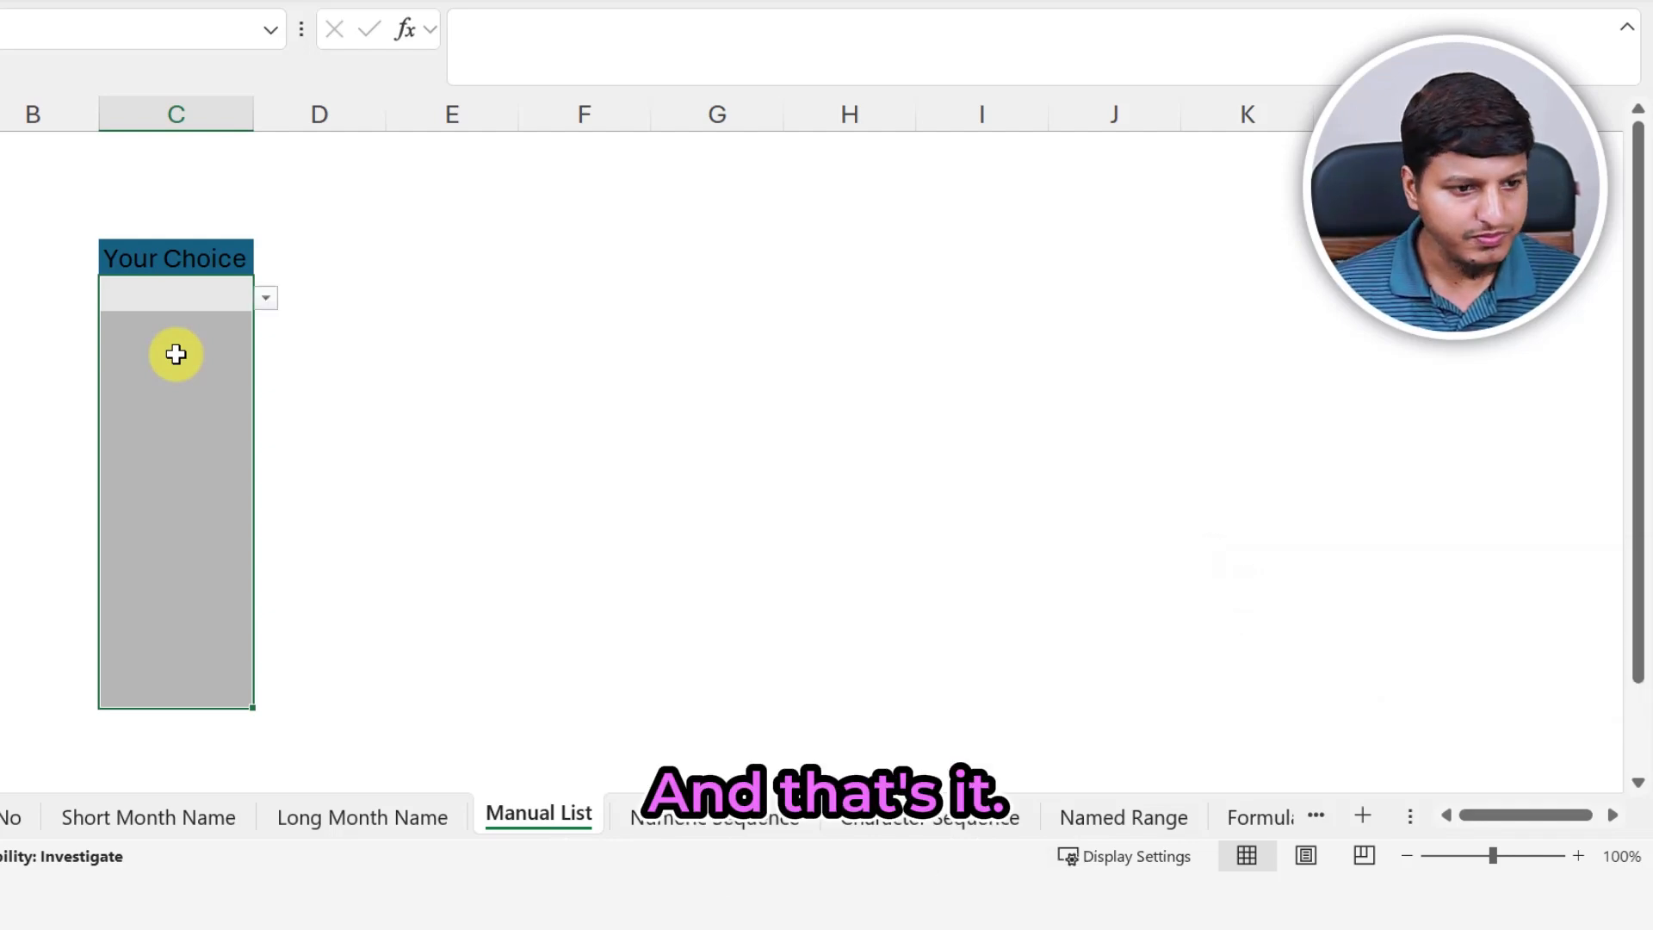
{"action": "left_click", "coordinate": [266, 293]}
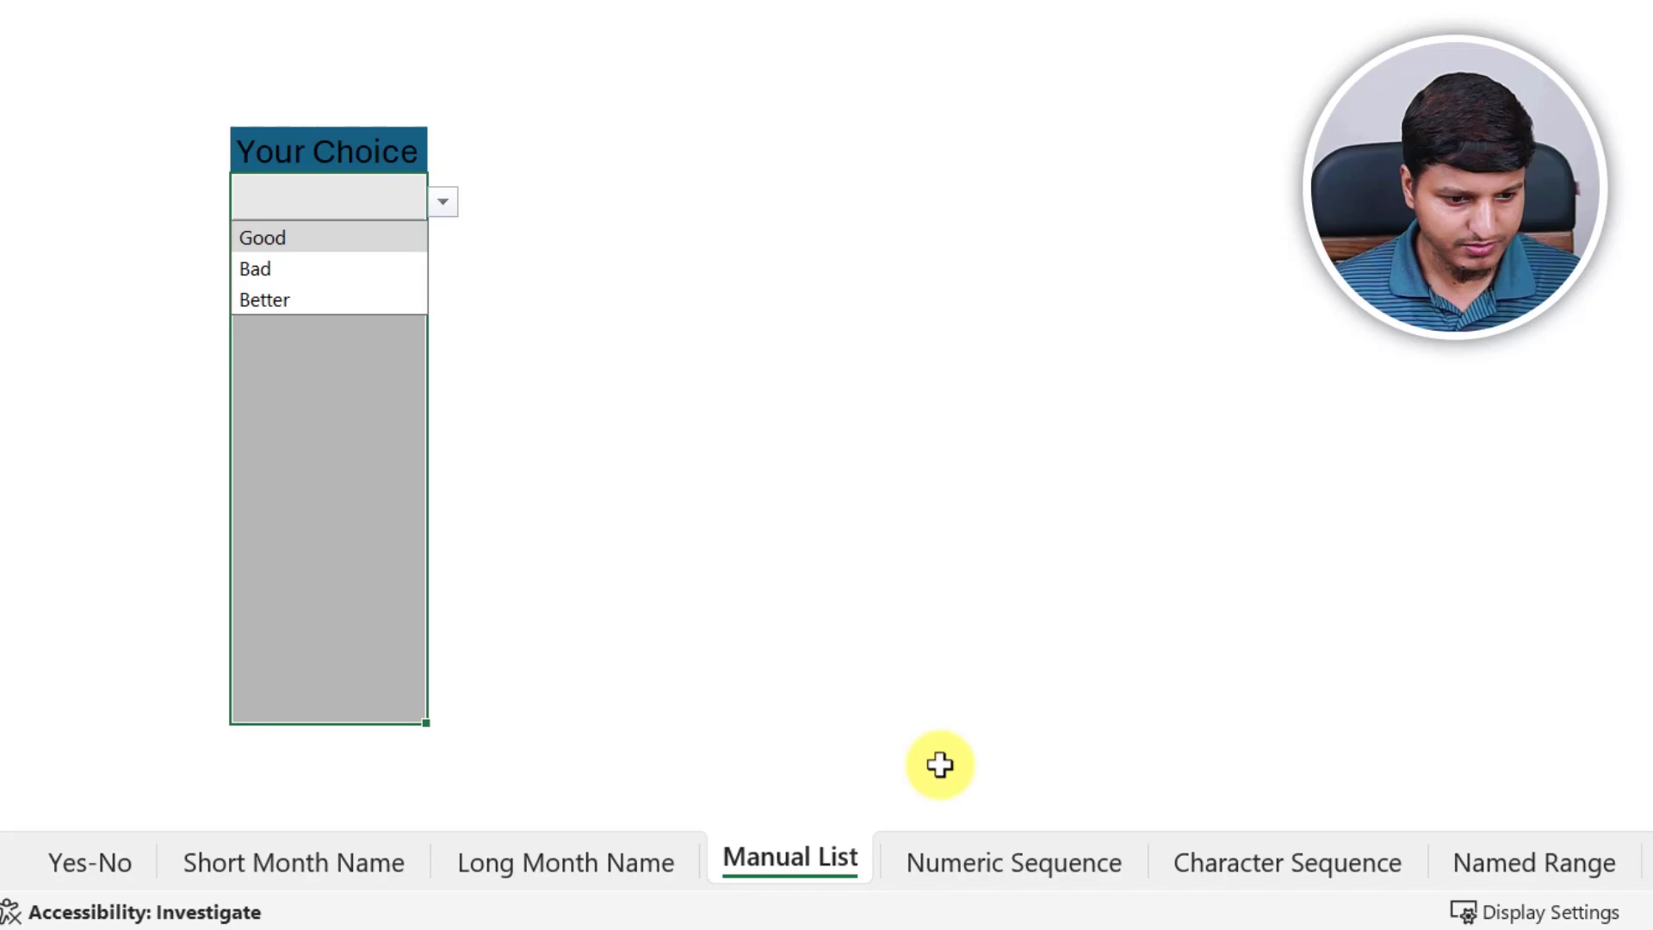
On the Numeric Sequence sheet, add a numeric sequence from 1 to 5 with increment 1 as the Your Choice cells' data validation source.
{"action": "left_click", "coordinate": [999, 861]}
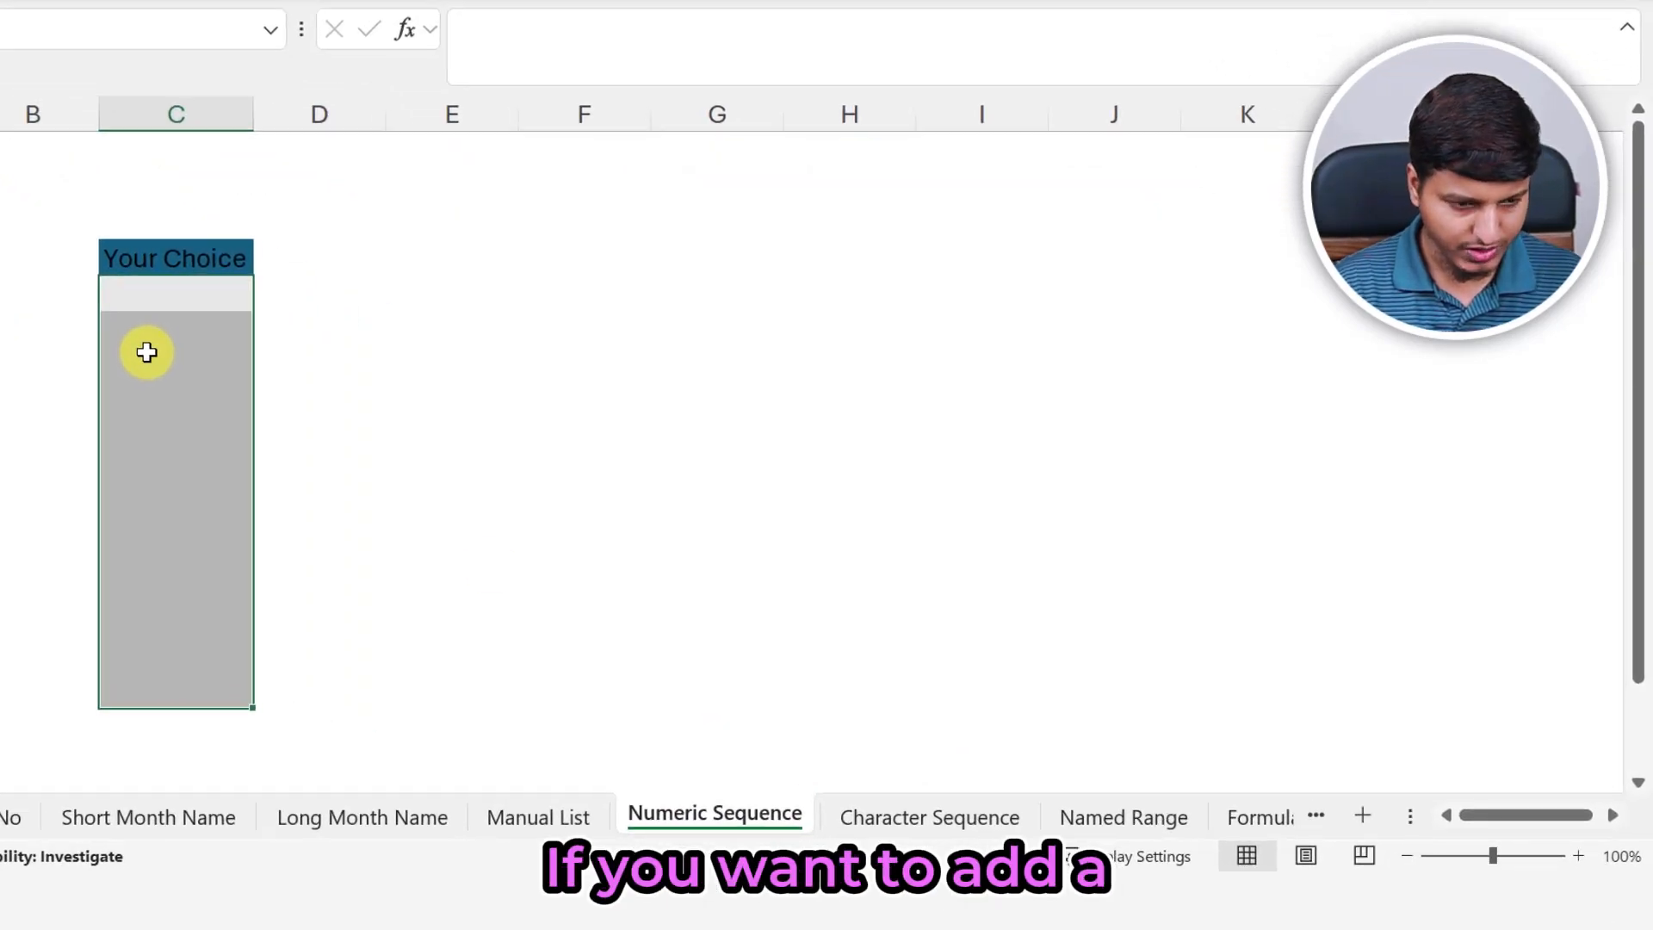
{"action": "key", "text": "ctrl+shift+space"}
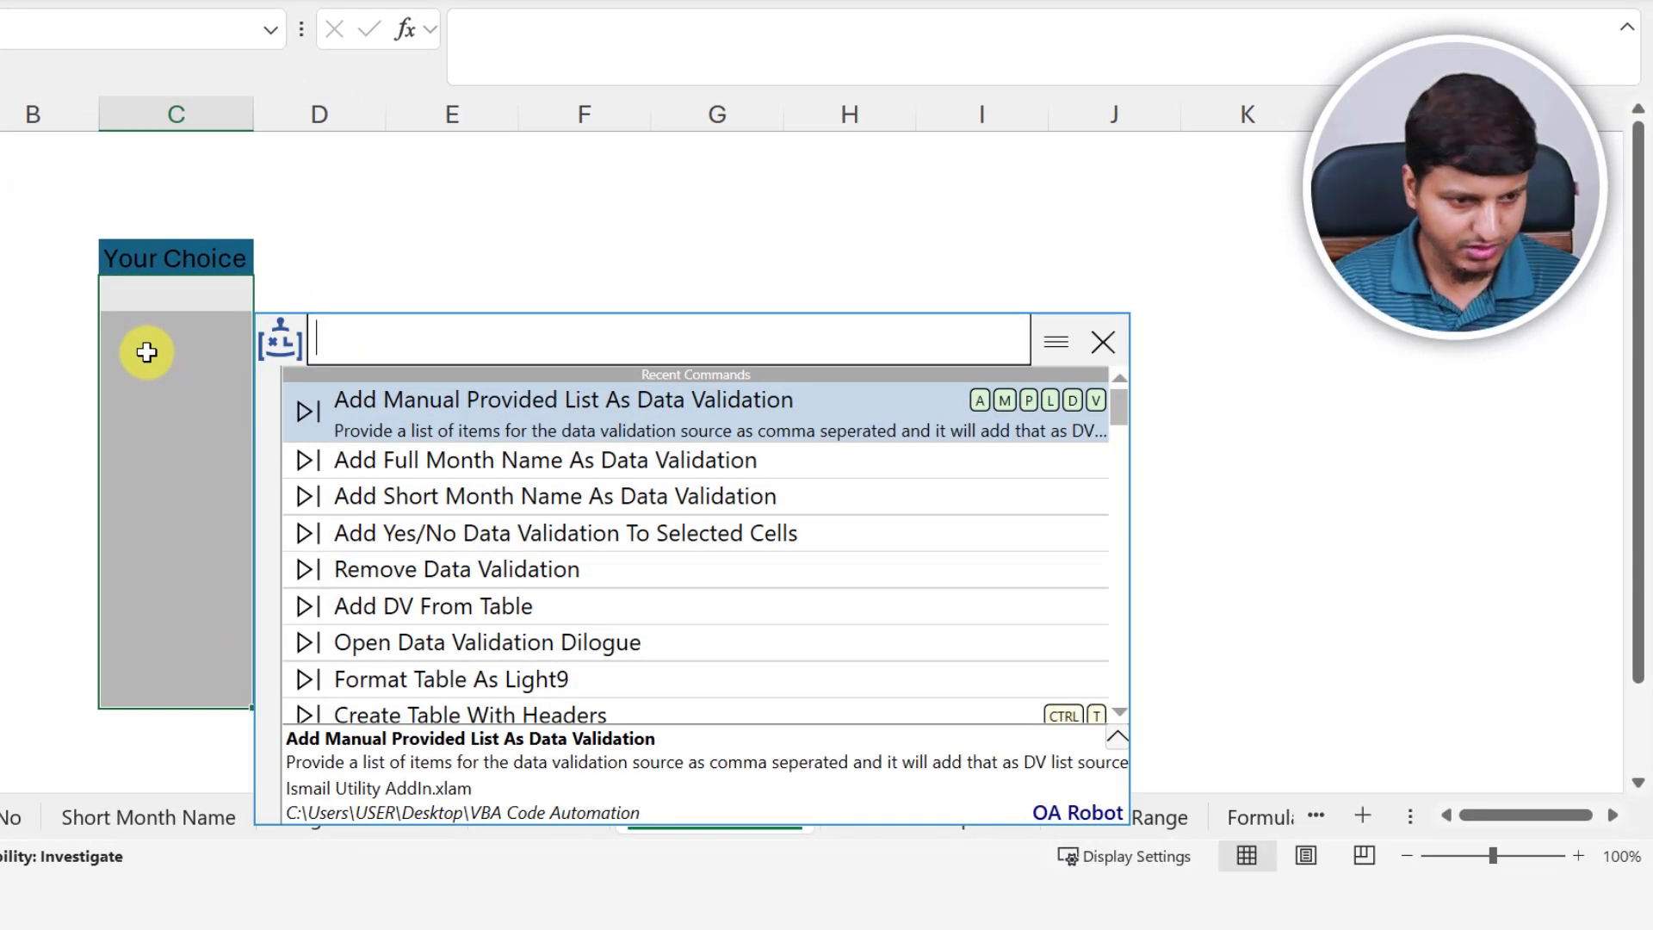
{"action": "type", "text": "ans"}
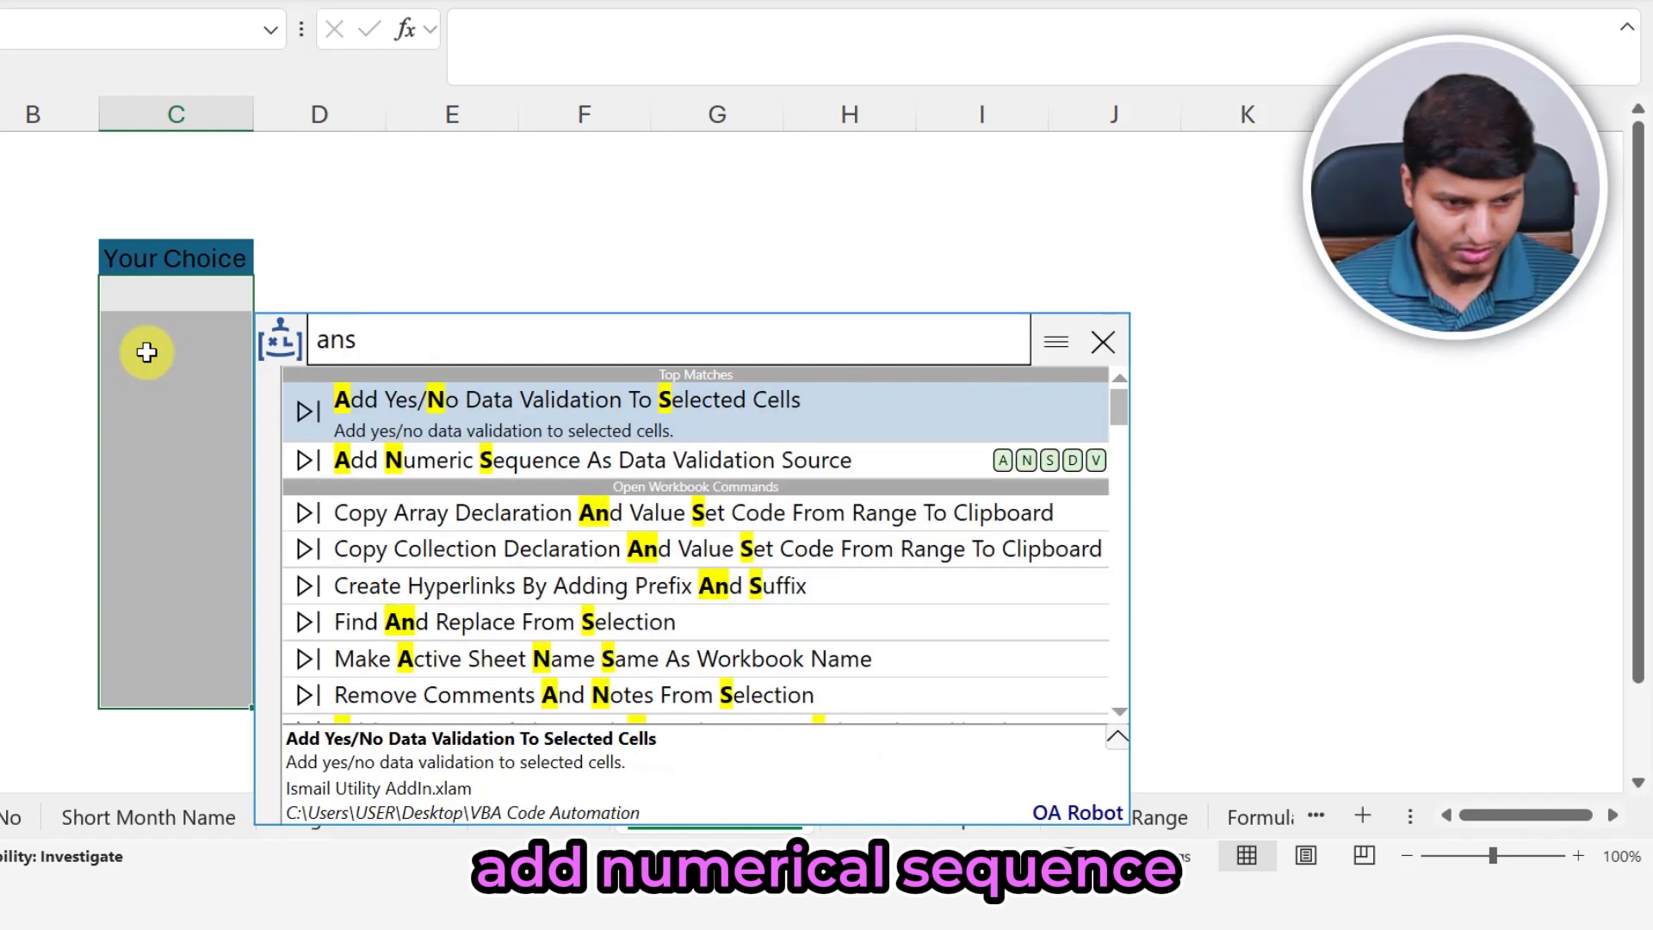
{"action": "type", "text": "d"}
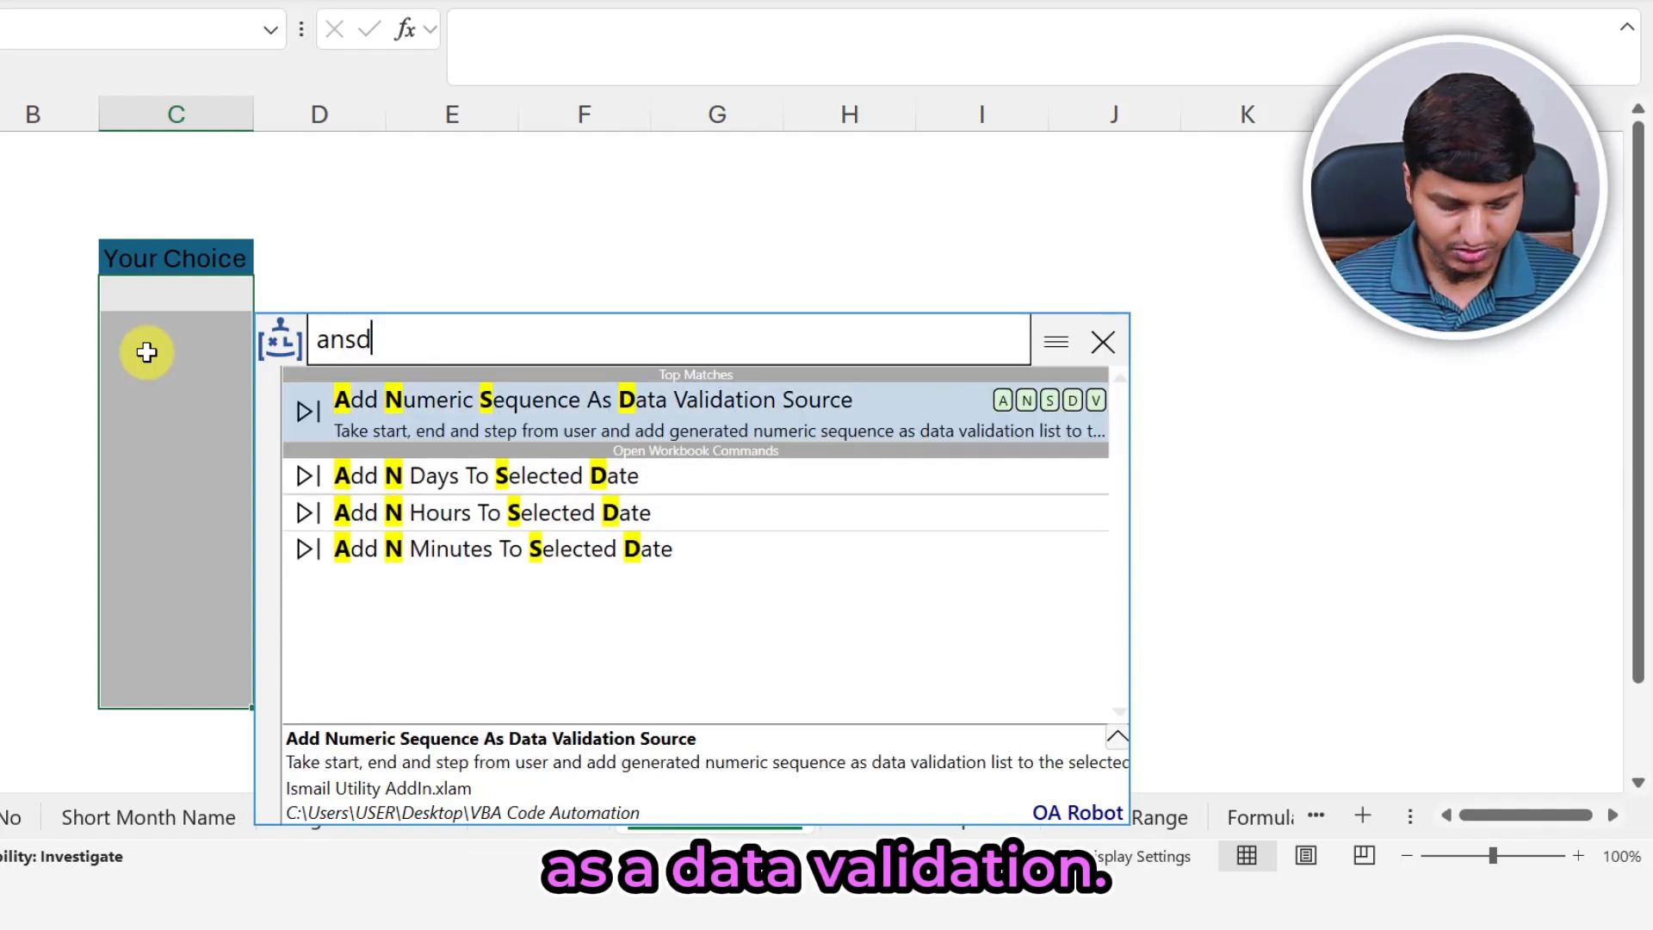
{"action": "key", "text": "Return"}
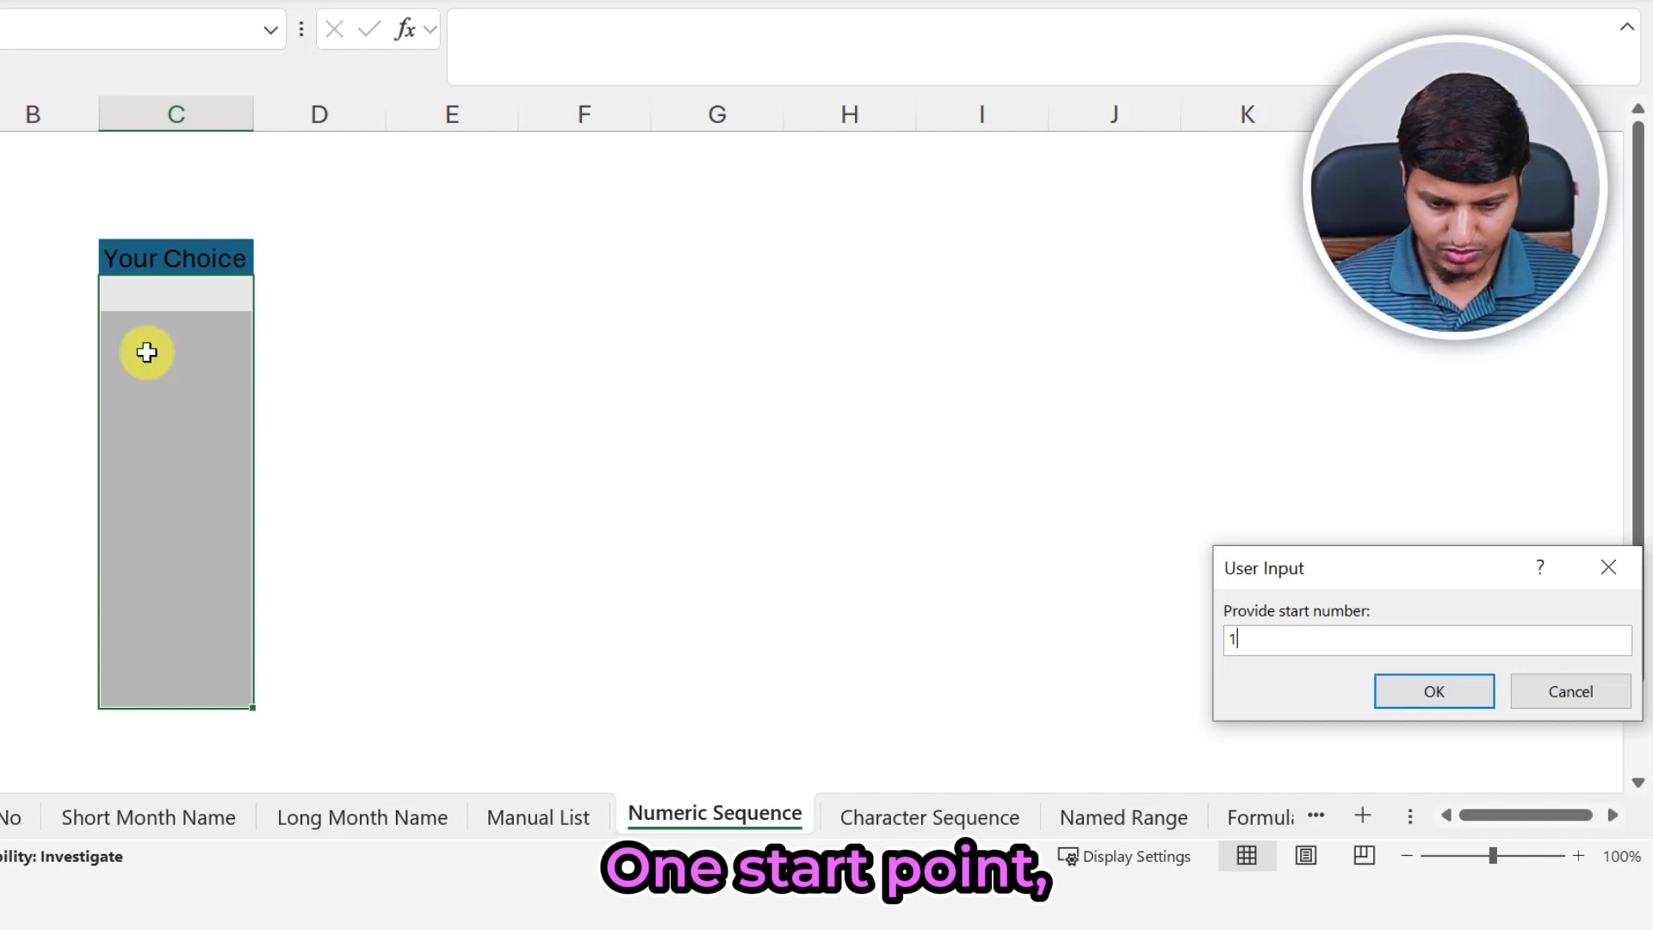
{"action": "key", "text": "Return"}
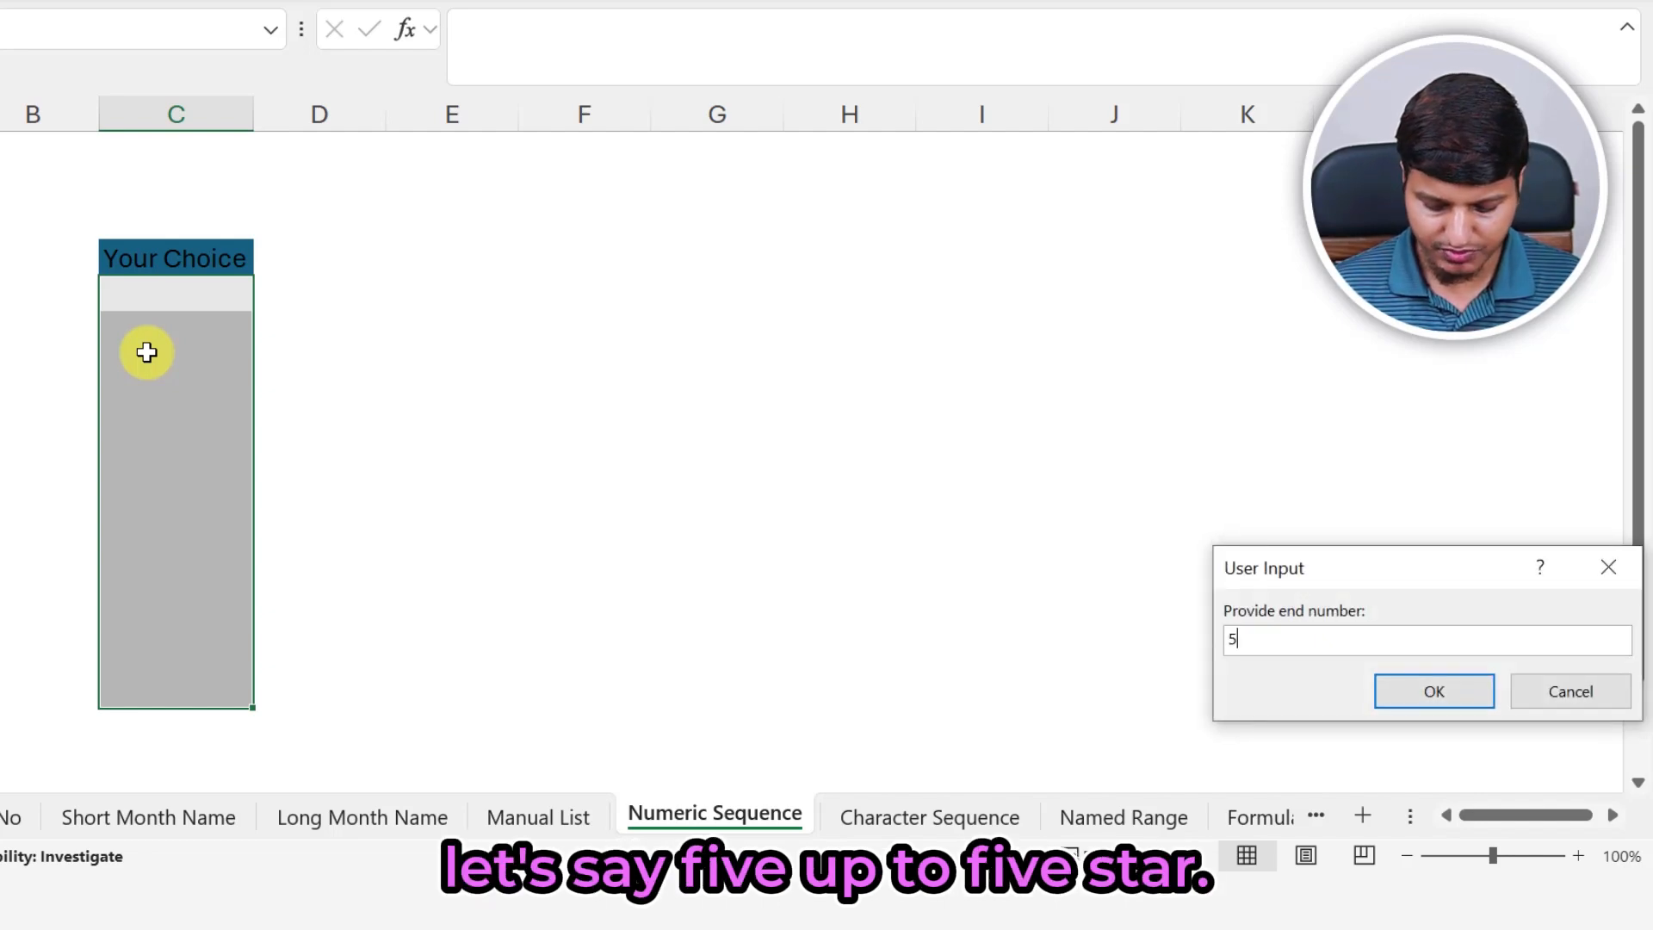
{"action": "key", "text": "Return"}
{"action": "type", "text": "1"}
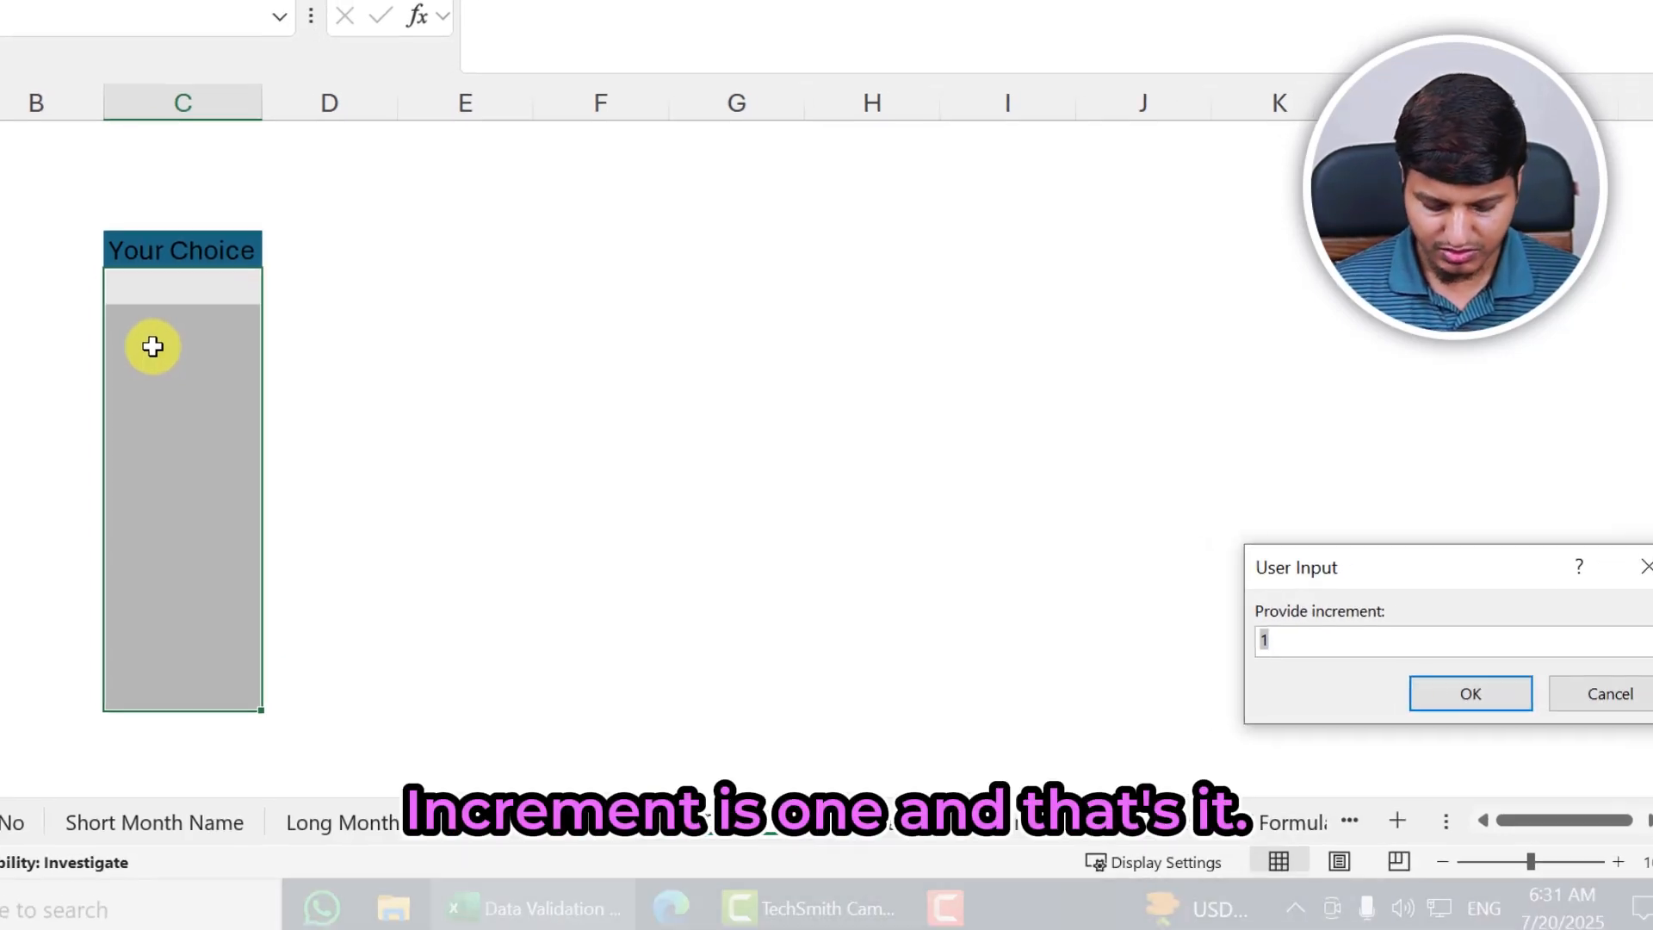
{"action": "key", "text": "Return"}
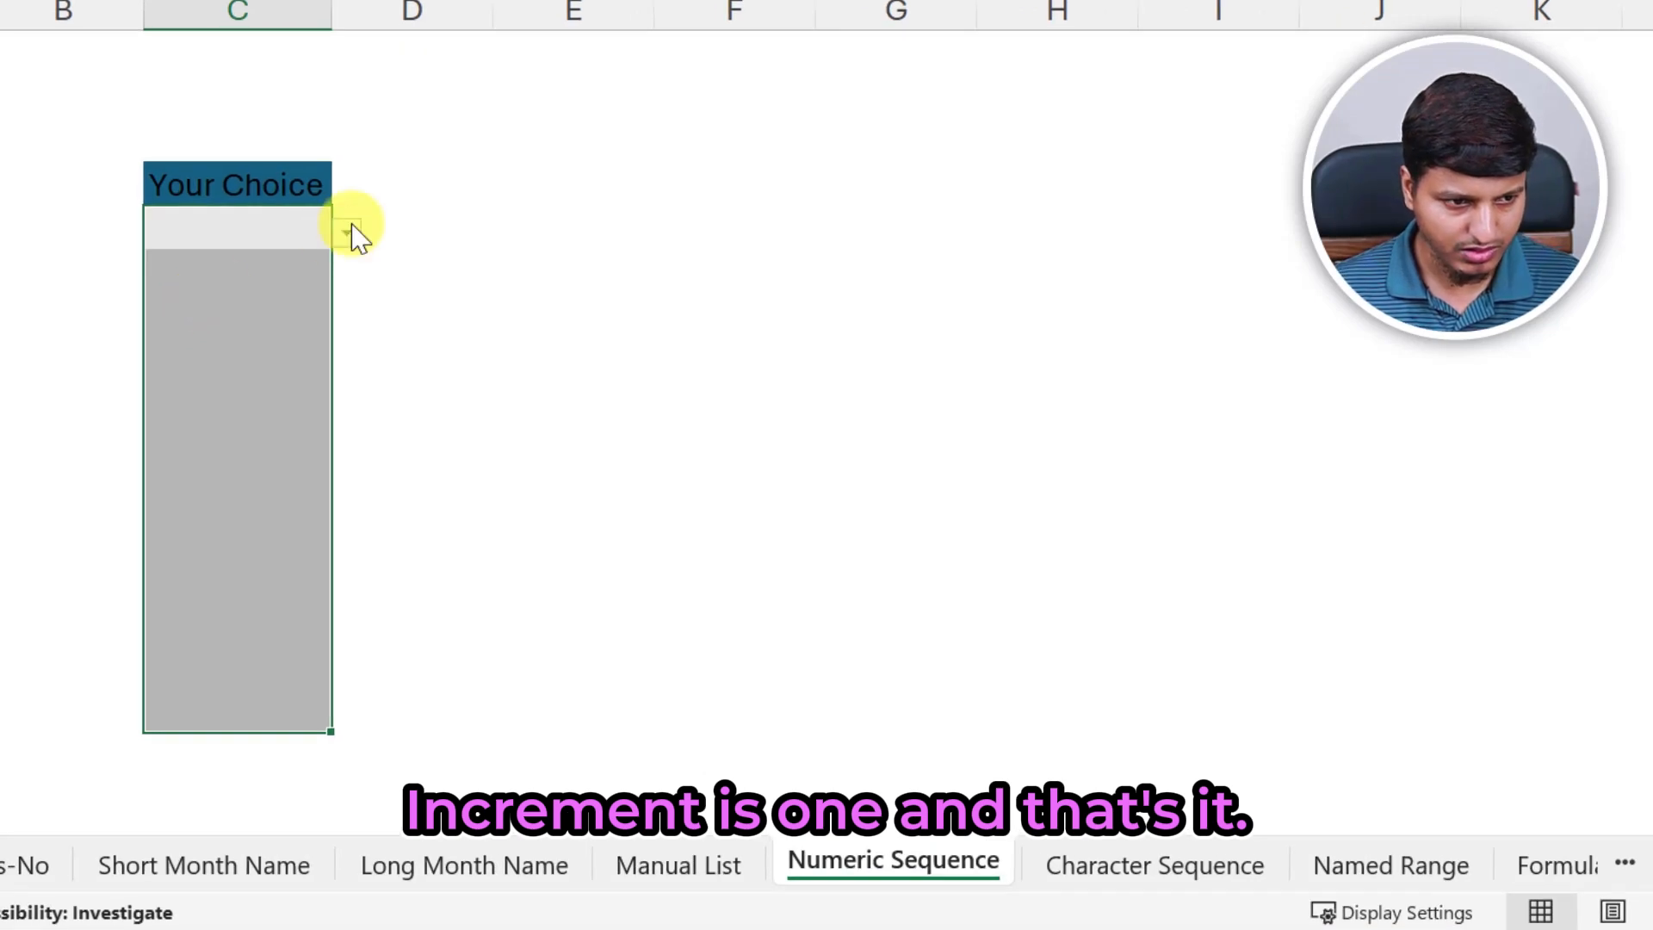
{"action": "left_click", "coordinate": [348, 233]}
On the Character Sequence sheet, add a character sequence from A to E with increment 1 as the Your Choice cells' data validation.
{"action": "left_click", "coordinate": [1155, 865]}
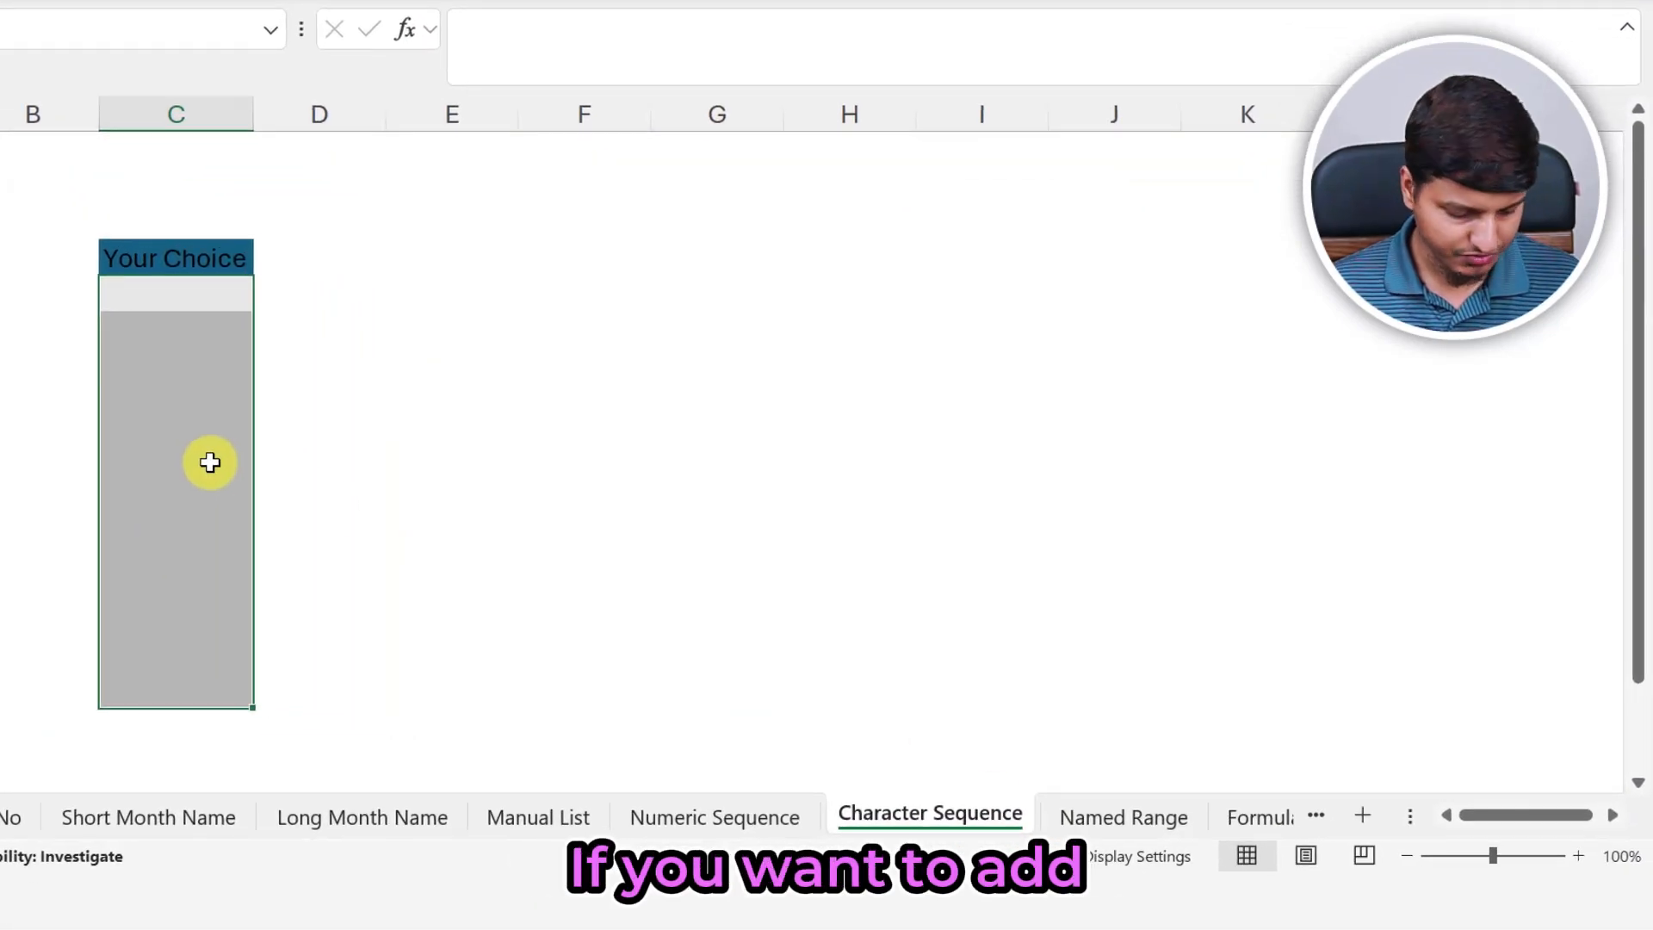
{"action": "key", "text": "ctrl+shift+p"}
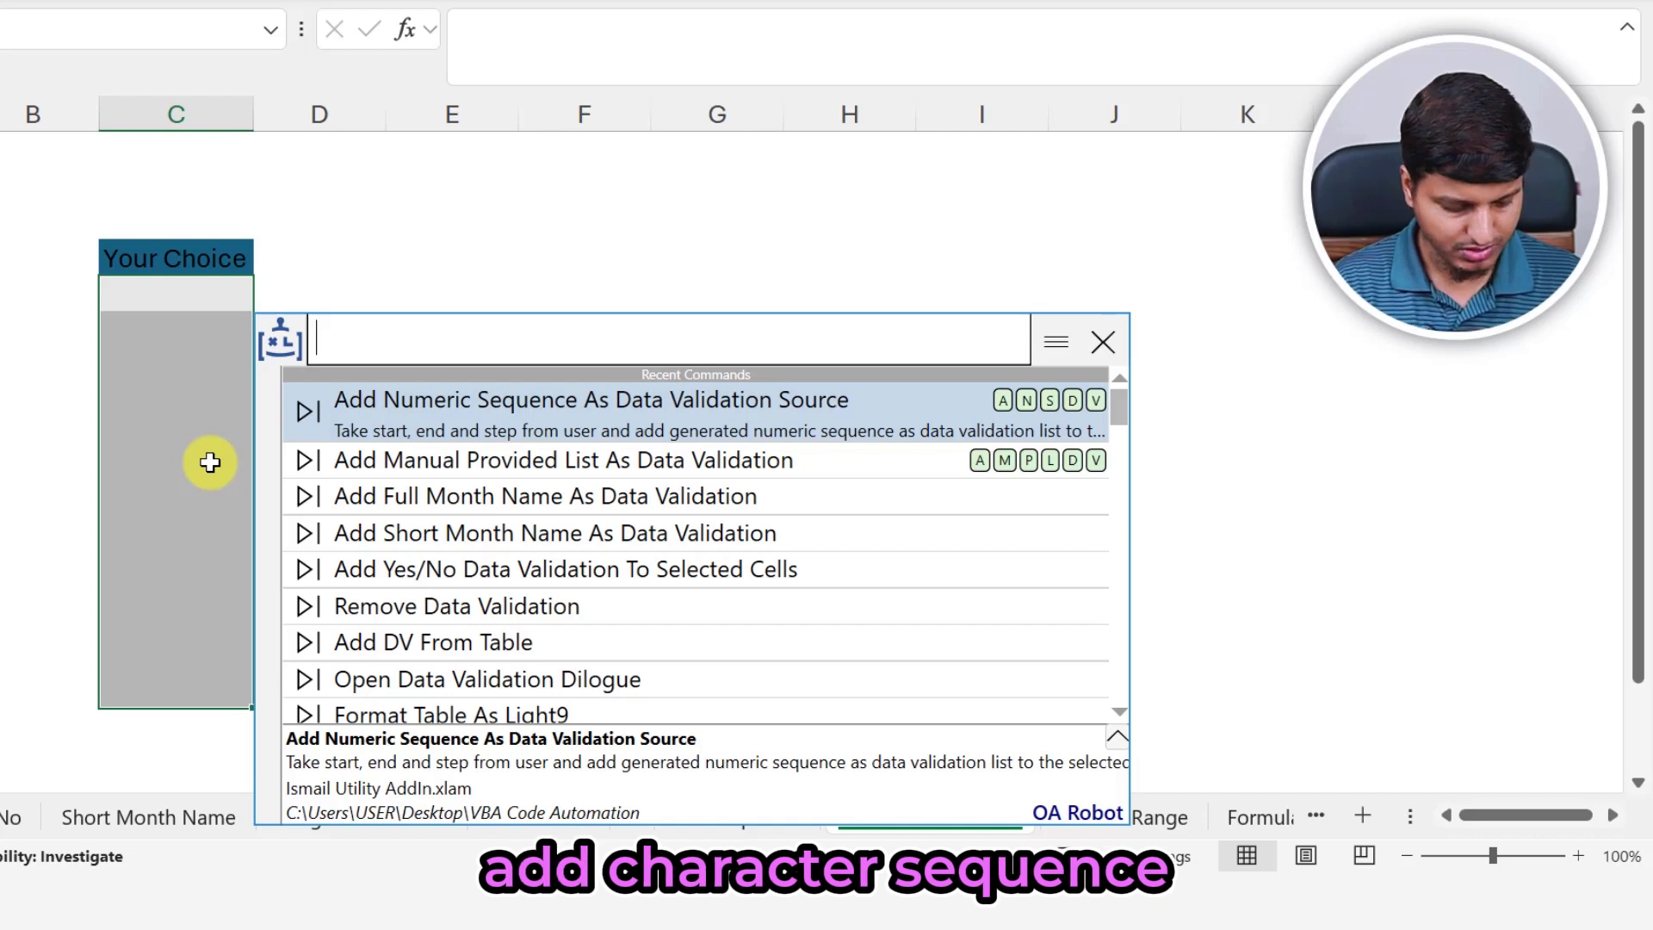
{"action": "type", "text": "ac"}
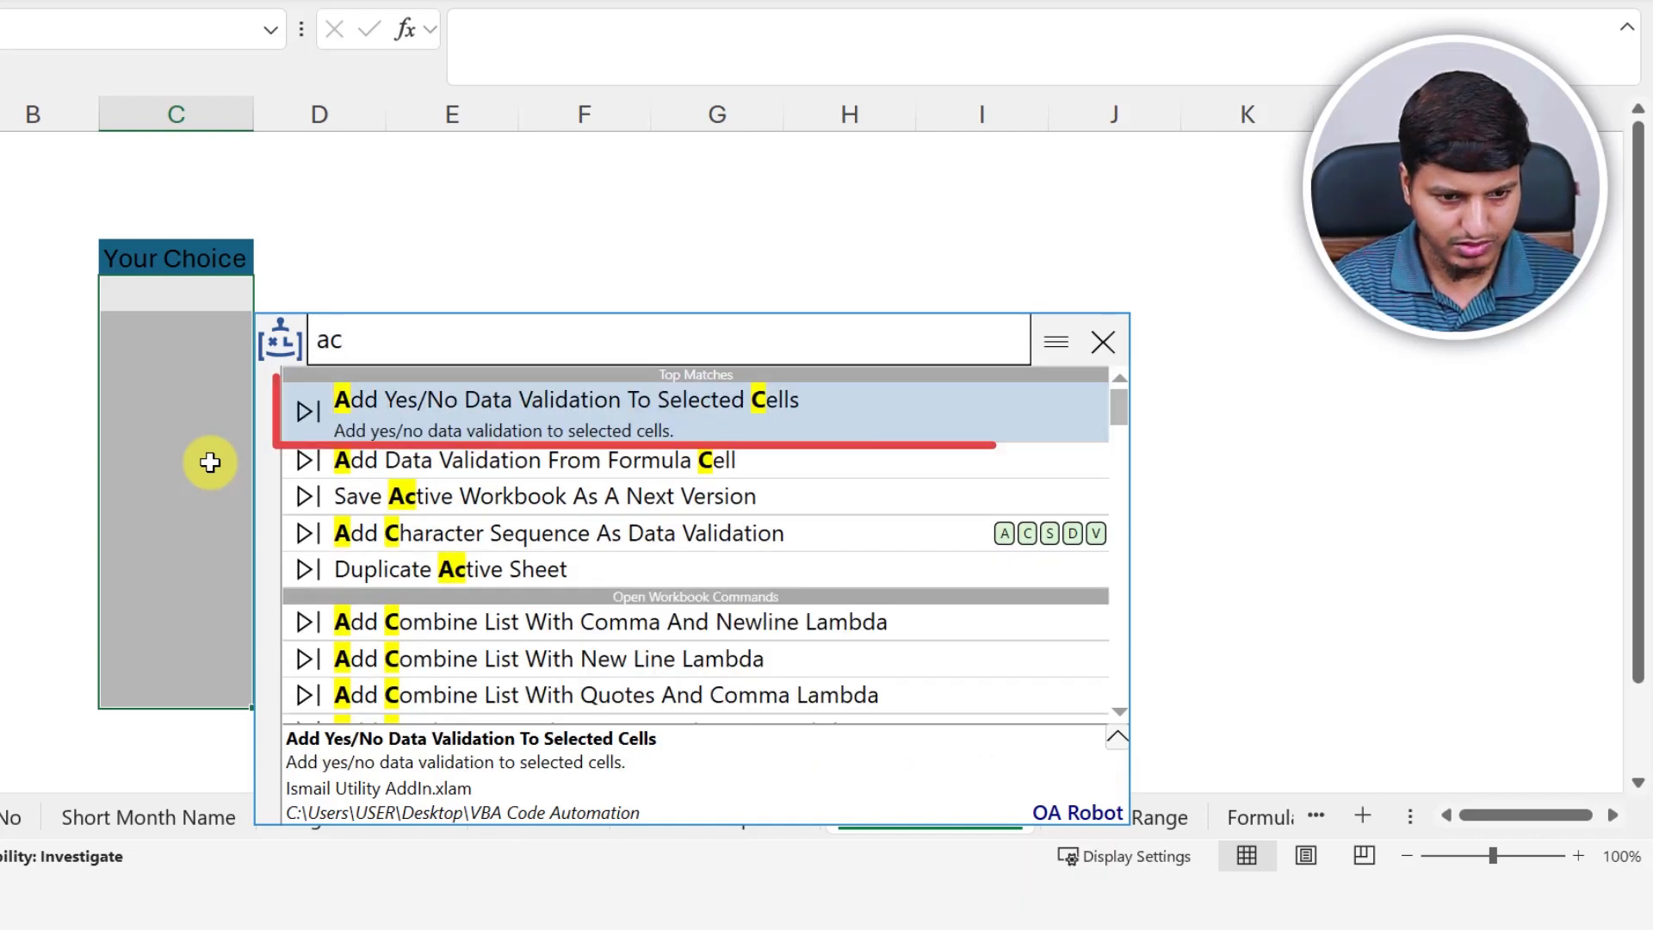
{"action": "type", "text": "dv"}
{"action": "key", "text": "Return"}
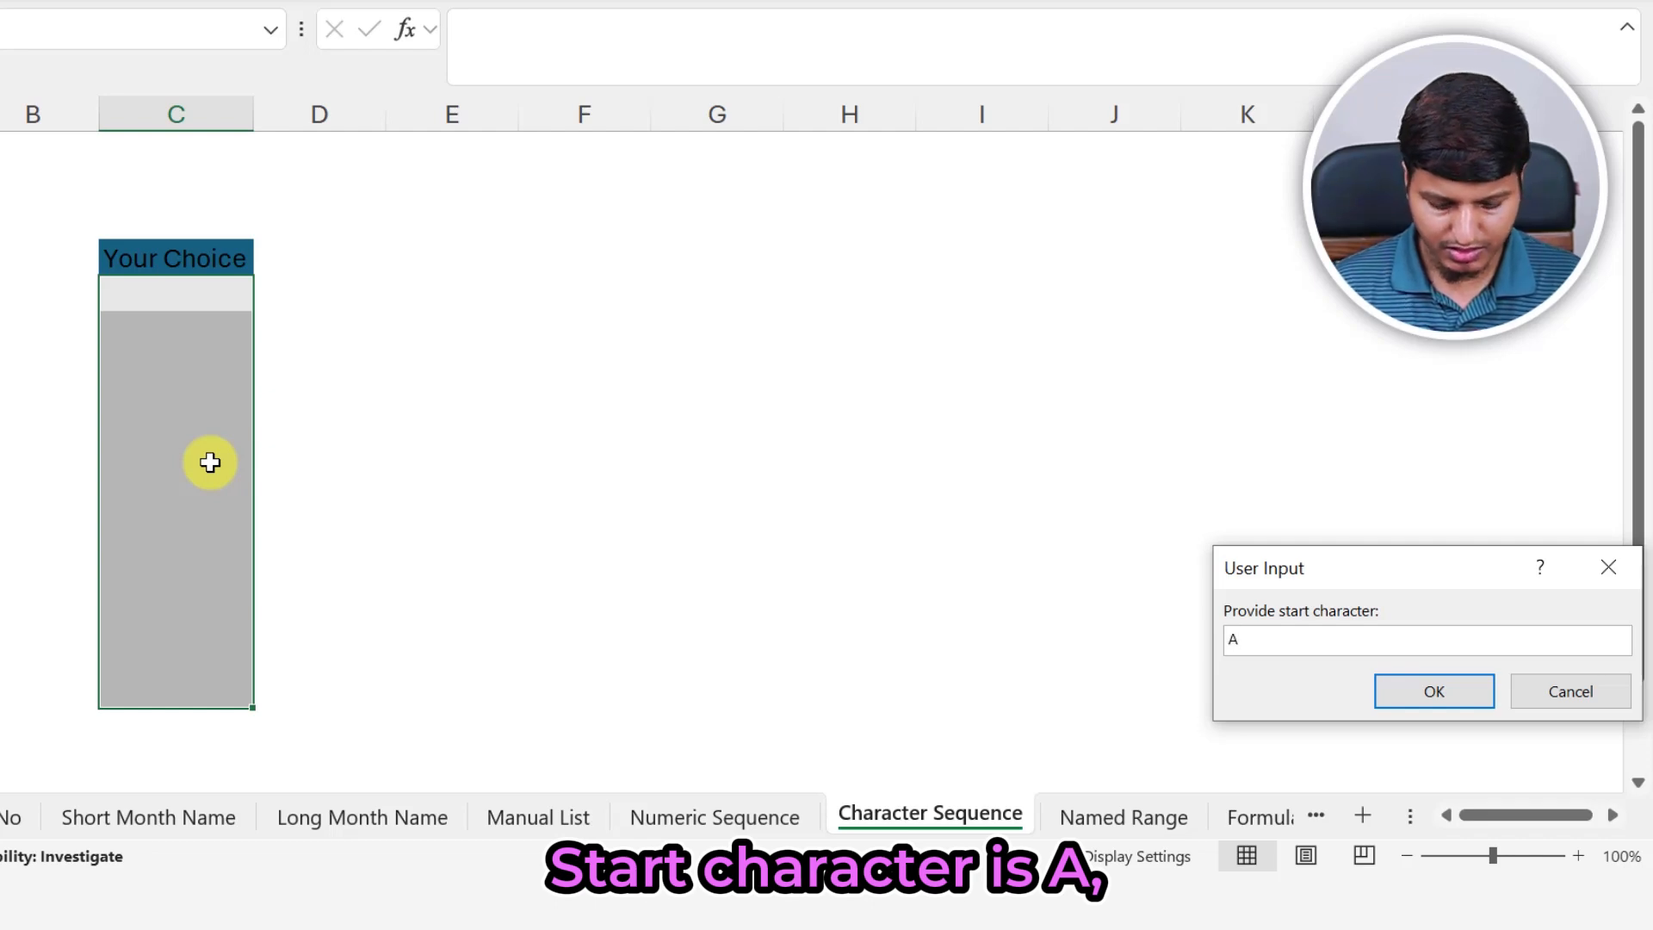
{"action": "key", "text": "Return"}
{"action": "key", "text": "Return"}
{"action": "type", "text": "1"}
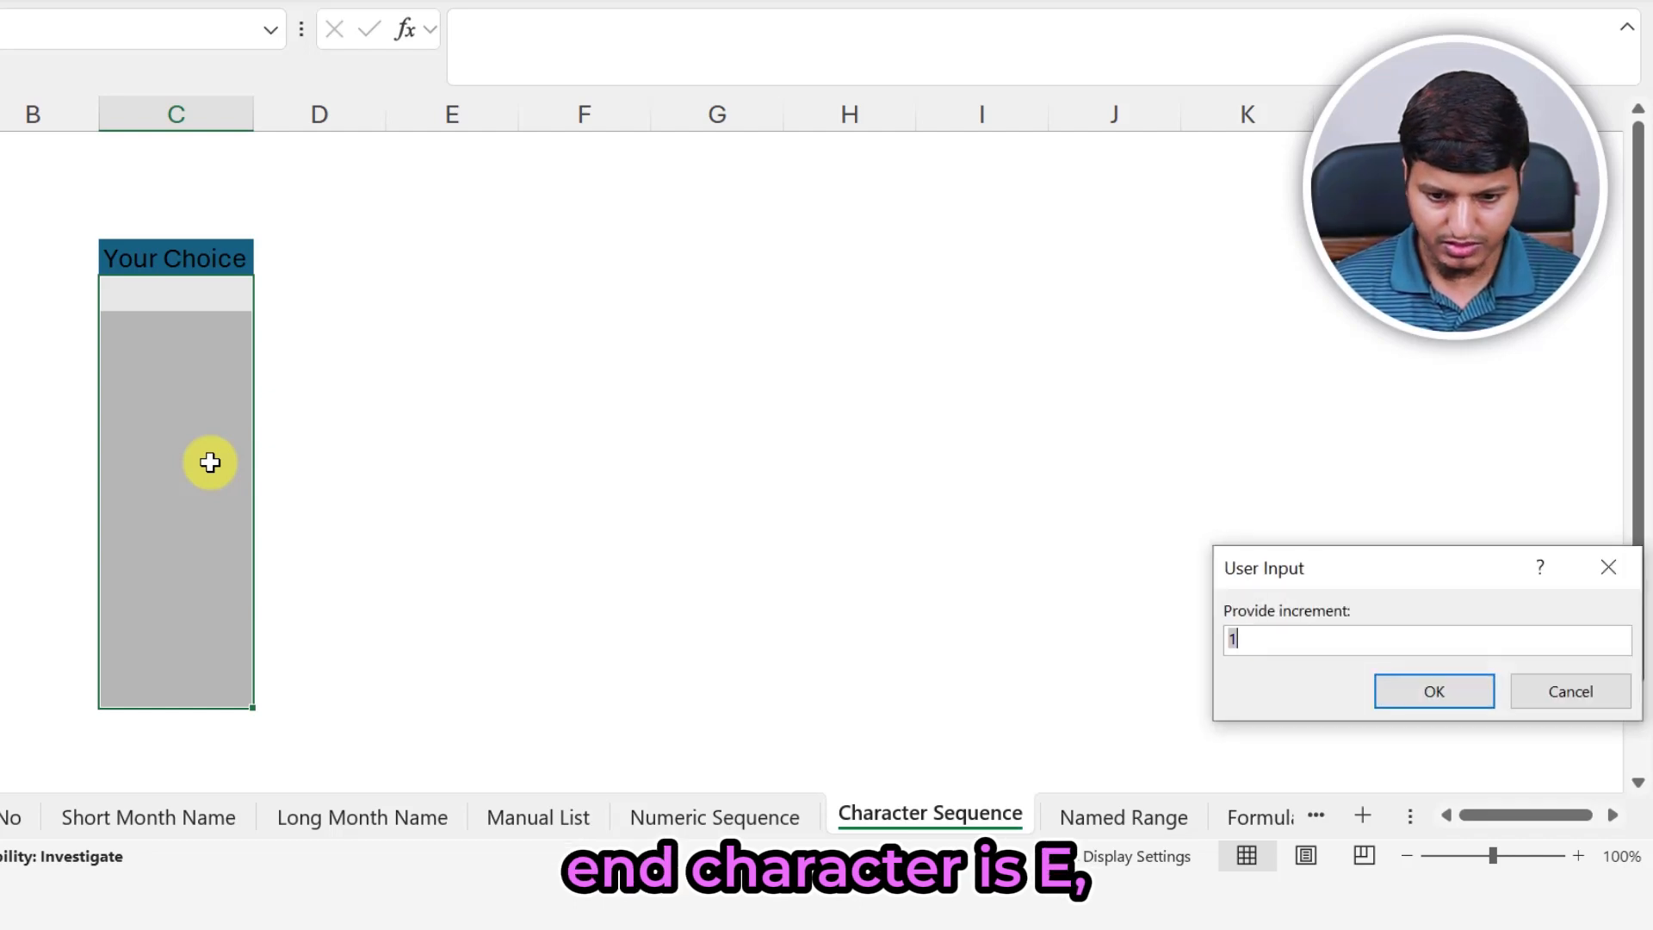
{"action": "key", "text": "Return"}
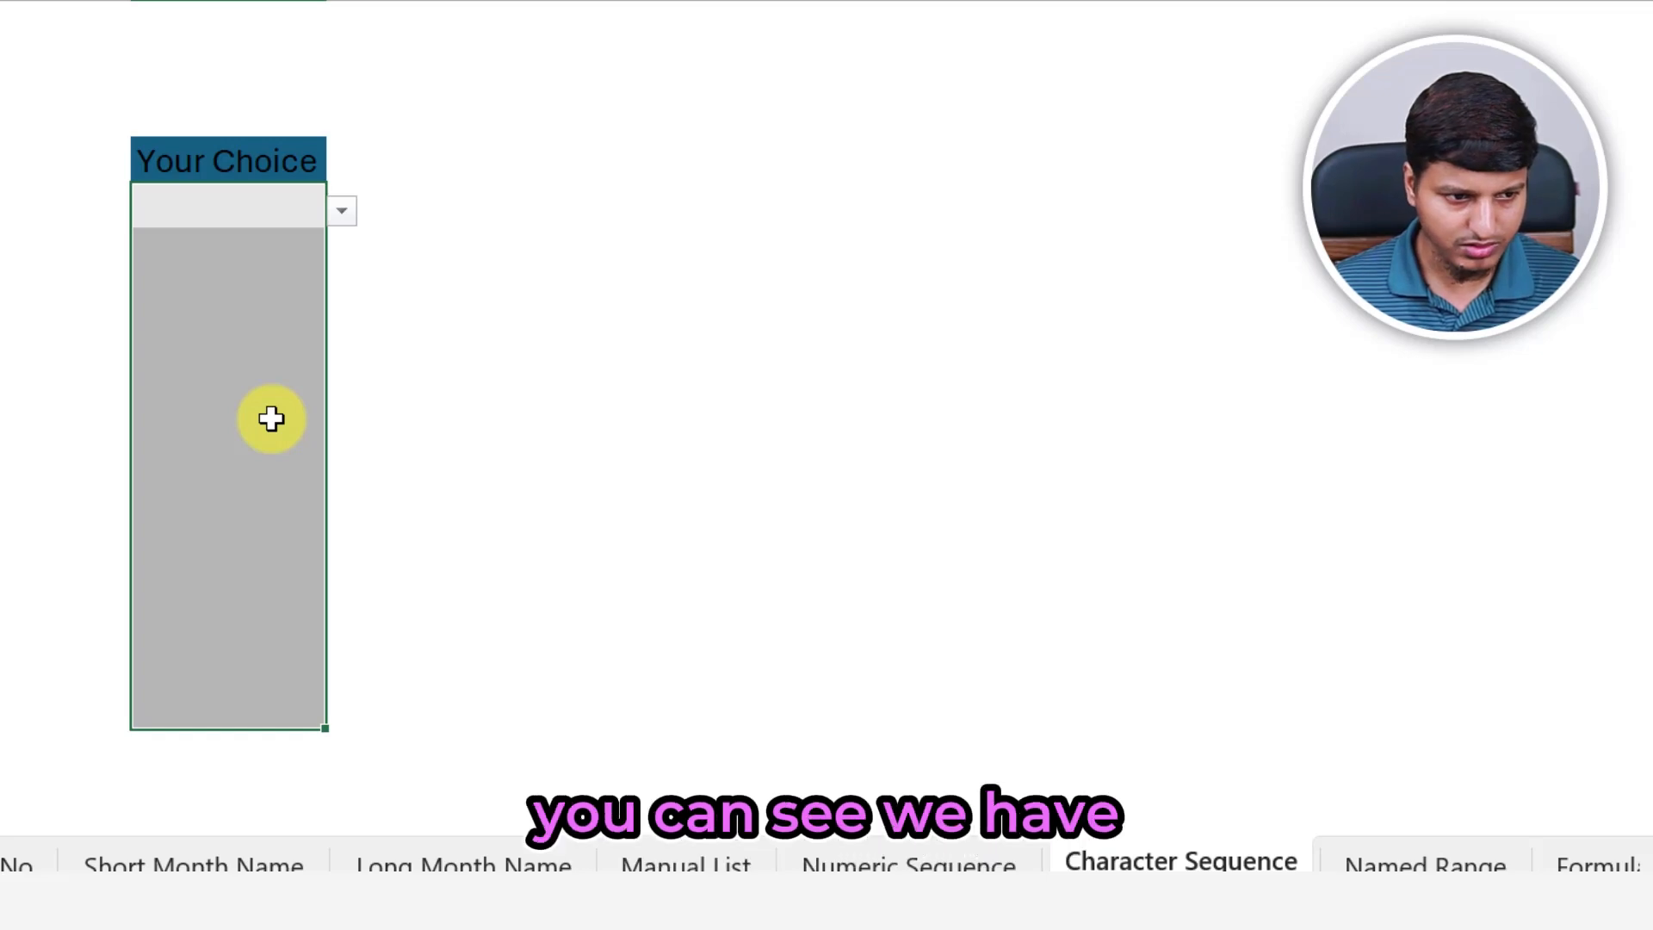
{"action": "left_click", "coordinate": [340, 211]}
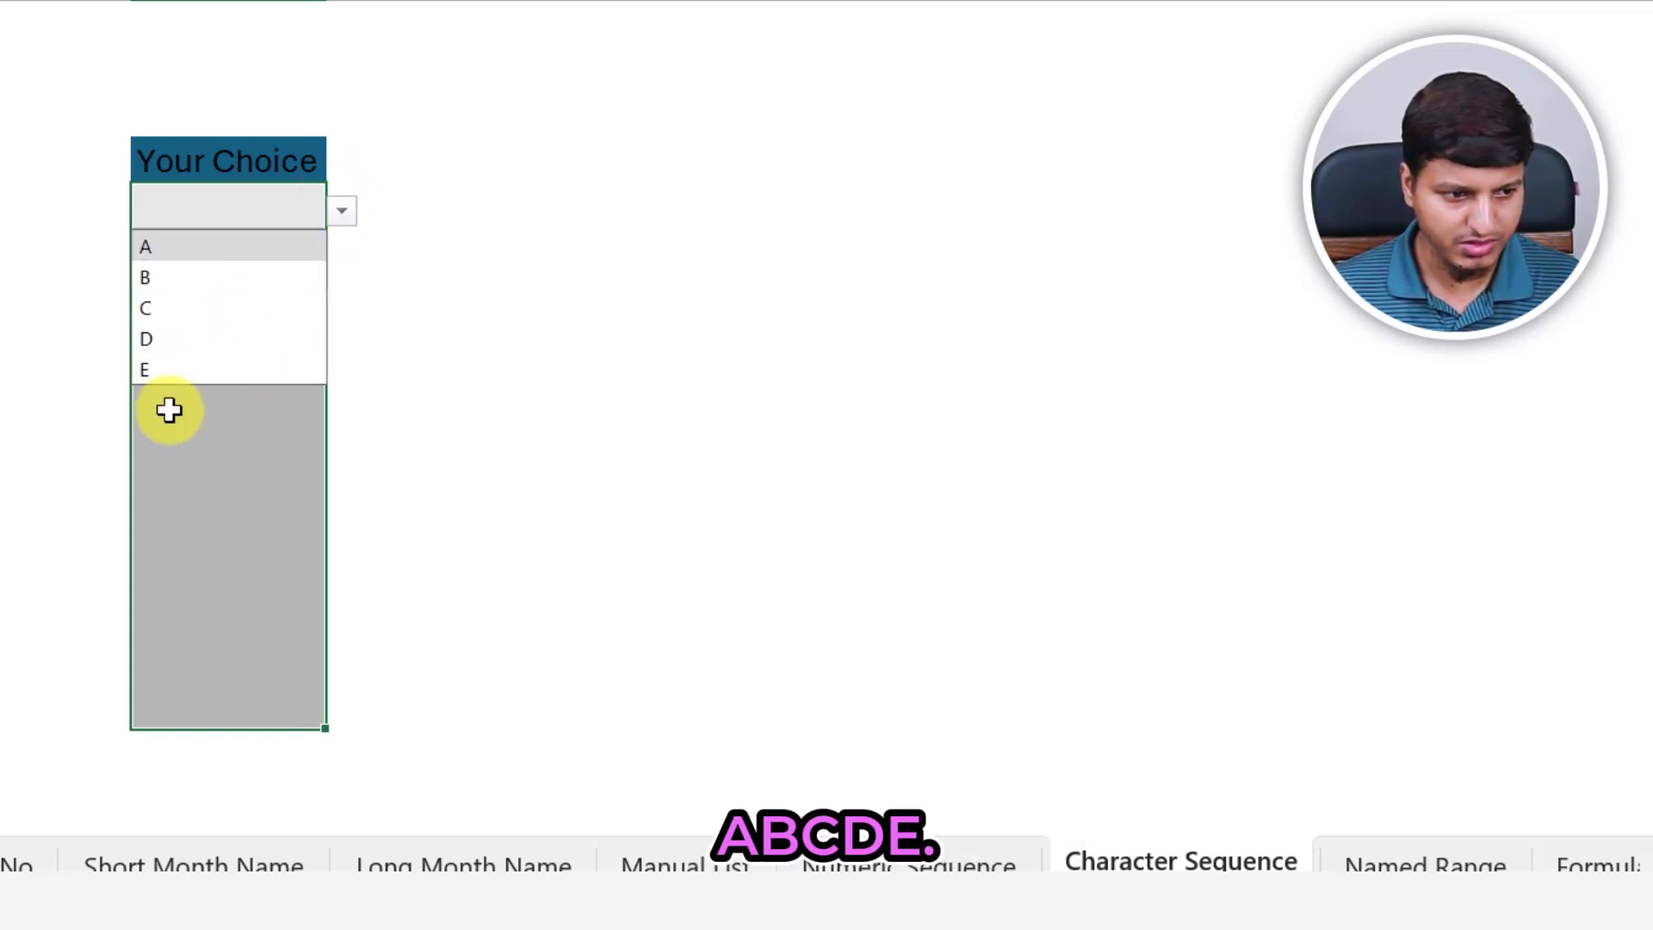
On the Named Range sheet, select the three fruits in J5:J7 and check the name defined for that range.
{"action": "left_click", "coordinate": [1369, 865]}
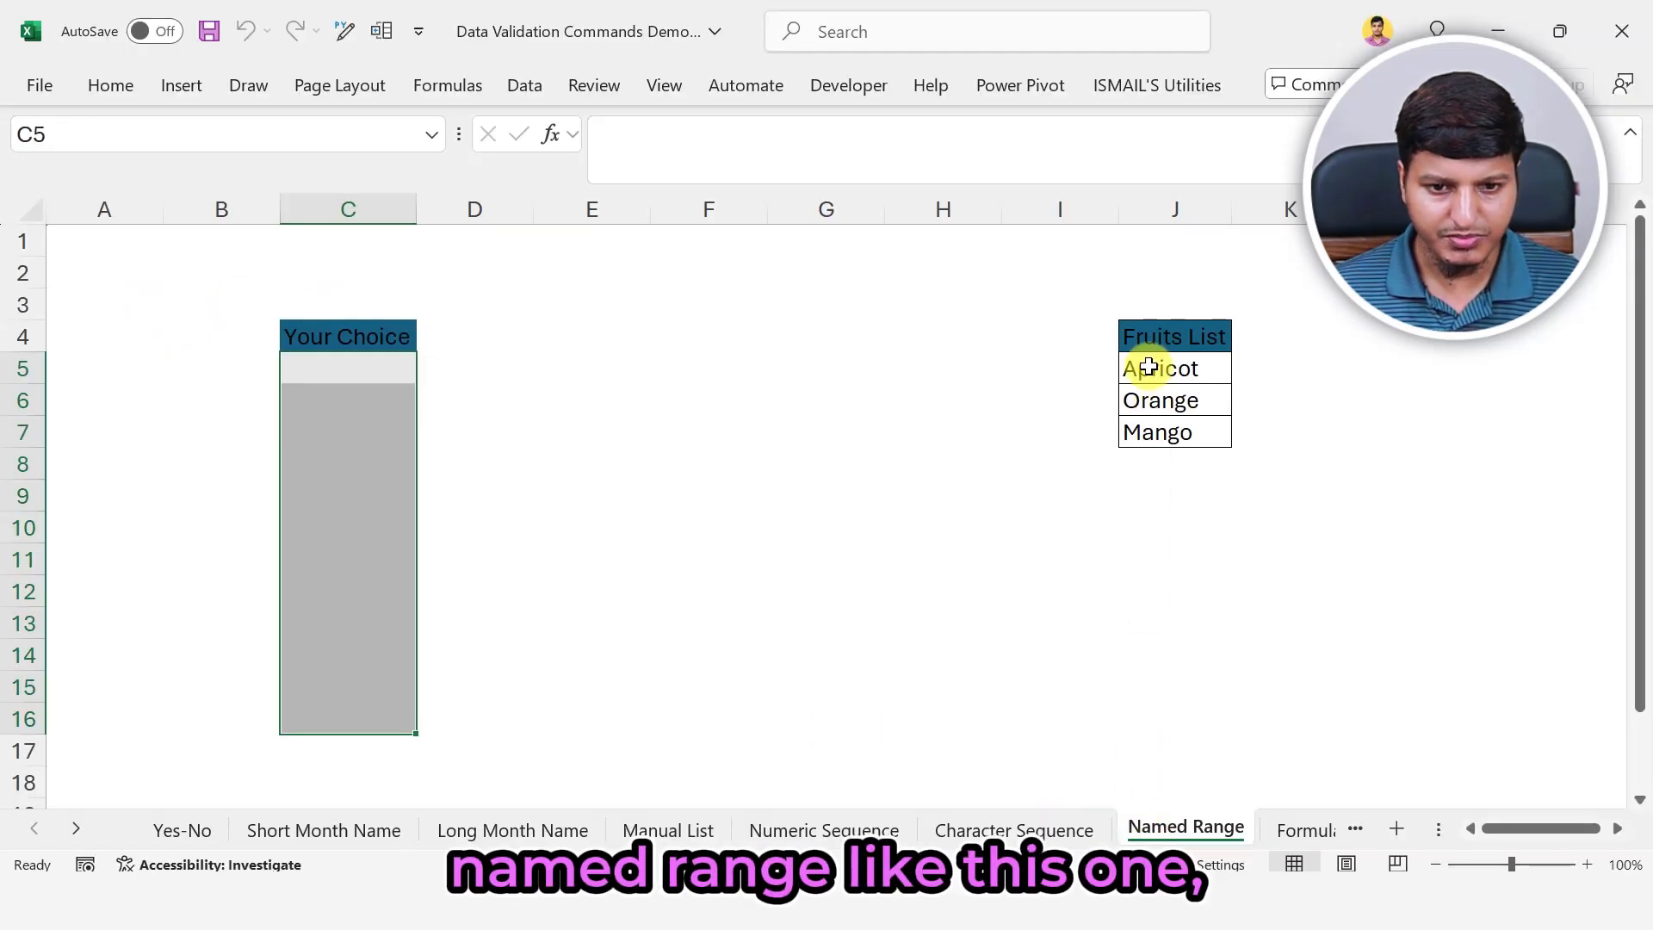
{"action": "left_click_drag", "start_coordinate": [1151, 362], "coordinate": [1163, 444]}
{"action": "left_click", "coordinate": [137, 136]}
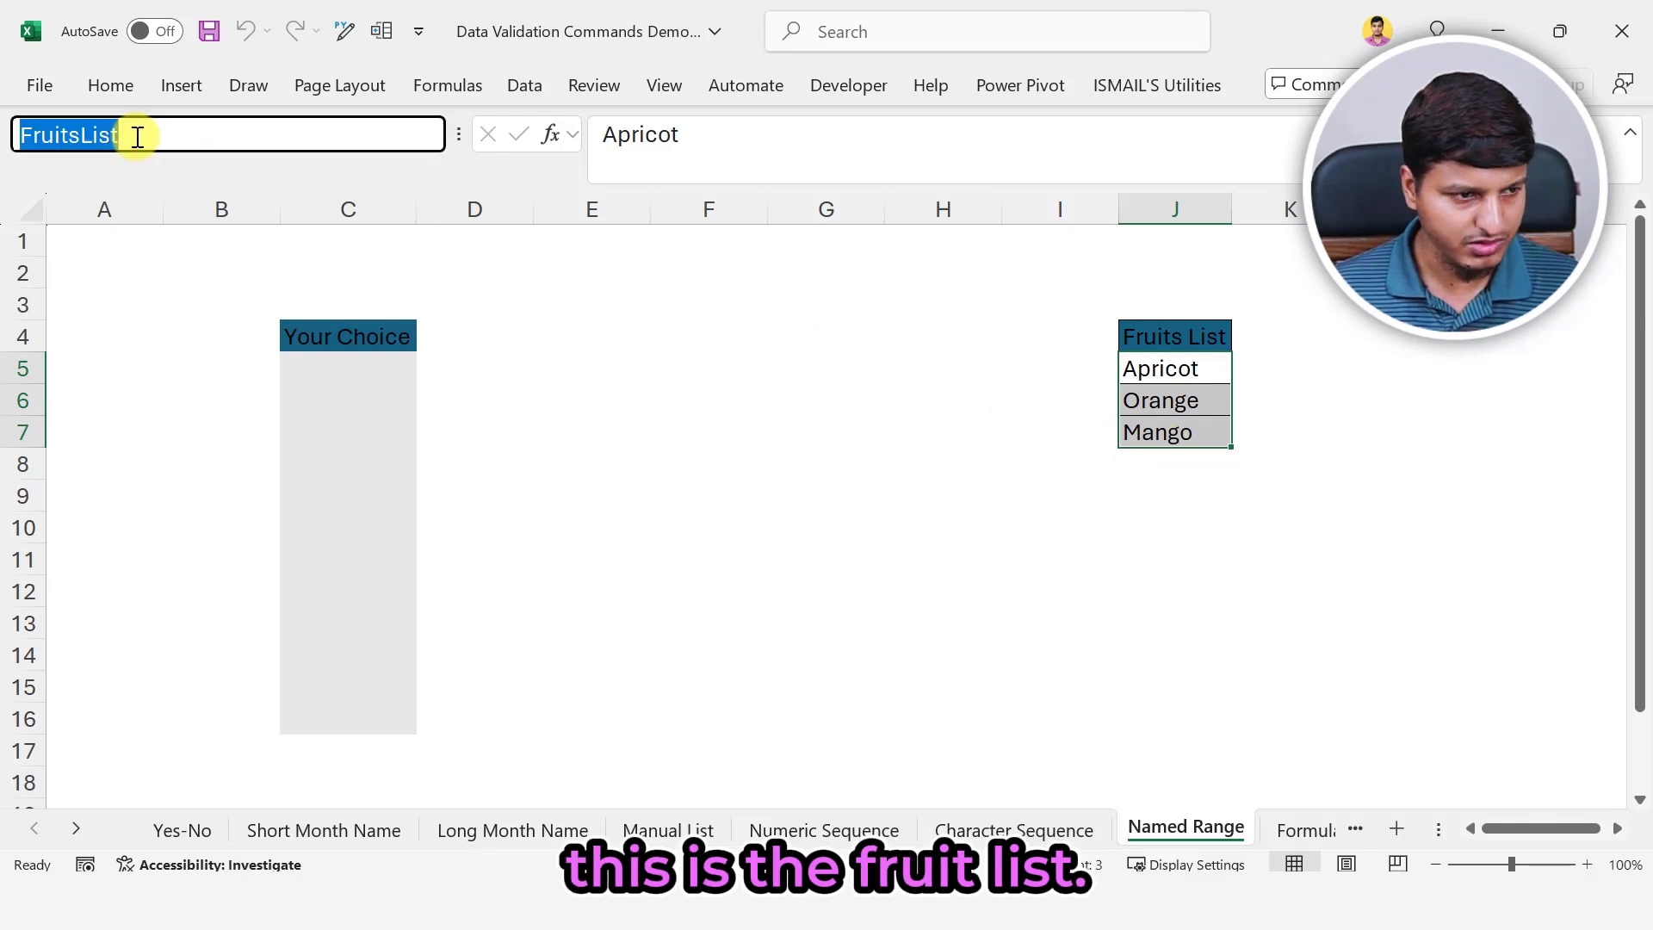
Run Add Named Range As Data Validation List on C5:C16 with FruitsList as the named range reference.
{"action": "left_click", "coordinate": [301, 368]}
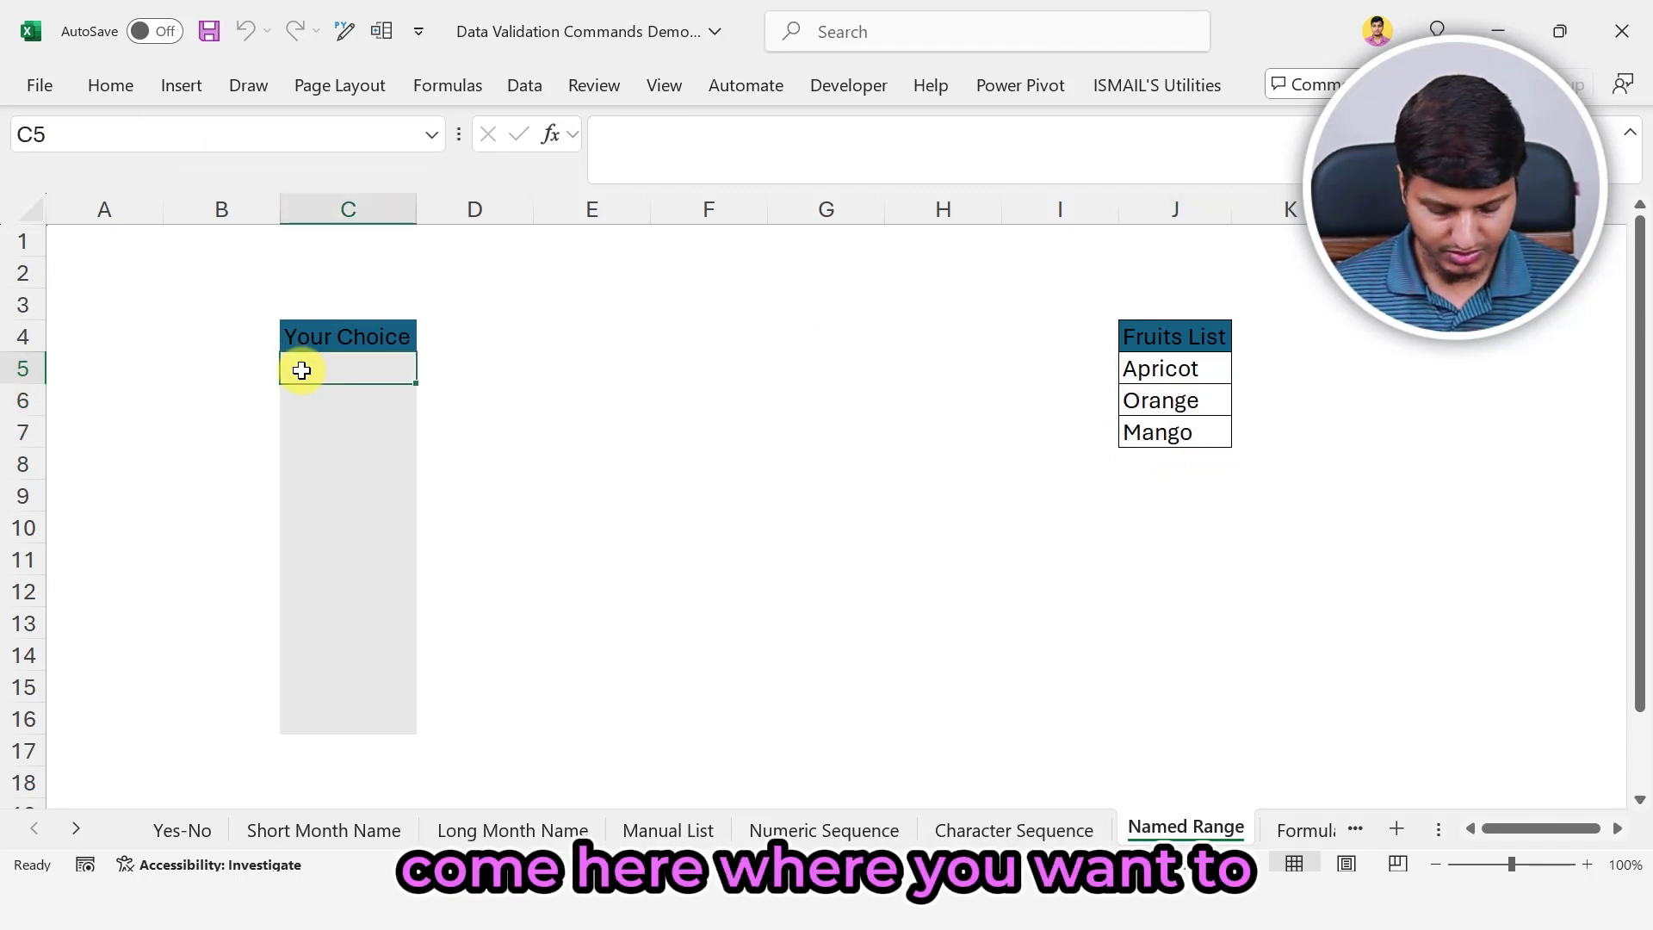
{"action": "key", "text": "shift+Down"}
{"action": "key", "text": "shift+Down"}
{"action": "key", "text": "shift+Down"}
{"action": "key", "text": "shift+Down"}
{"action": "key", "text": "shift+Down"}
{"action": "key", "text": "shift+Down"}
{"action": "key", "text": "shift+Down"}
{"action": "key", "text": "shift+Down"}
{"action": "key", "text": "shift+Down"}
{"action": "key", "text": "shift+Down"}
{"action": "key", "text": "shift+Down"}
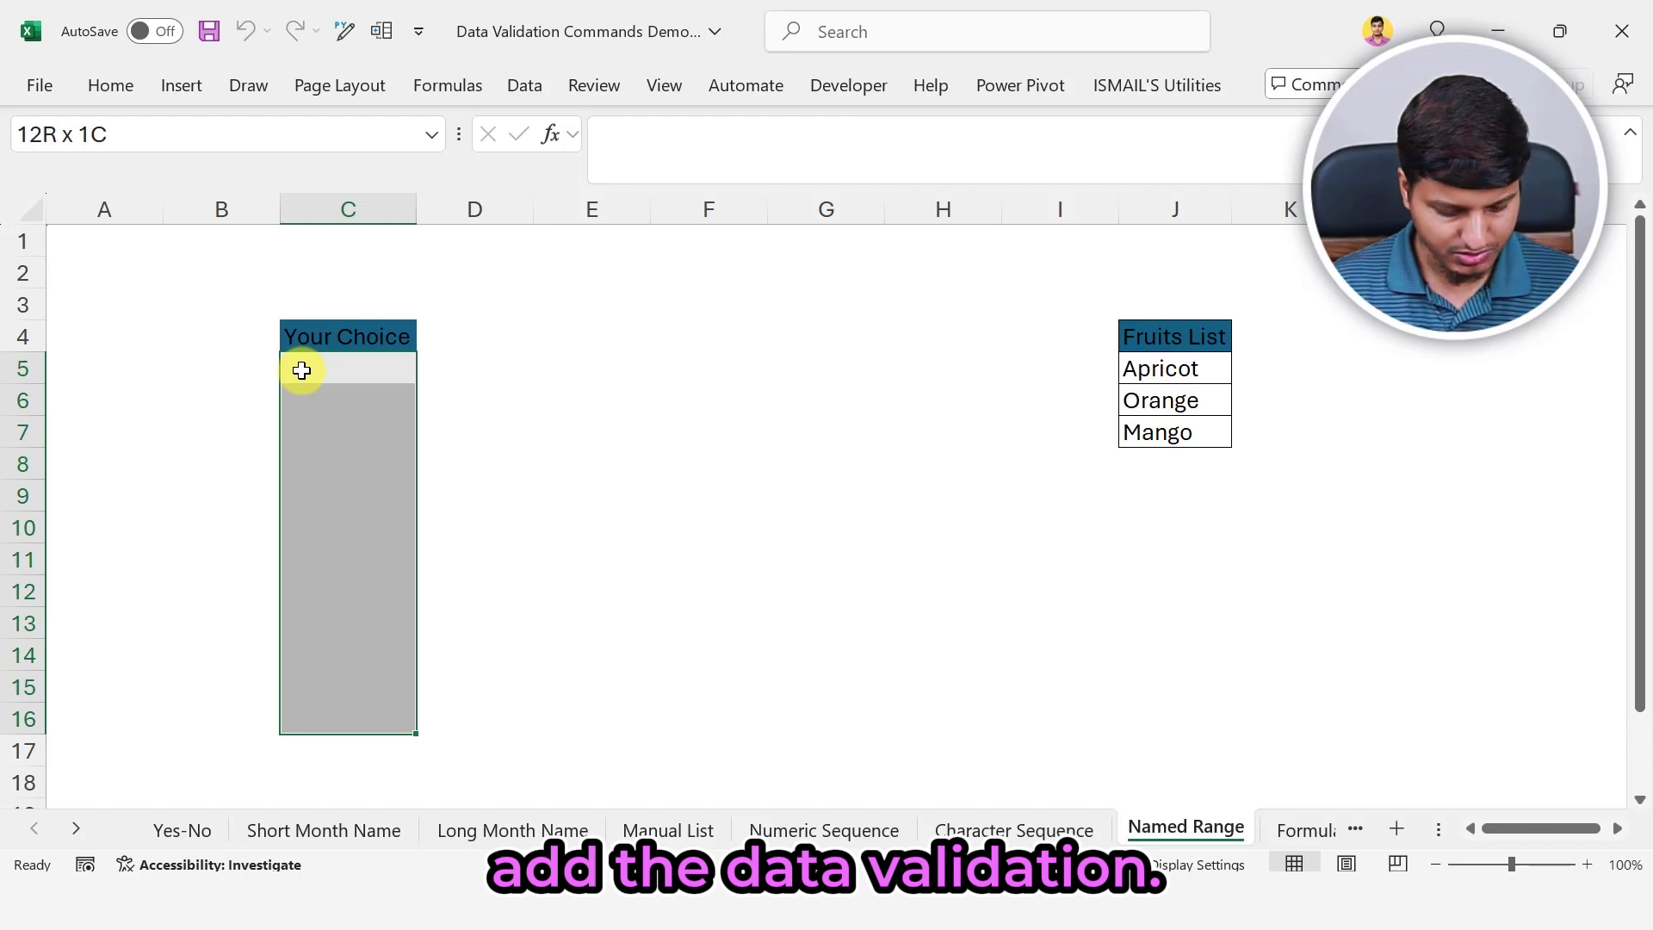
{"action": "key", "text": "ctrl+shift+p"}
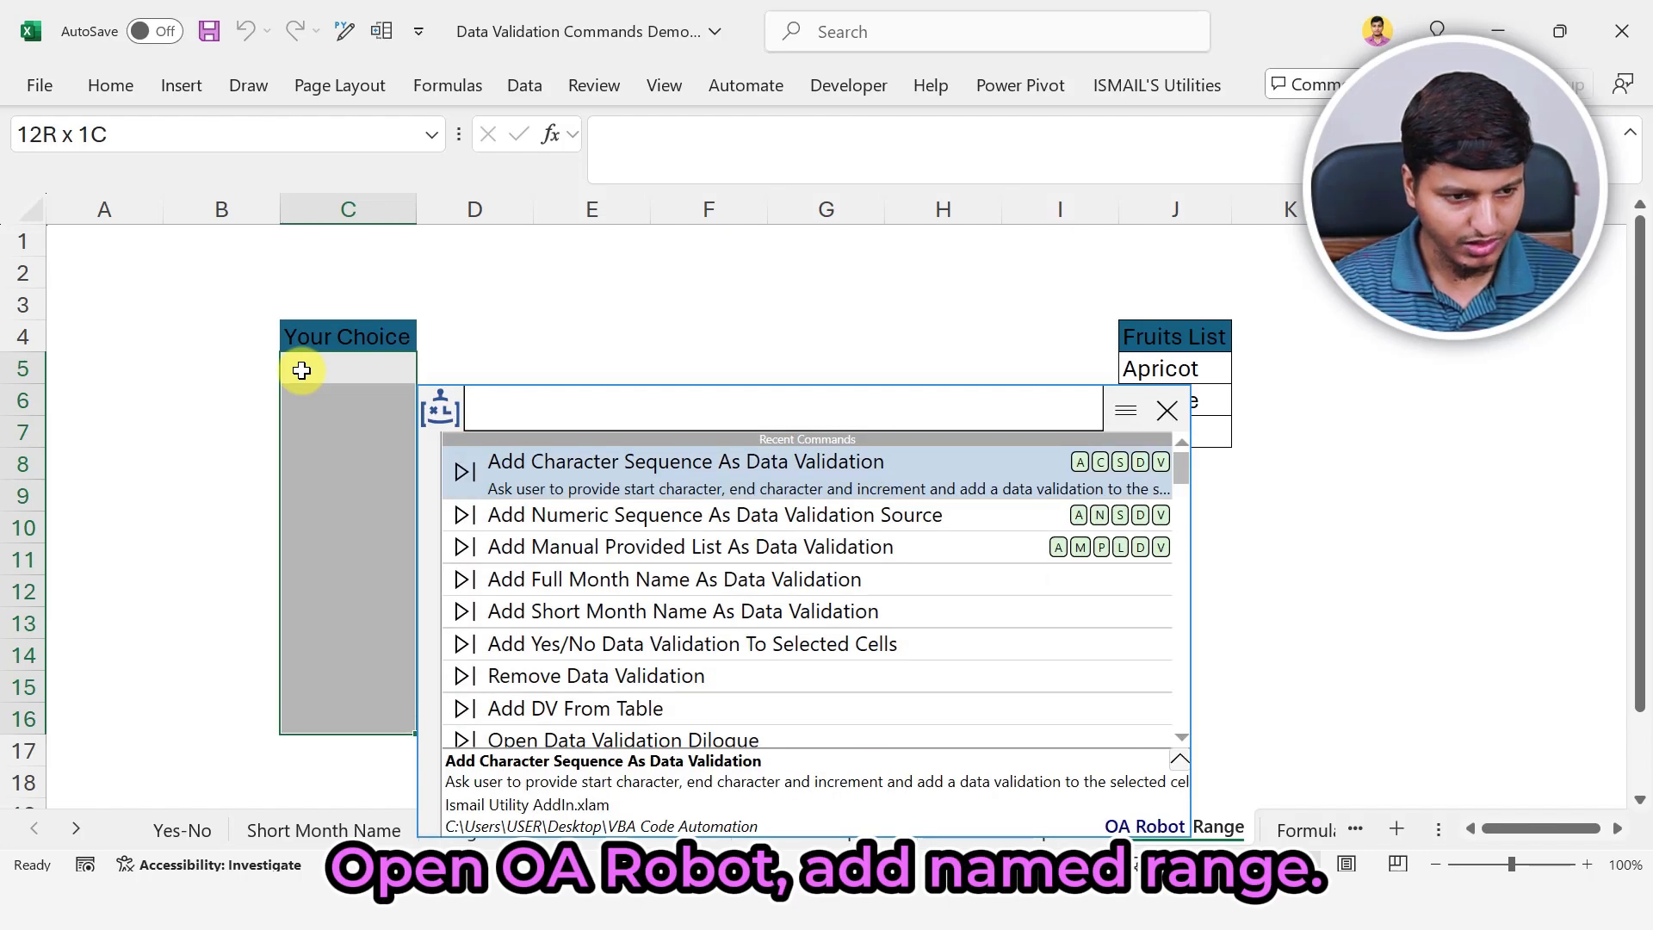
{"action": "type", "text": "ANR"}
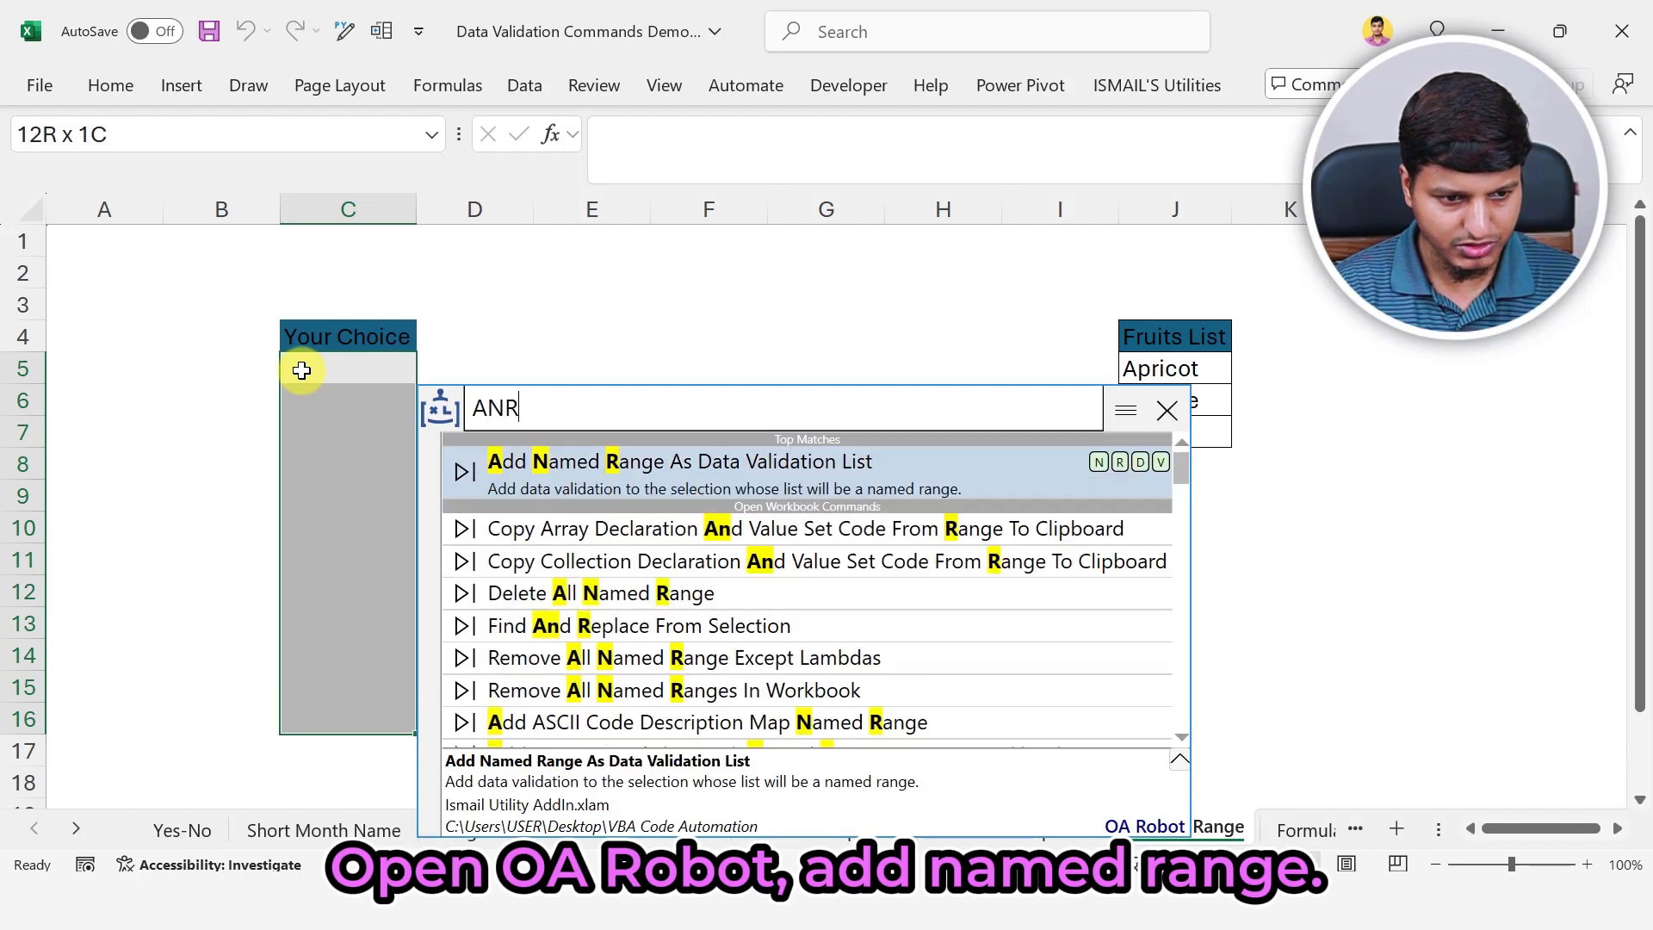
{"action": "type", "text": "D"}
{"action": "key", "text": "Return"}
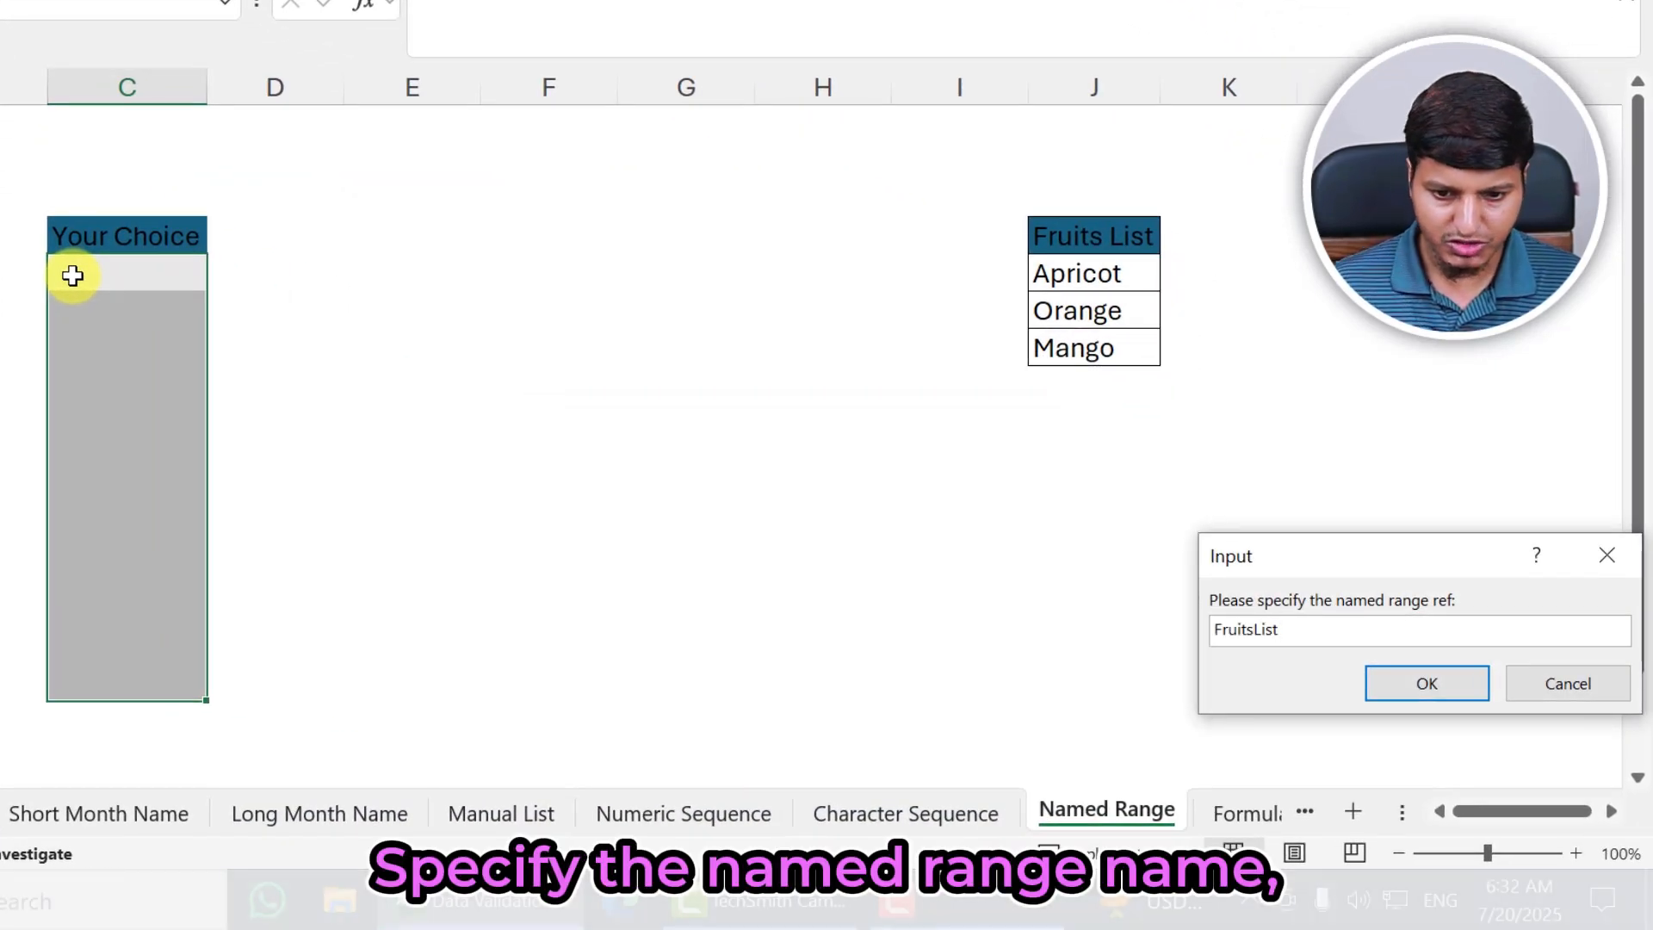
{"action": "key", "text": "Return"}
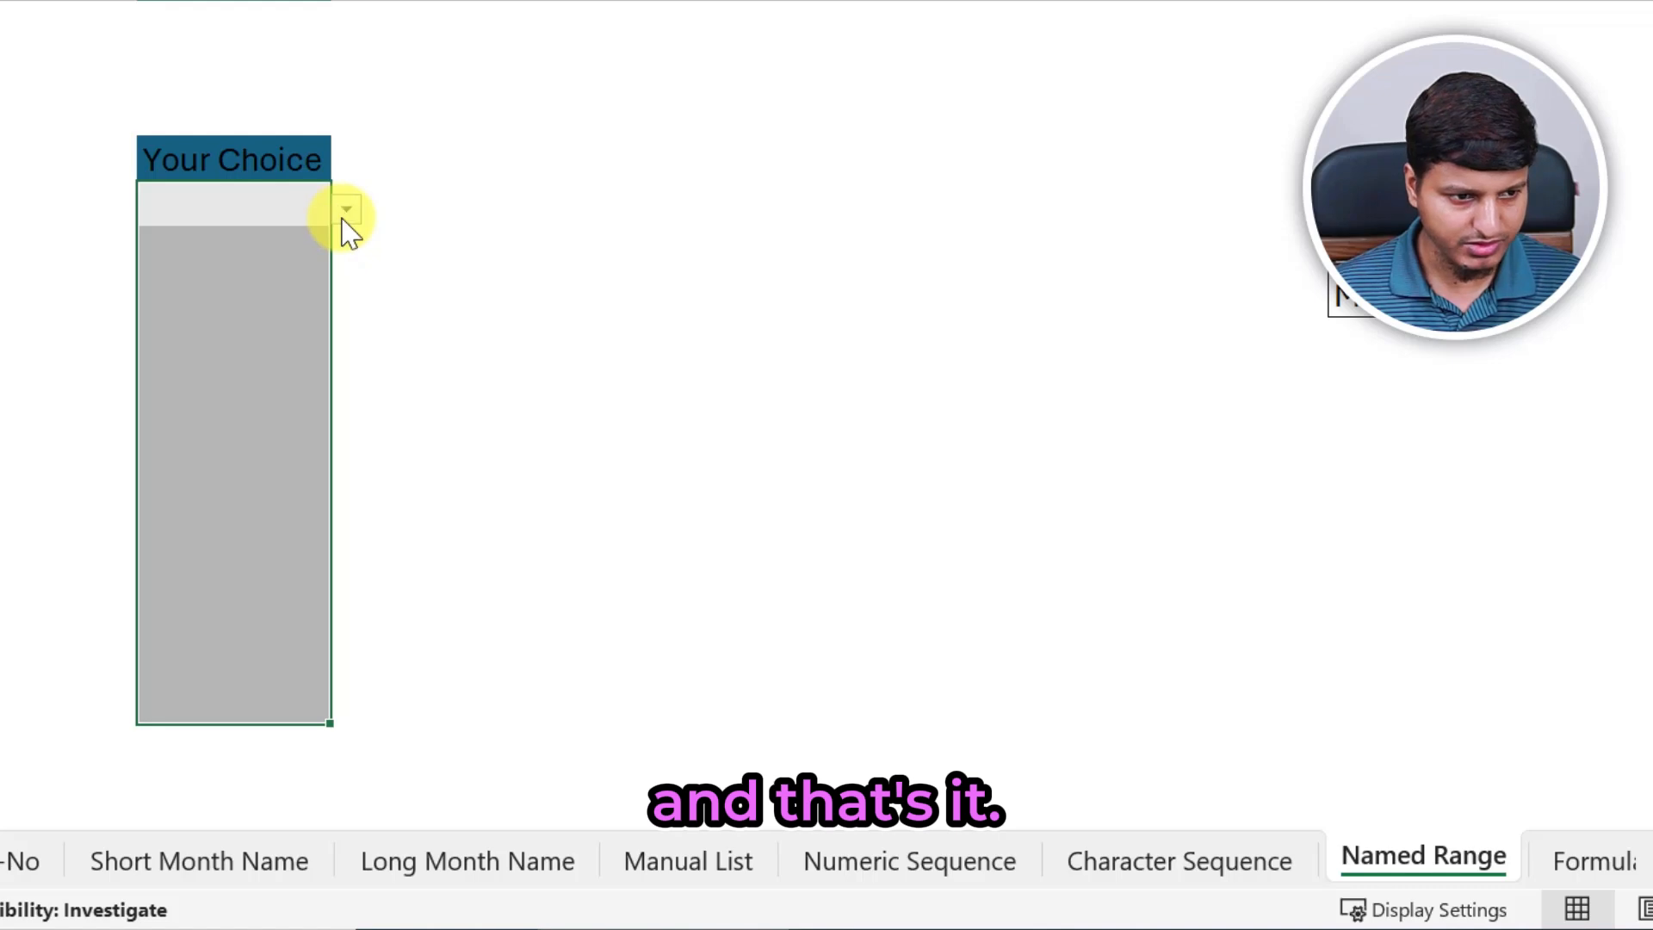
On the Formula Cell sheet, inspect the Filtered Exporters formula in L5 and test it by choosing Orange and Mango under Select Fruit.
{"action": "left_click", "coordinate": [1623, 860]}
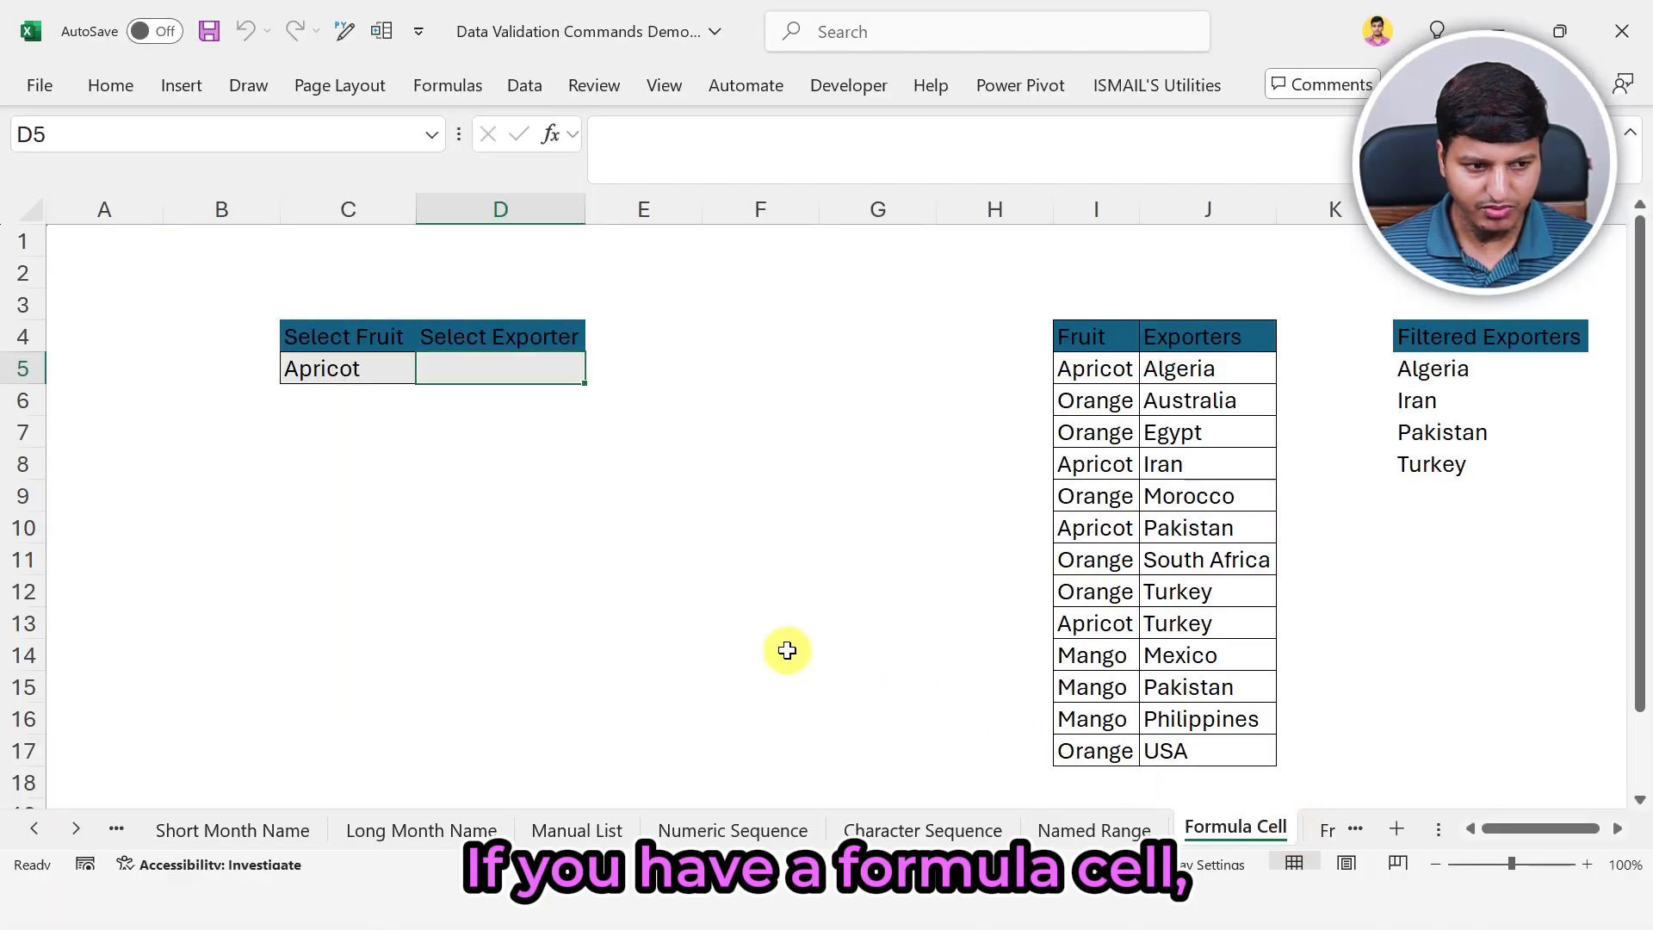
{"action": "left_click", "coordinate": [1460, 372]}
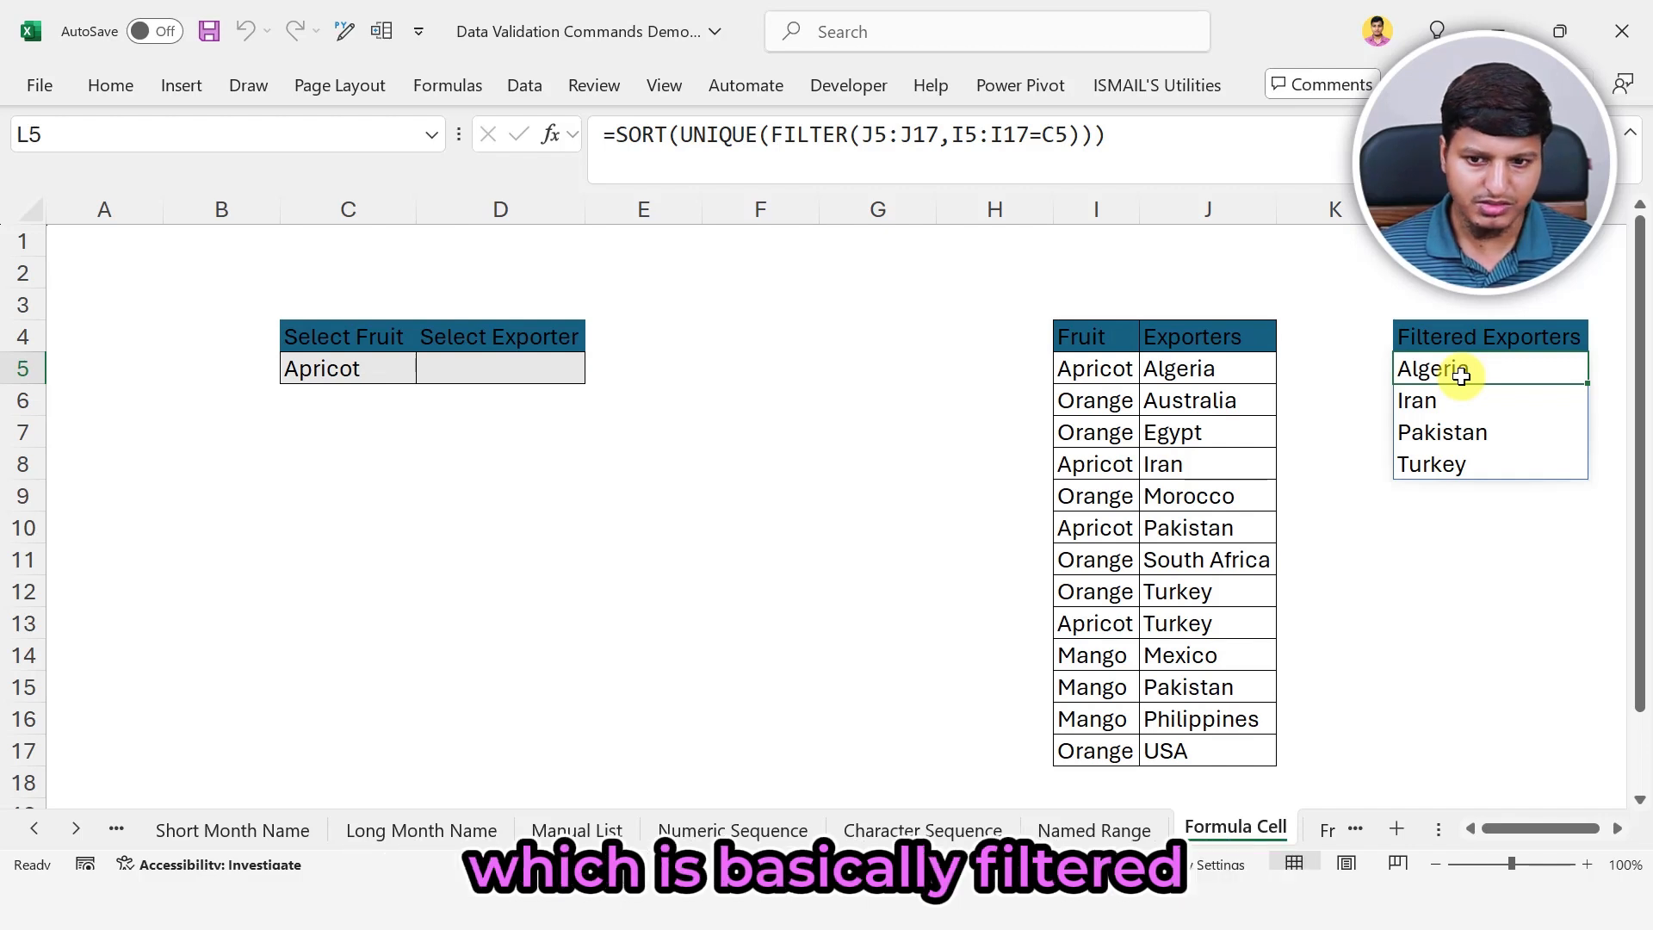
{"action": "left_click", "coordinate": [402, 366]}
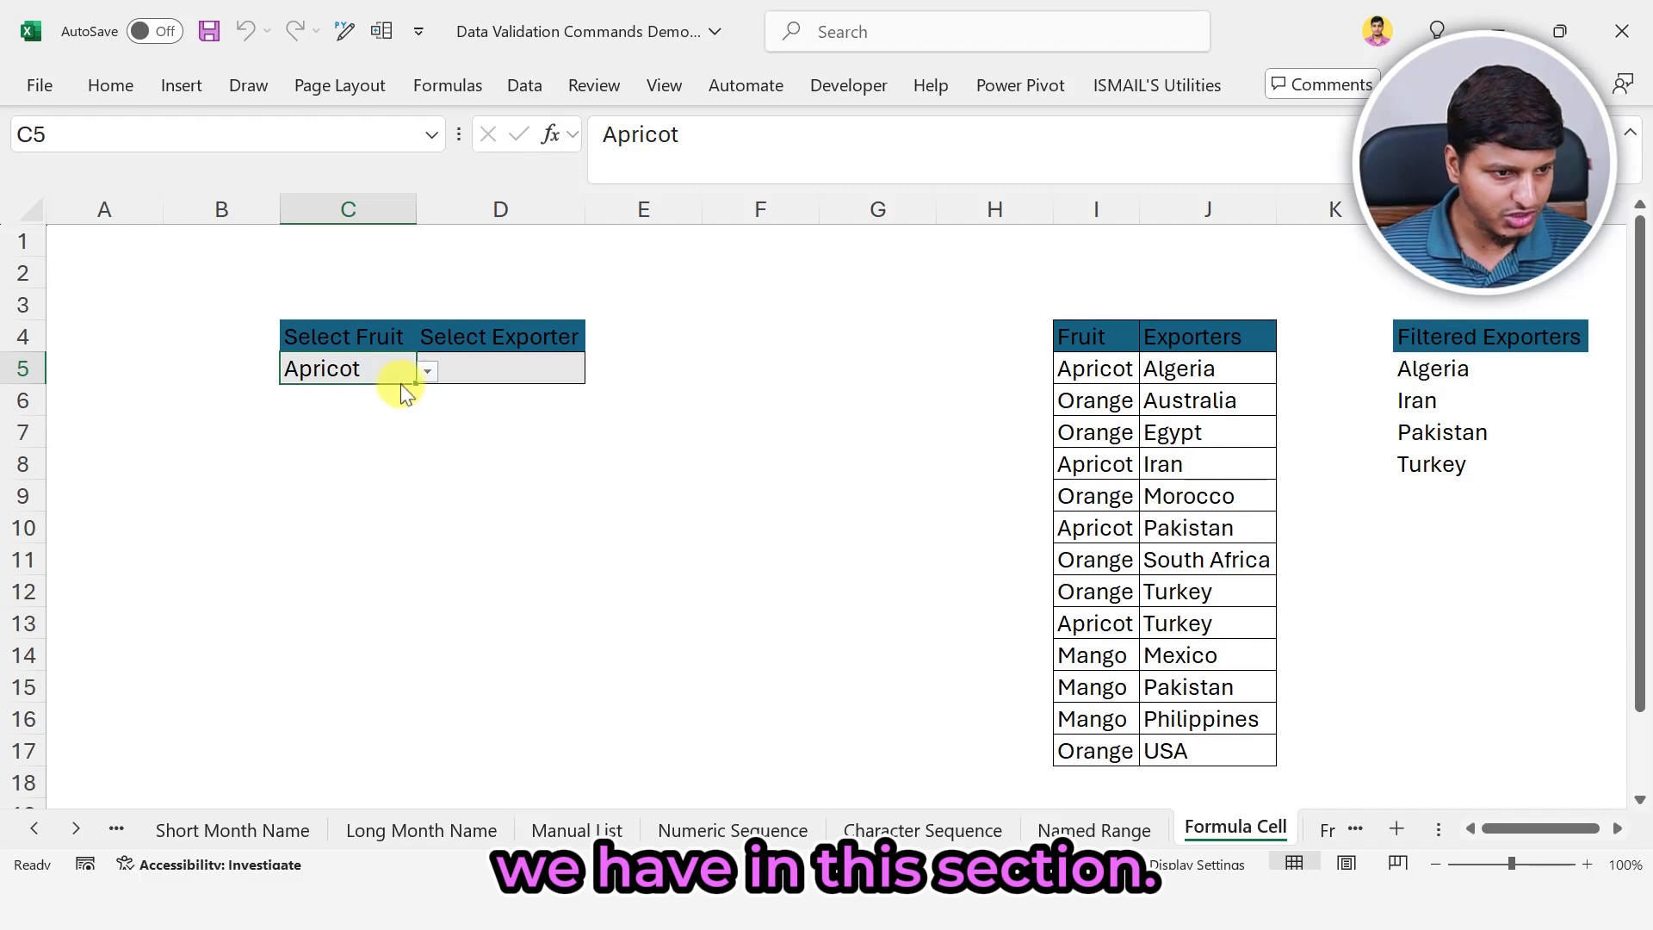
{"action": "left_click", "coordinate": [427, 373]}
{"action": "left_click", "coordinate": [388, 418]}
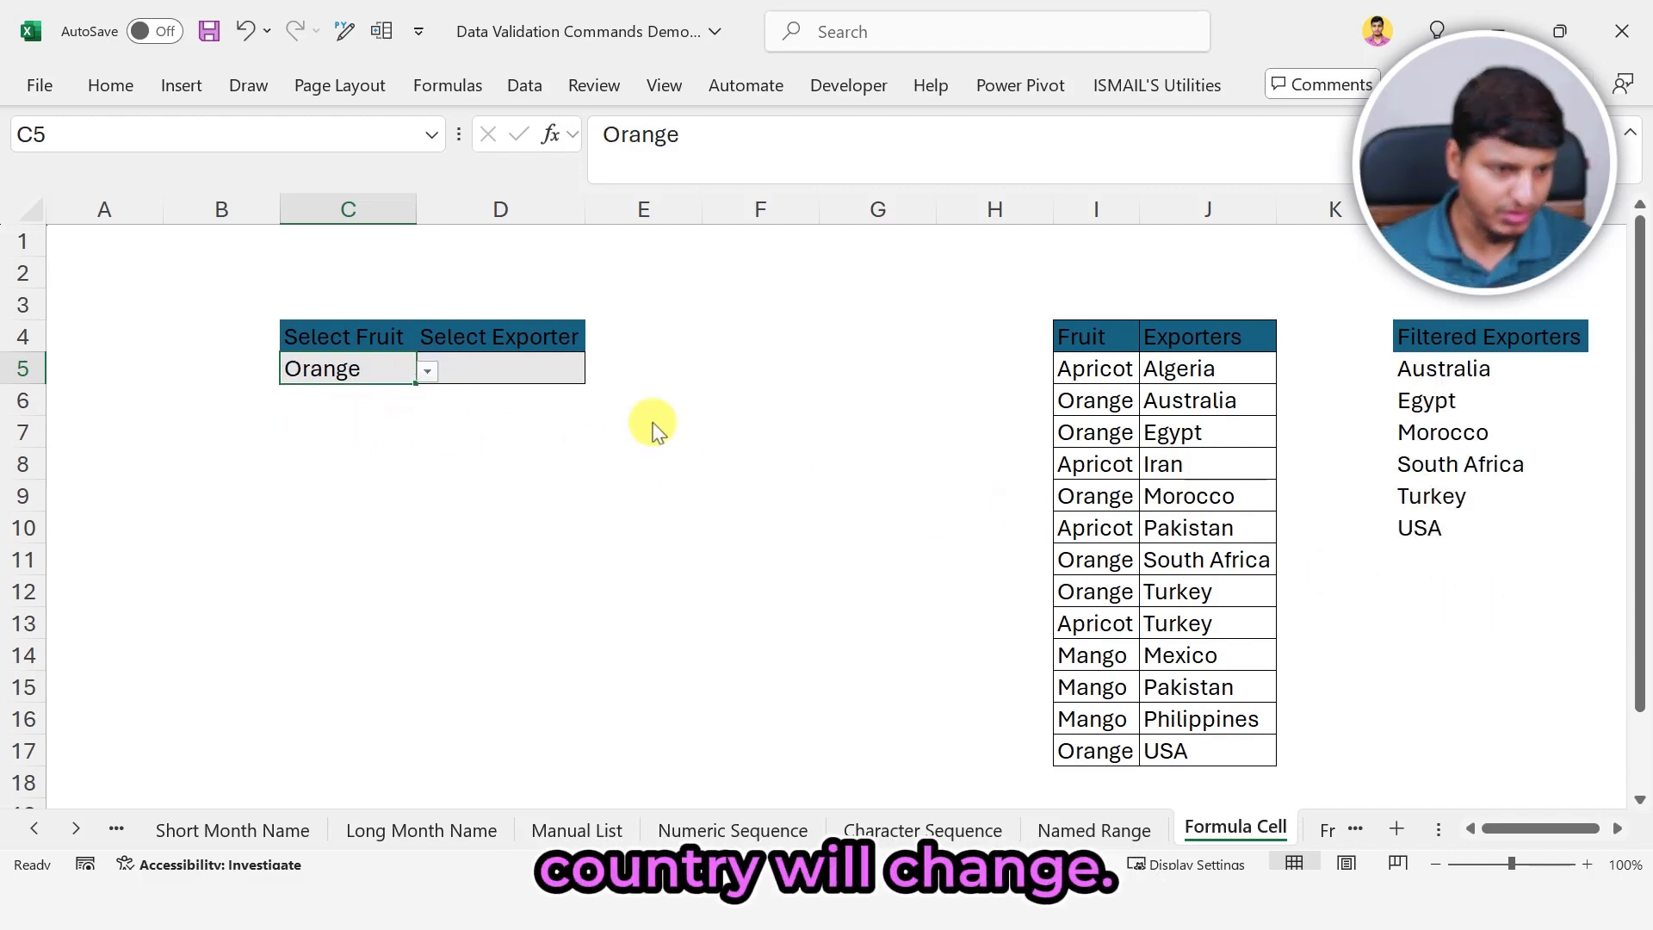
{"action": "left_click", "coordinate": [425, 370]}
{"action": "left_click", "coordinate": [344, 438]}
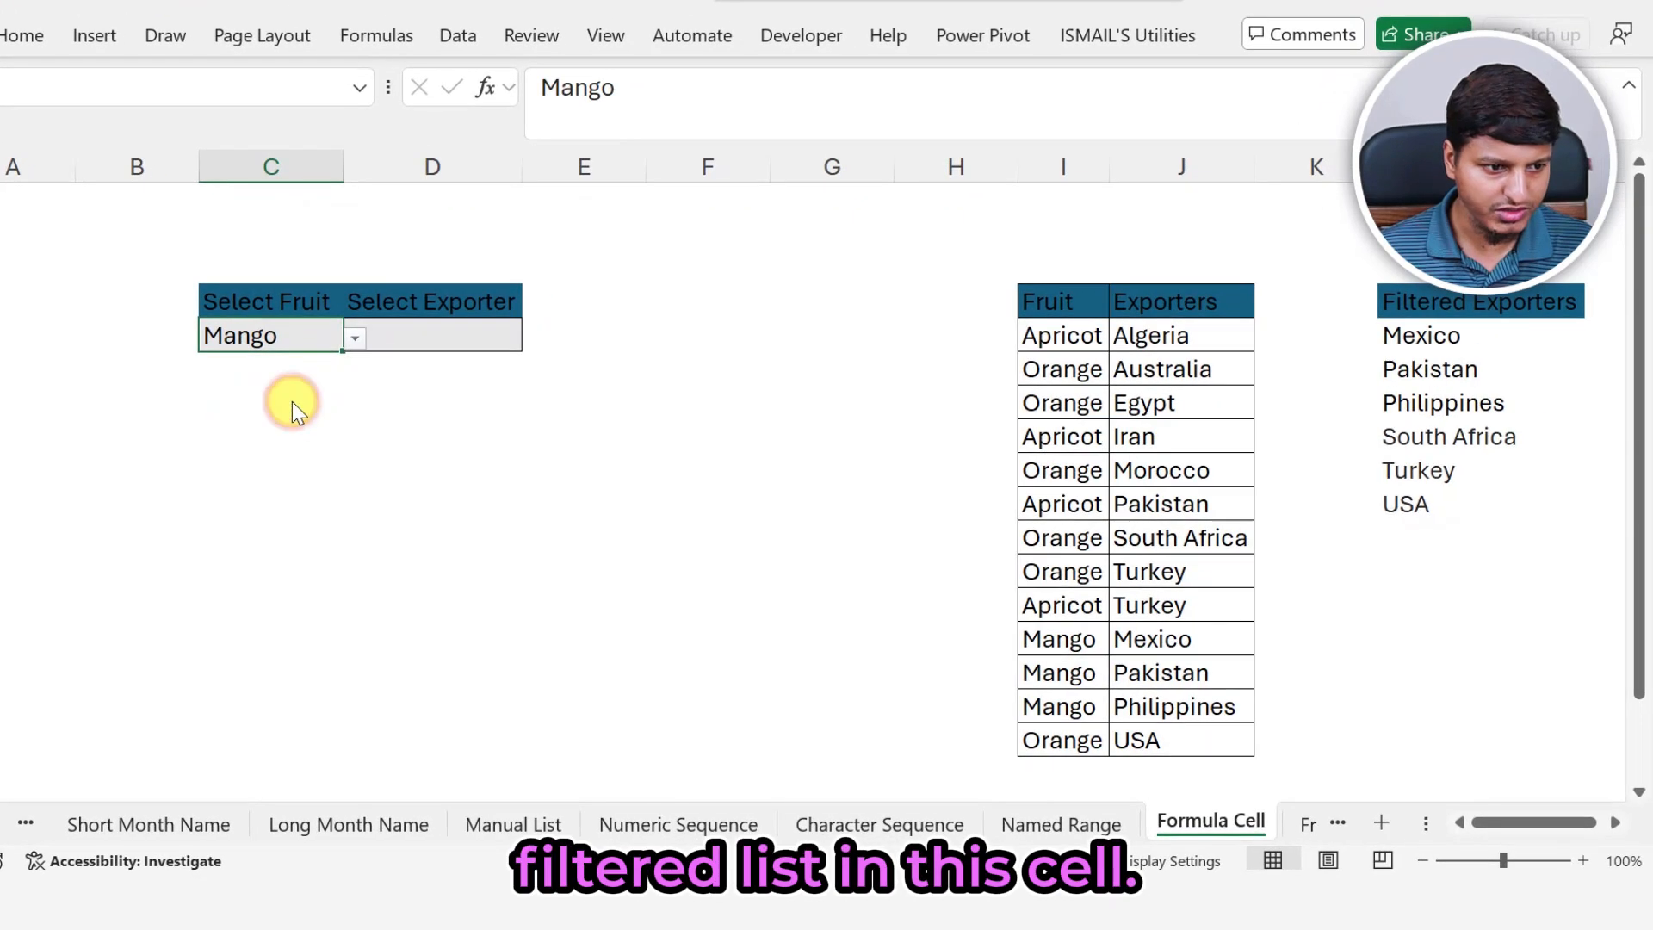
Run Add Data Validation From Formula Cell on the Select Exporter cell D5, with range name ValidCountryList and formula cell L5.
{"action": "key", "text": "Right"}
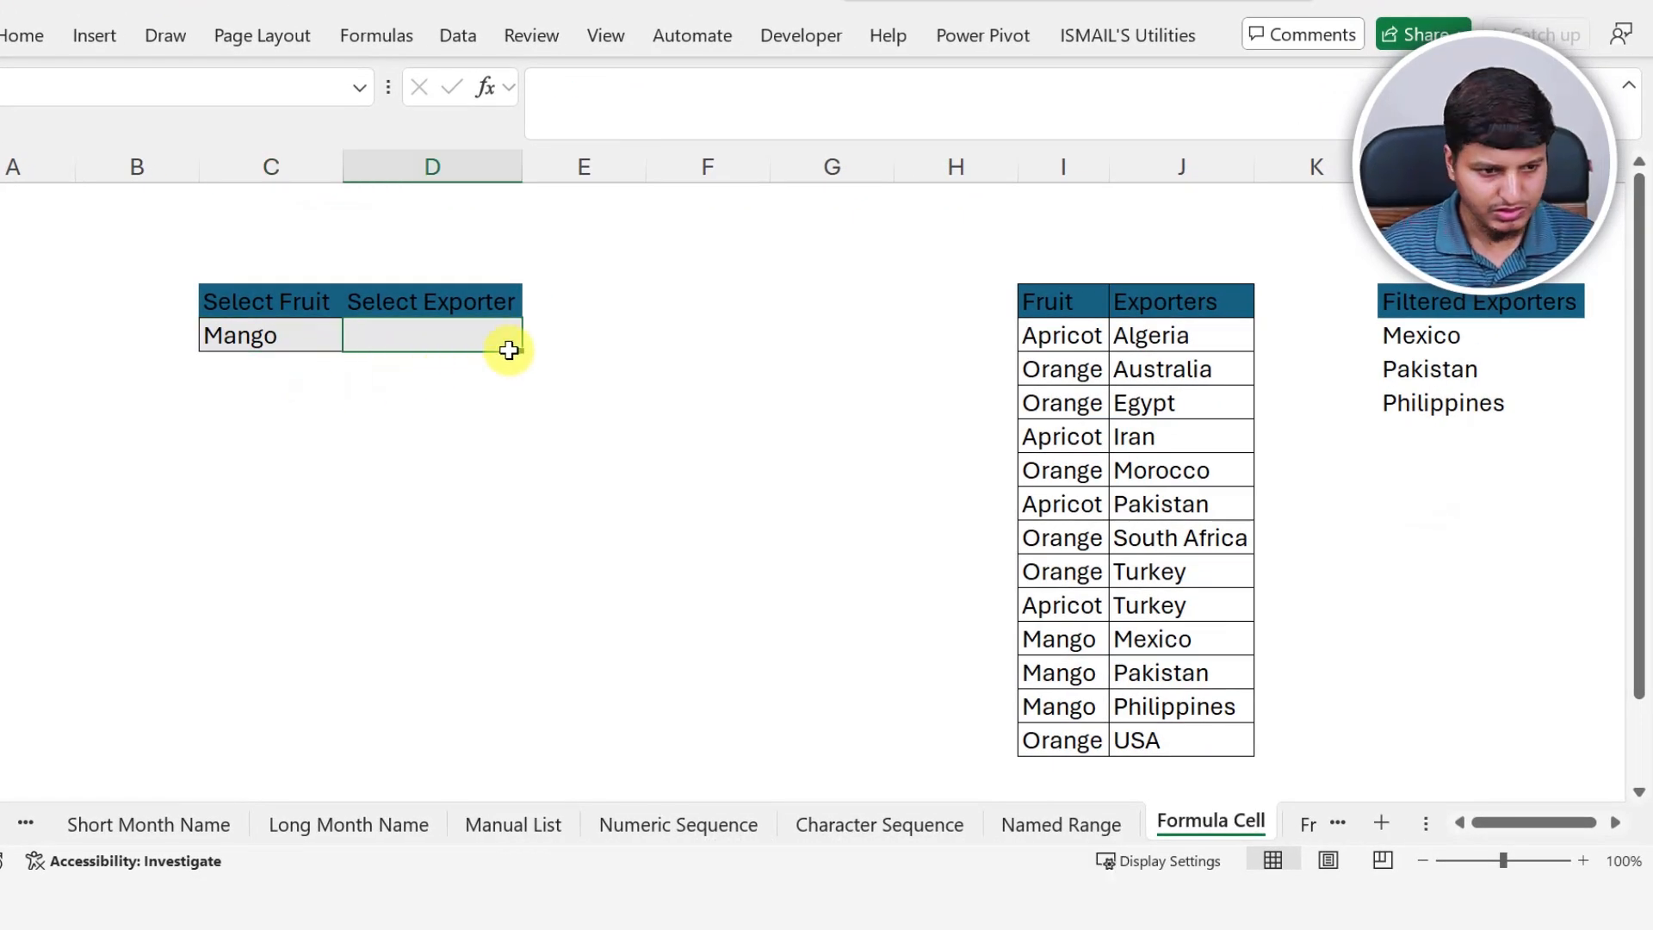
{"action": "key", "text": "ctrl+shift+p"}
{"action": "type", "text": "A"}
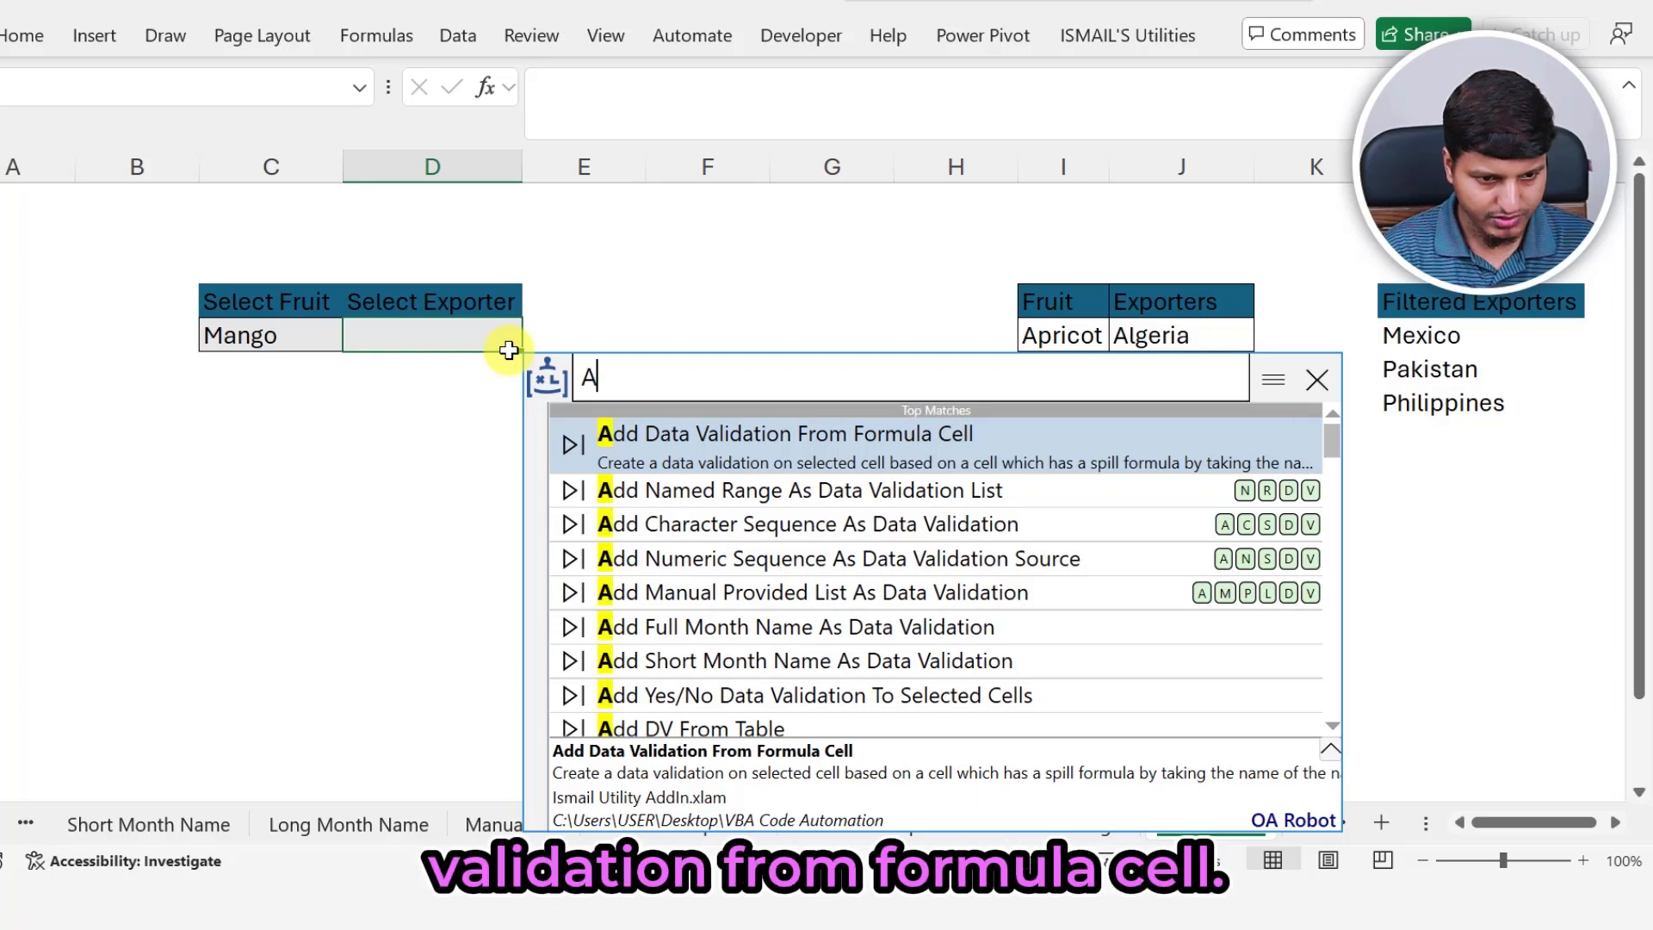
{"action": "type", "text": "VF"}
{"action": "key", "text": "BackSpace"}
{"action": "type", "text": "VFF"}
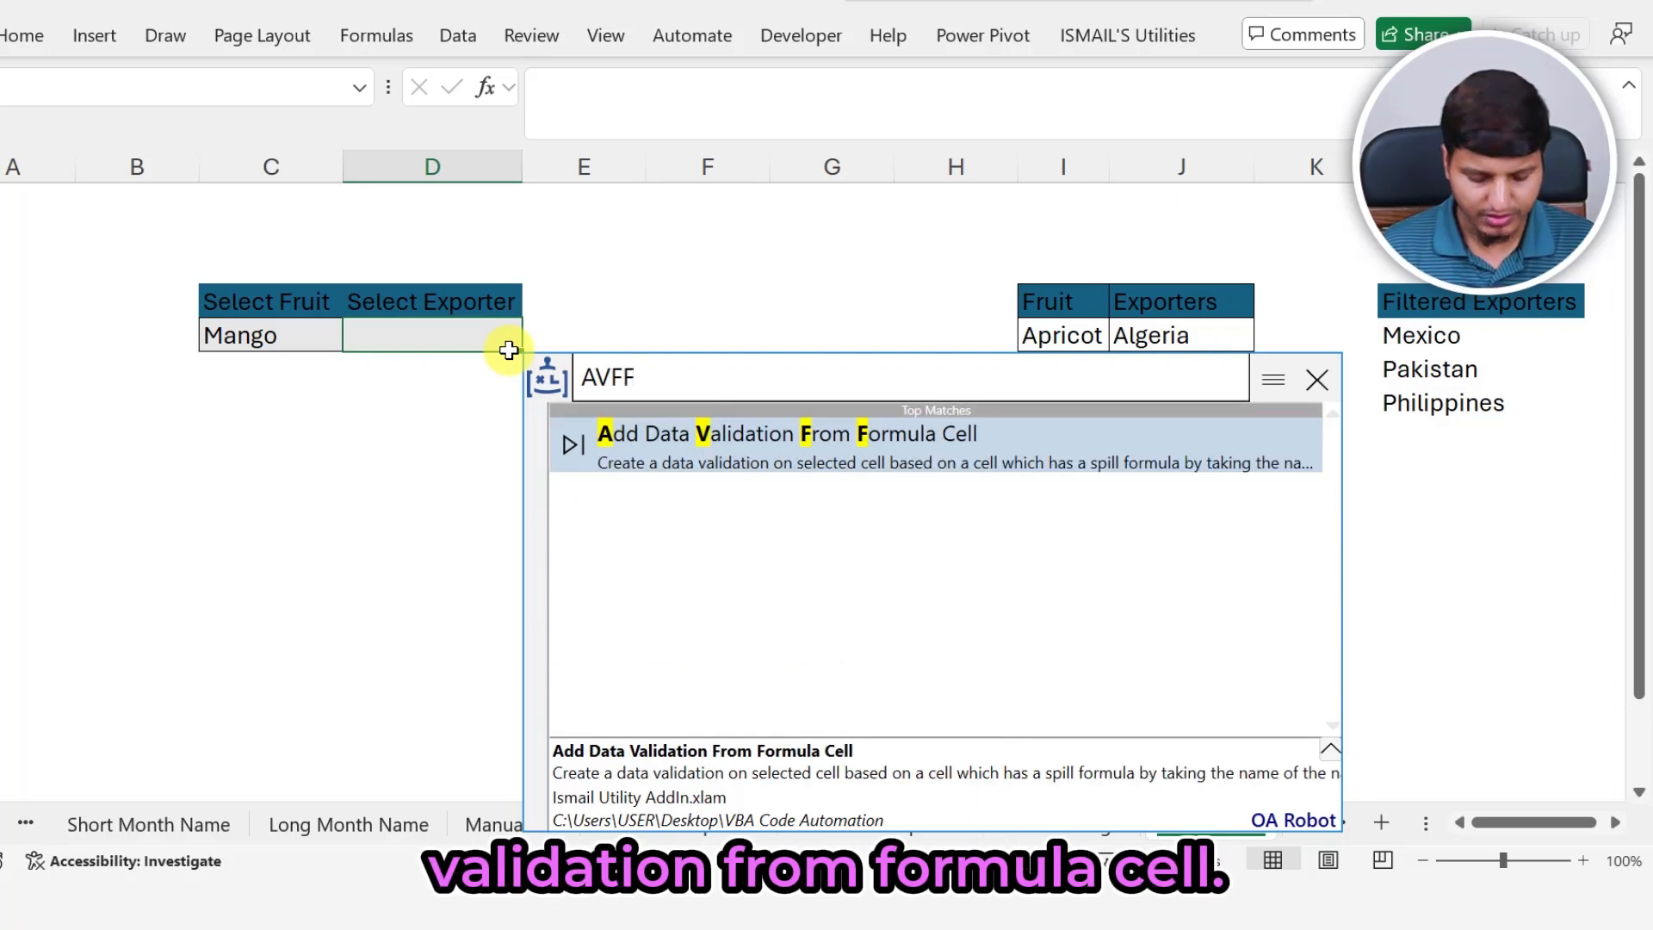
{"action": "key", "text": "Return"}
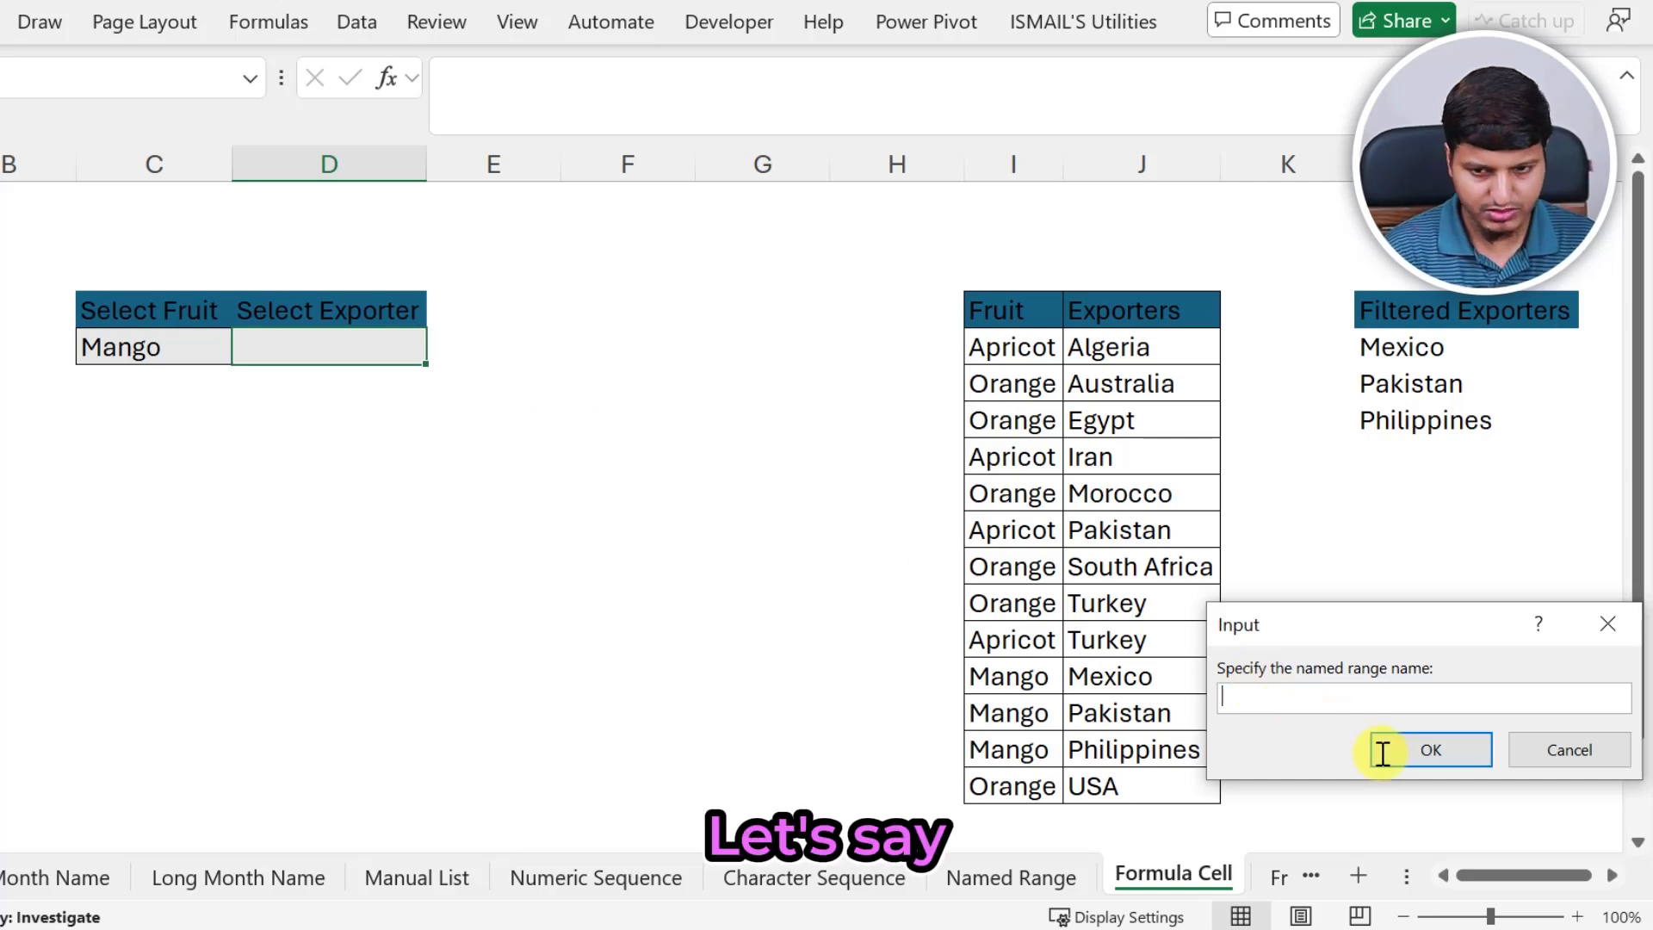
{"action": "type", "text": "Vali"}
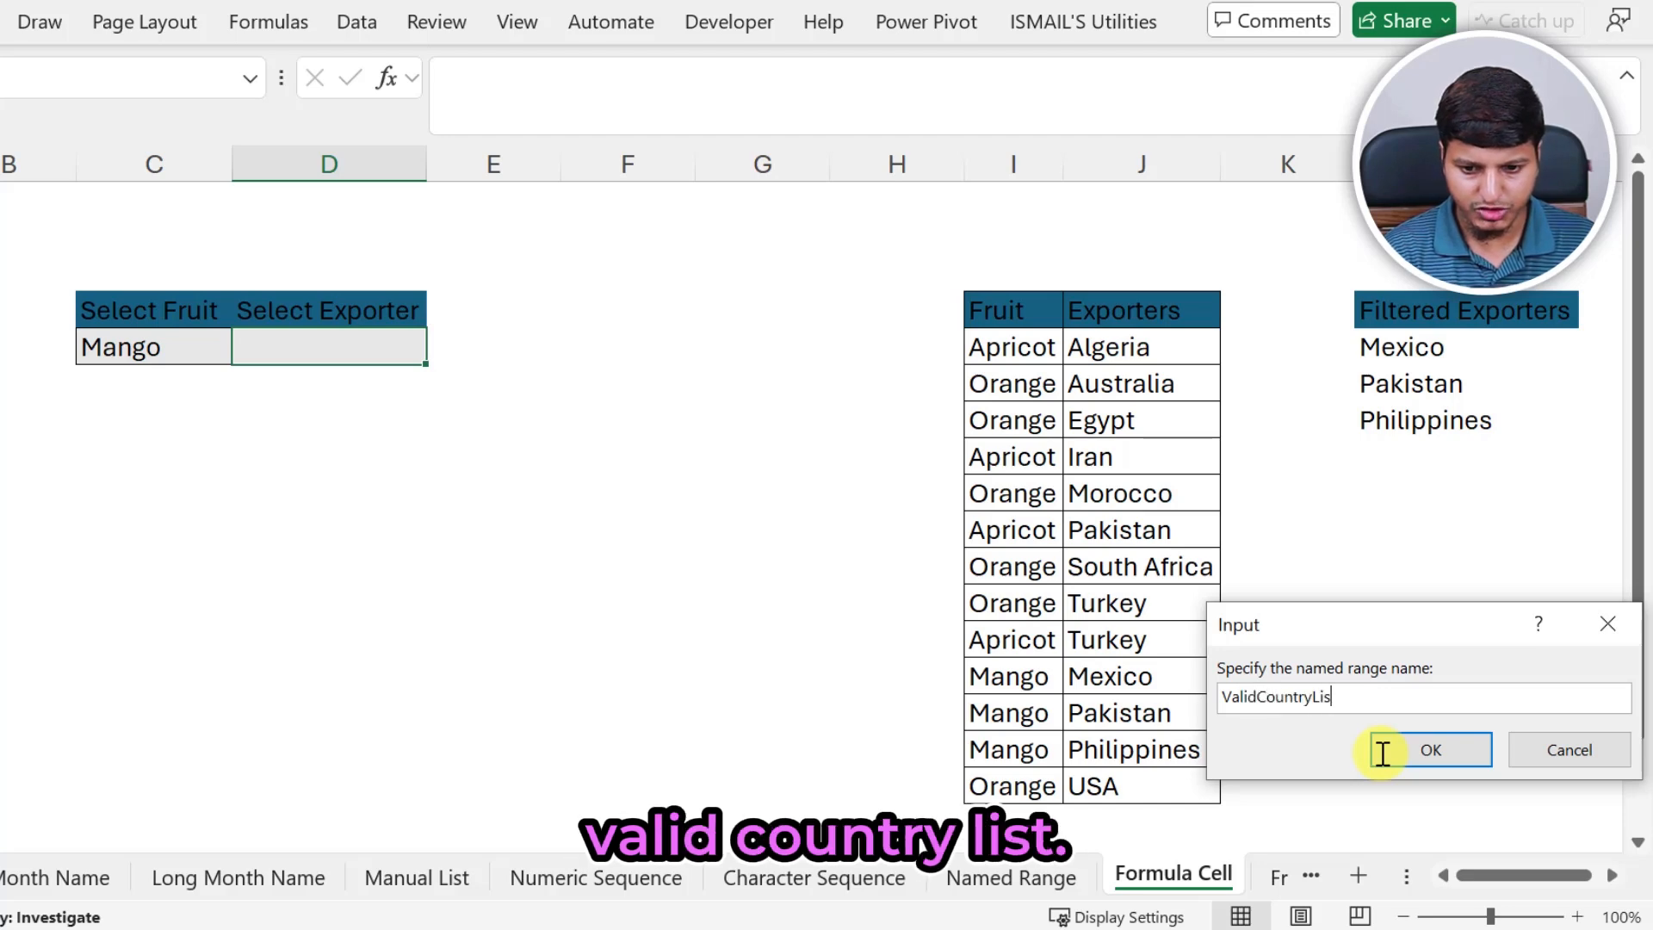
{"action": "type", "text": "dCountryLis"}
{"action": "left_click", "coordinate": [1381, 753]}
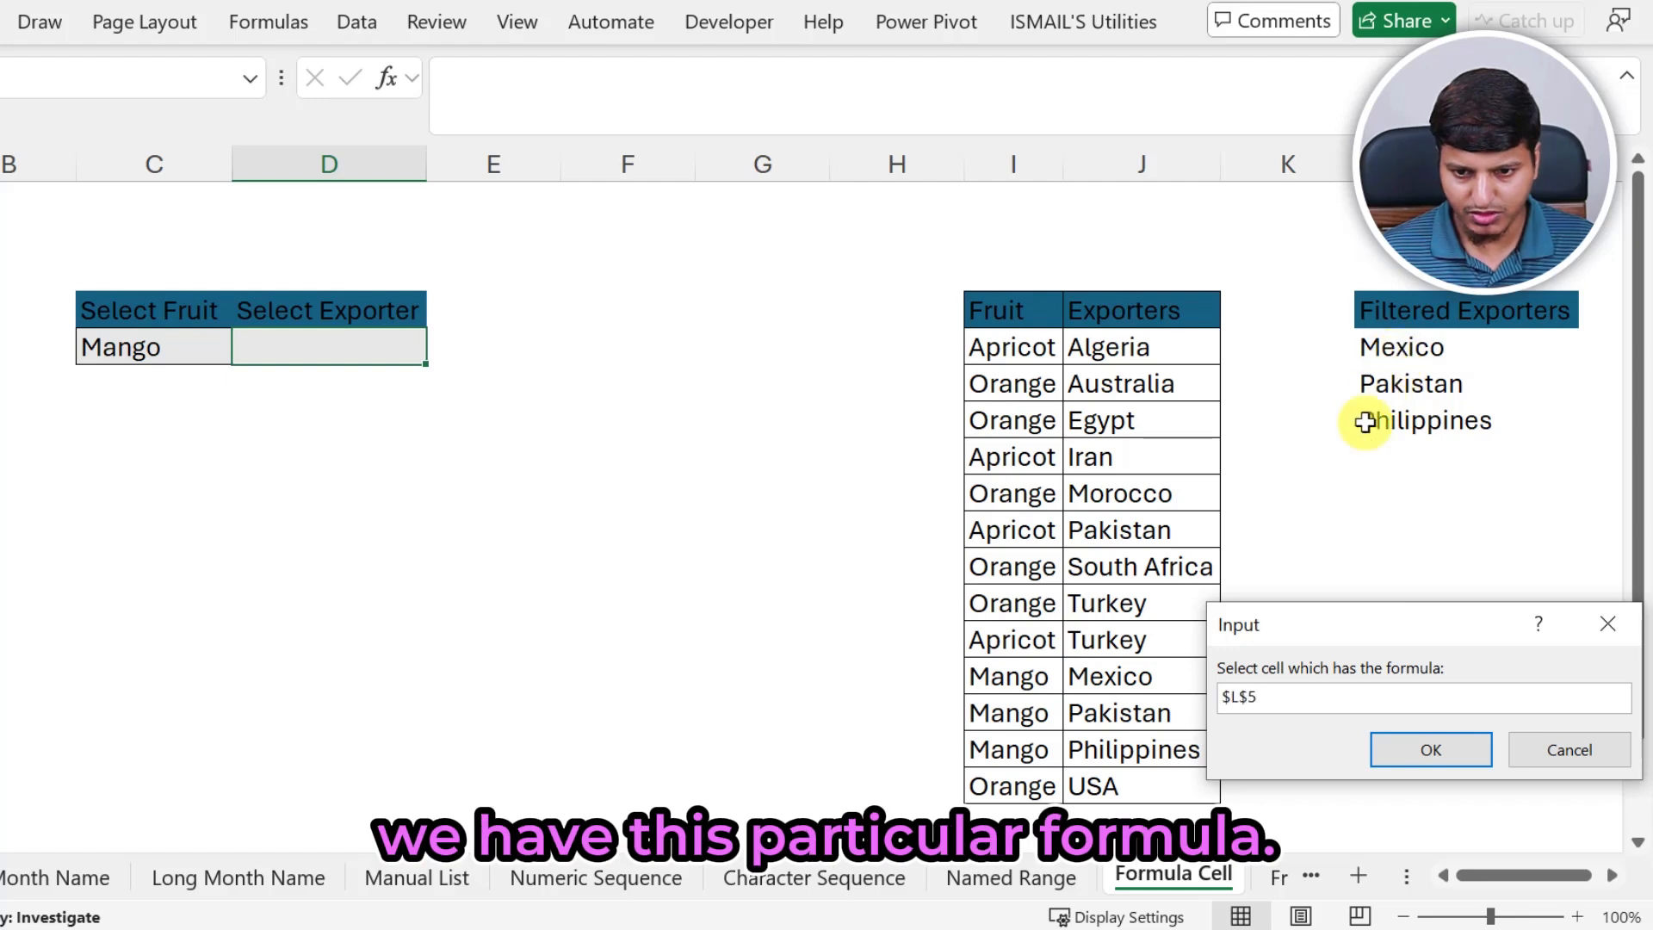
{"action": "left_click", "coordinate": [1431, 752]}
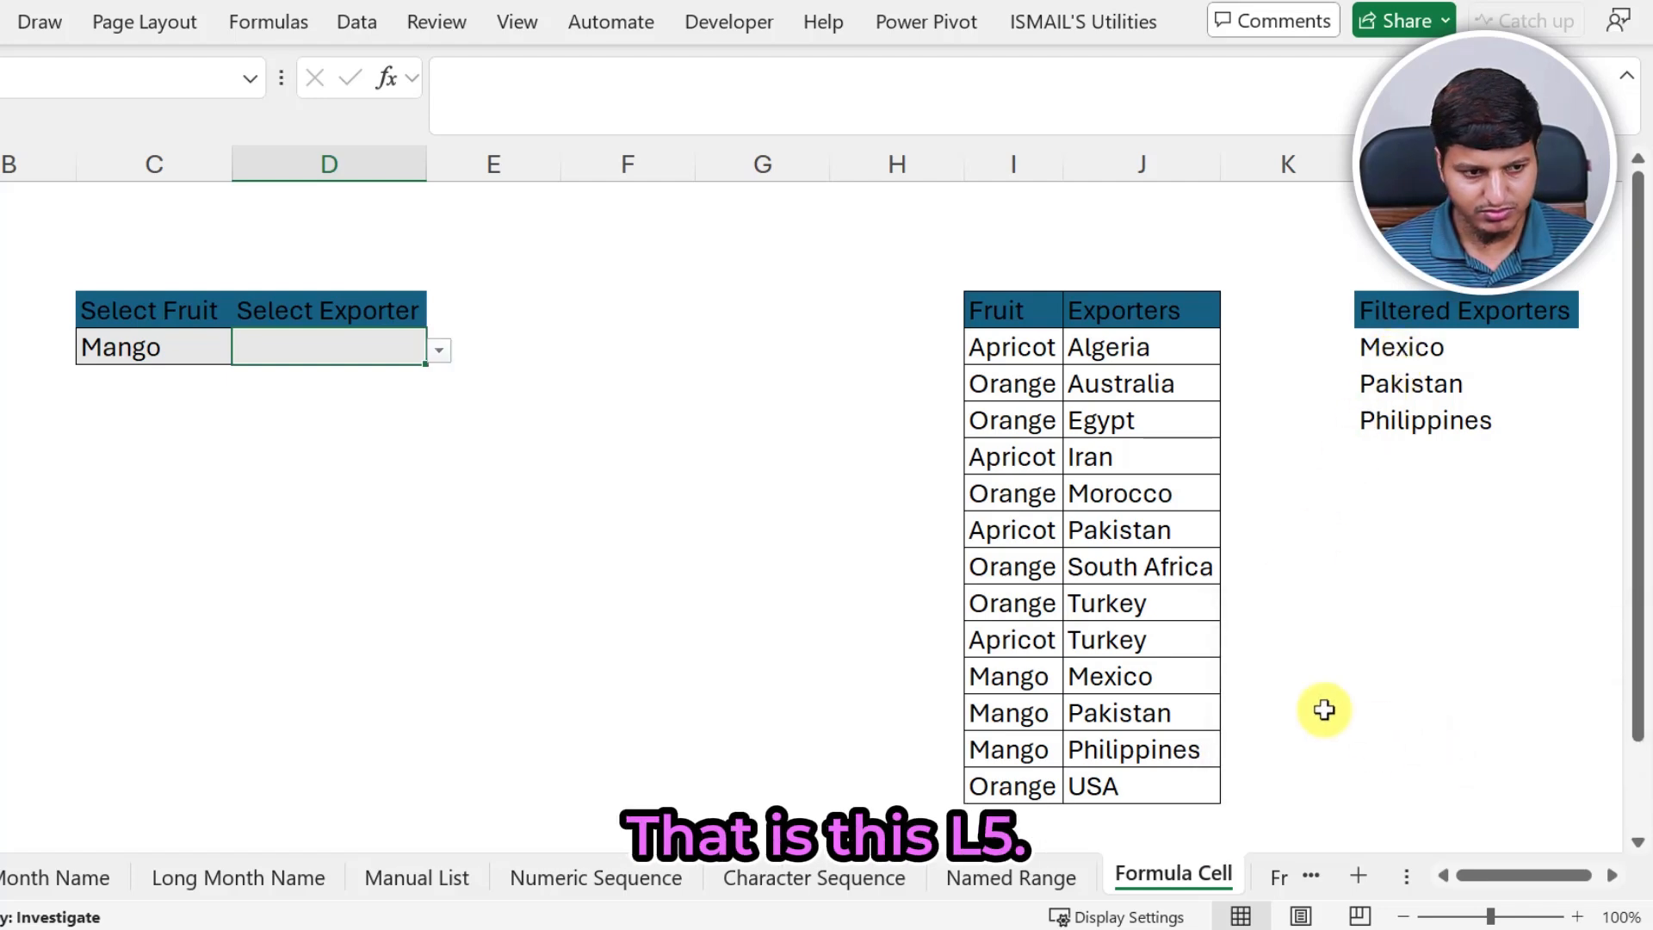
Check the Select Exporter drop-down list, change Select Fruit to Orange, and check the exporter list again.
{"action": "left_click", "coordinate": [437, 340]}
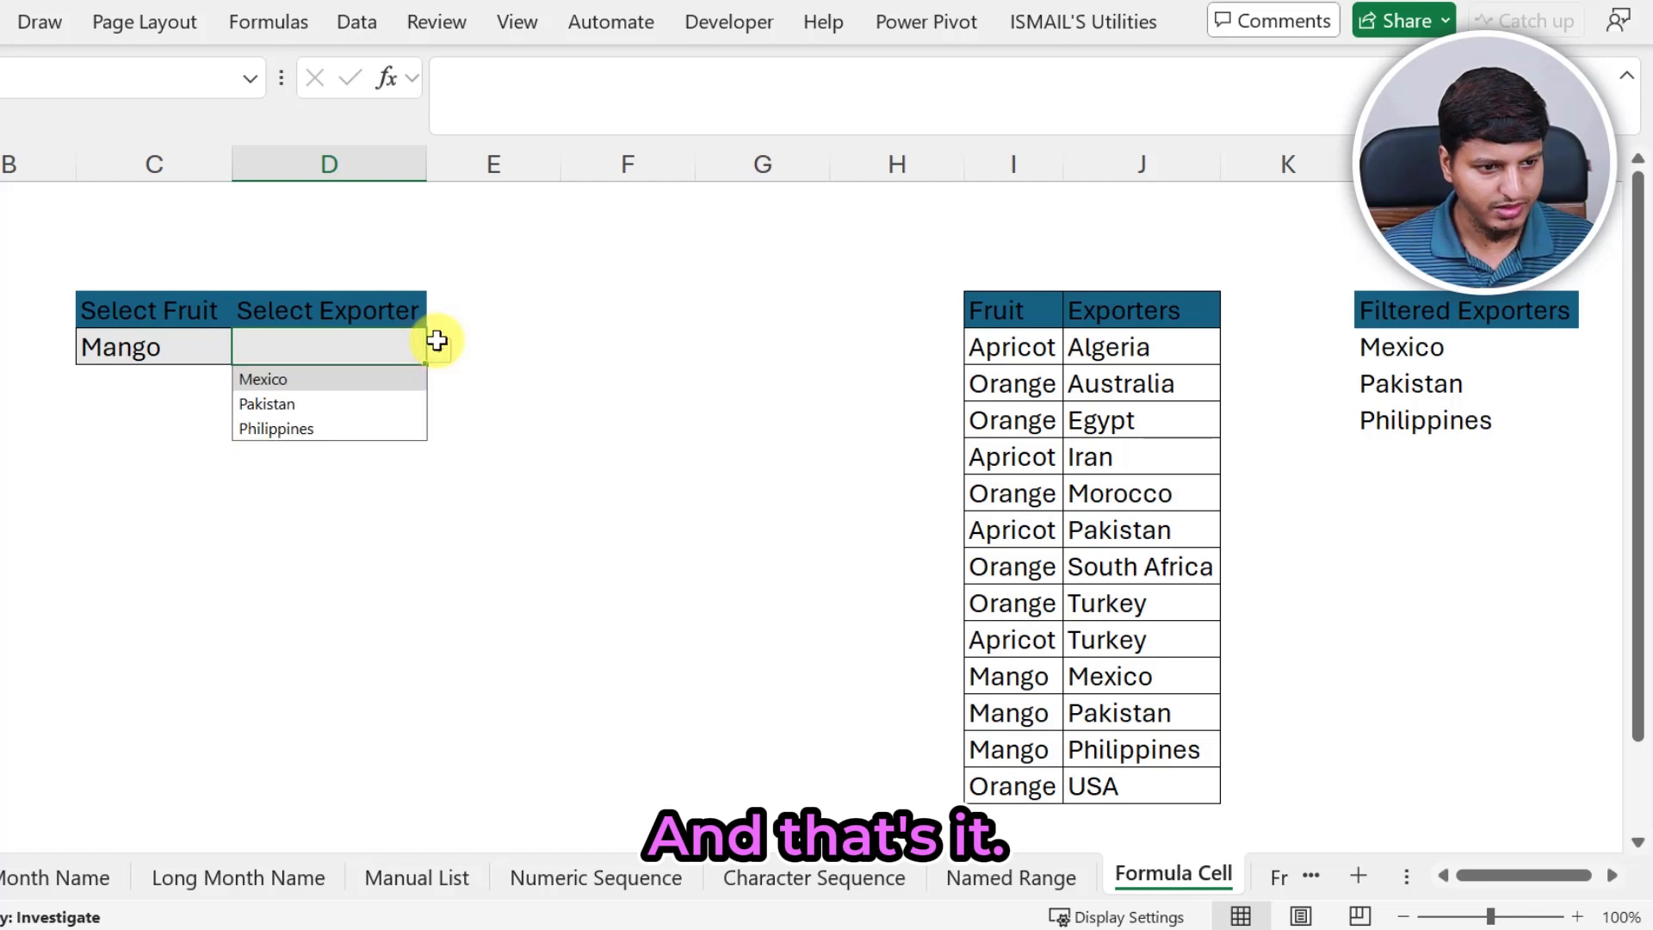
{"action": "left_click", "coordinate": [139, 348]}
{"action": "left_click", "coordinate": [245, 353]}
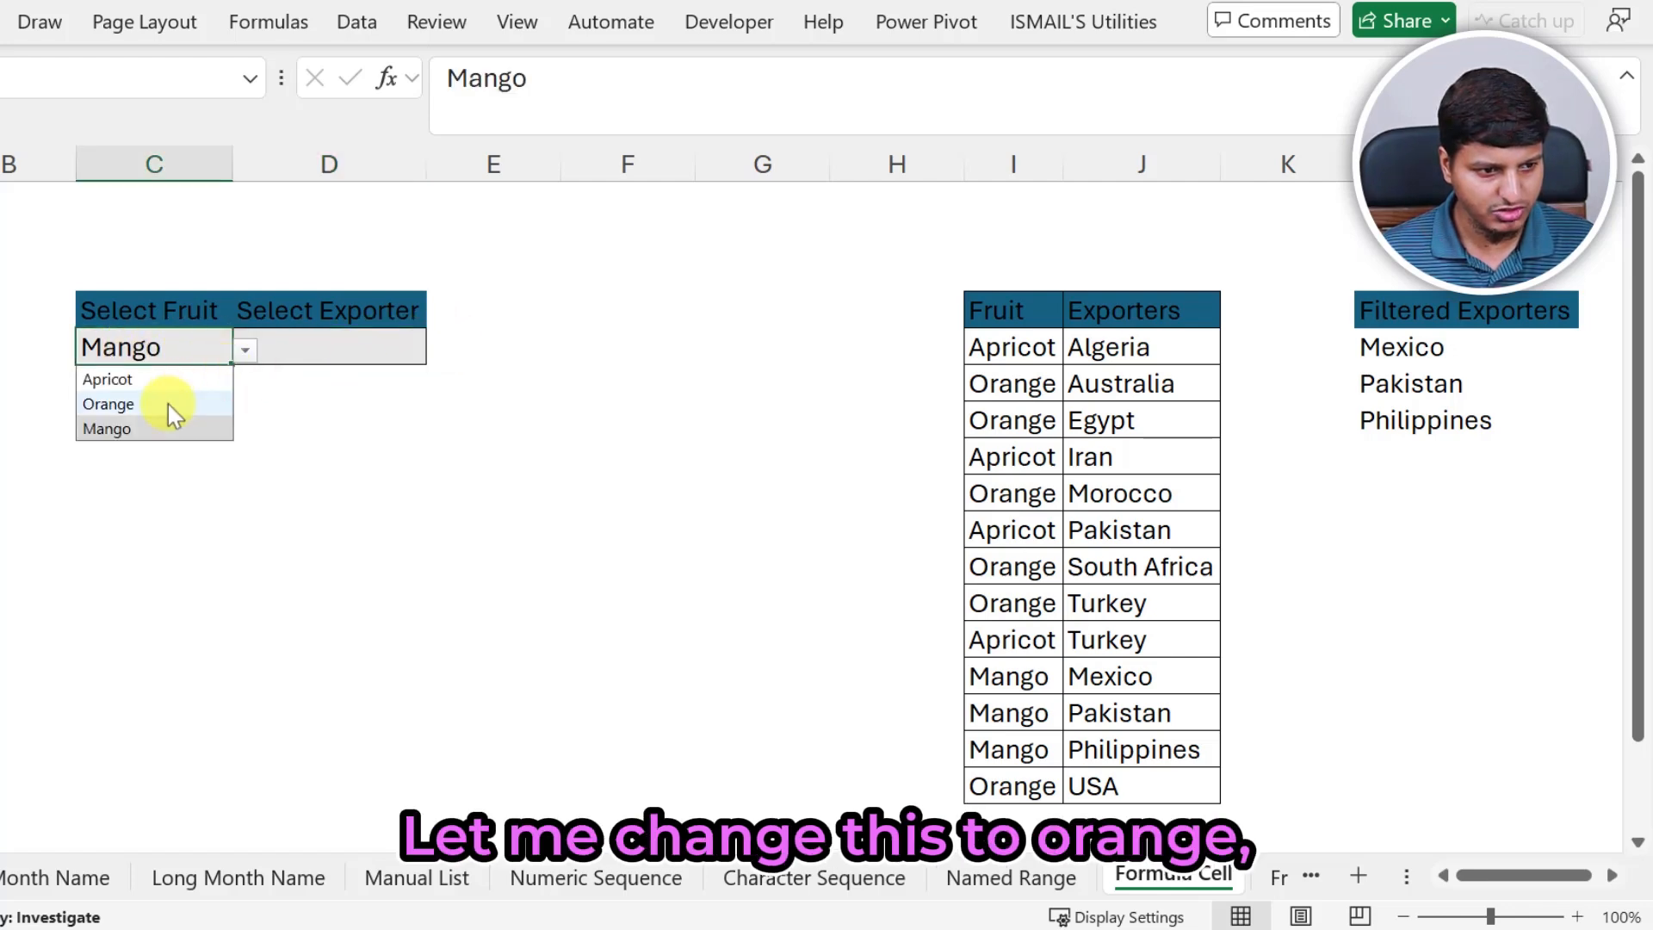
{"action": "left_click", "coordinate": [168, 403]}
{"action": "left_click", "coordinate": [410, 347]}
{"action": "left_click", "coordinate": [437, 350]}
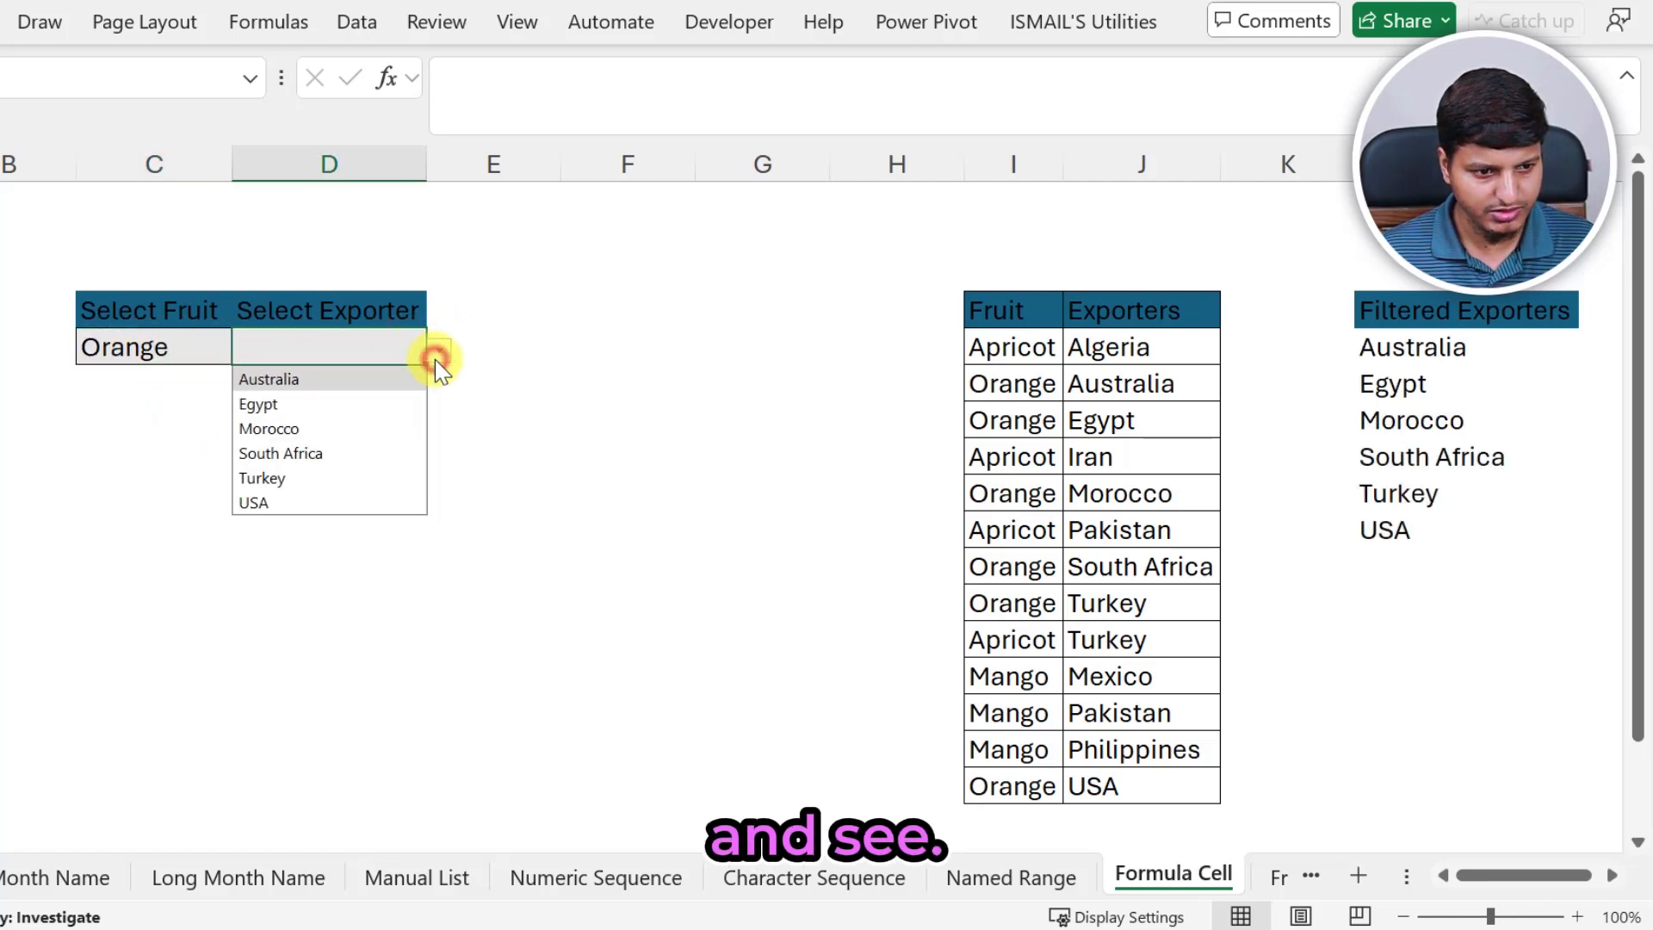
{"action": "left_click", "coordinate": [621, 419]}
On the From Table sheet, run Add DV From Table on C5:C16, using ChatModelsTable and the Chat Models header cell K4 as column name.
{"action": "left_click", "coordinate": [1150, 869]}
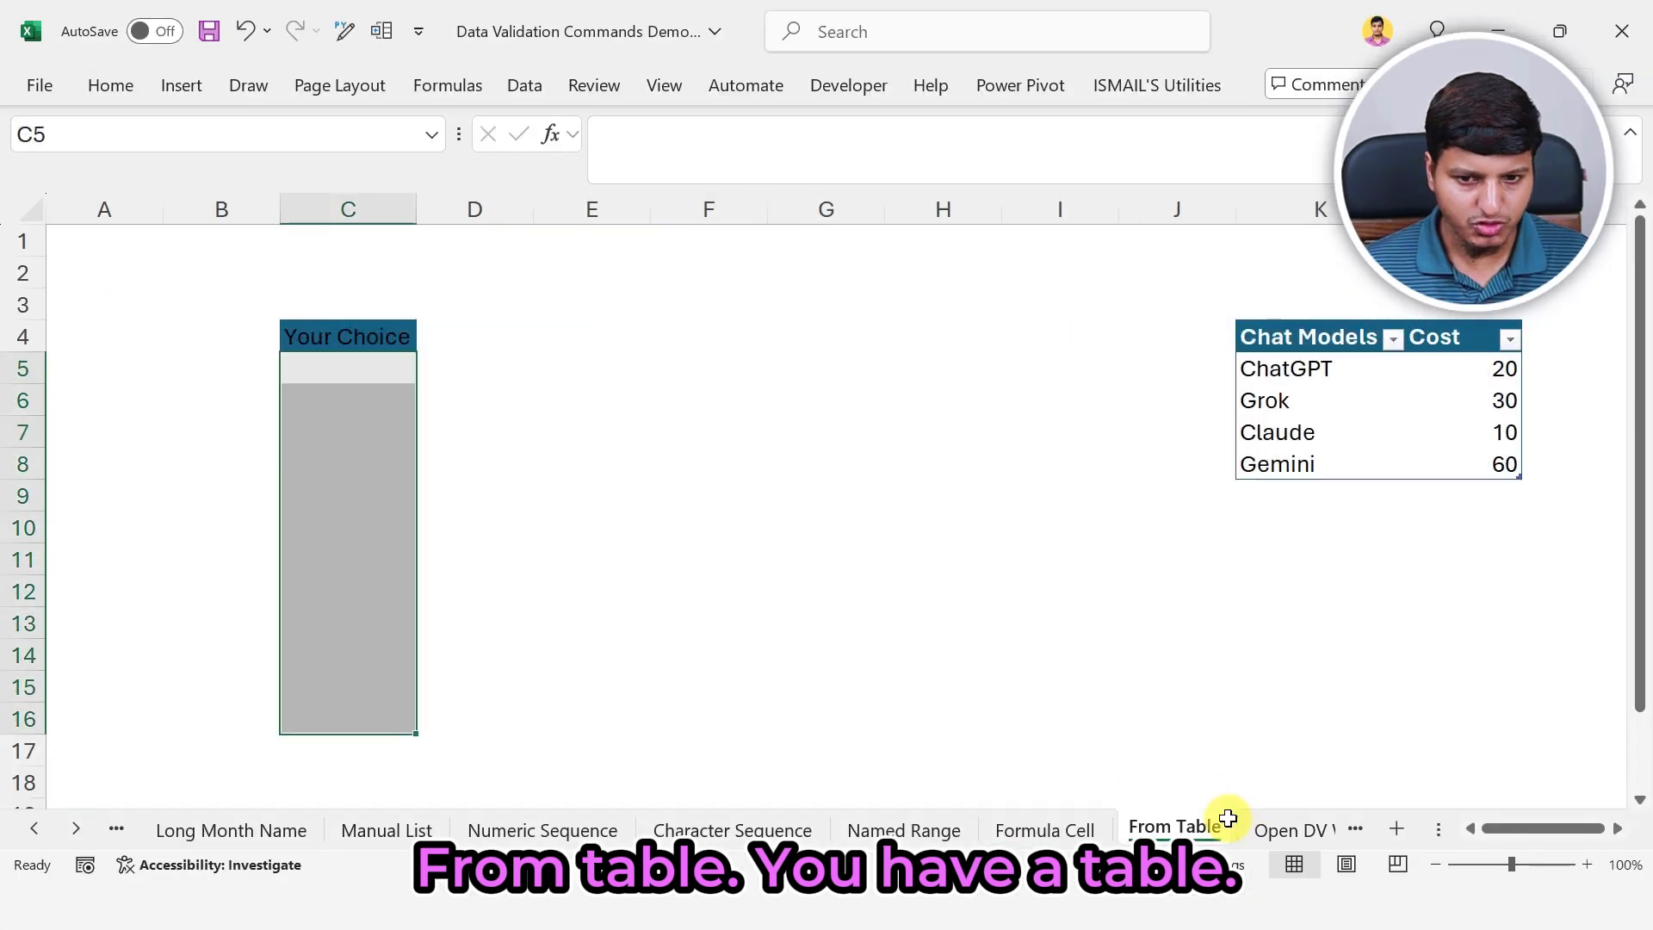
{"action": "left_click_drag", "start_coordinate": [1260, 350], "coordinate": [1336, 465]}
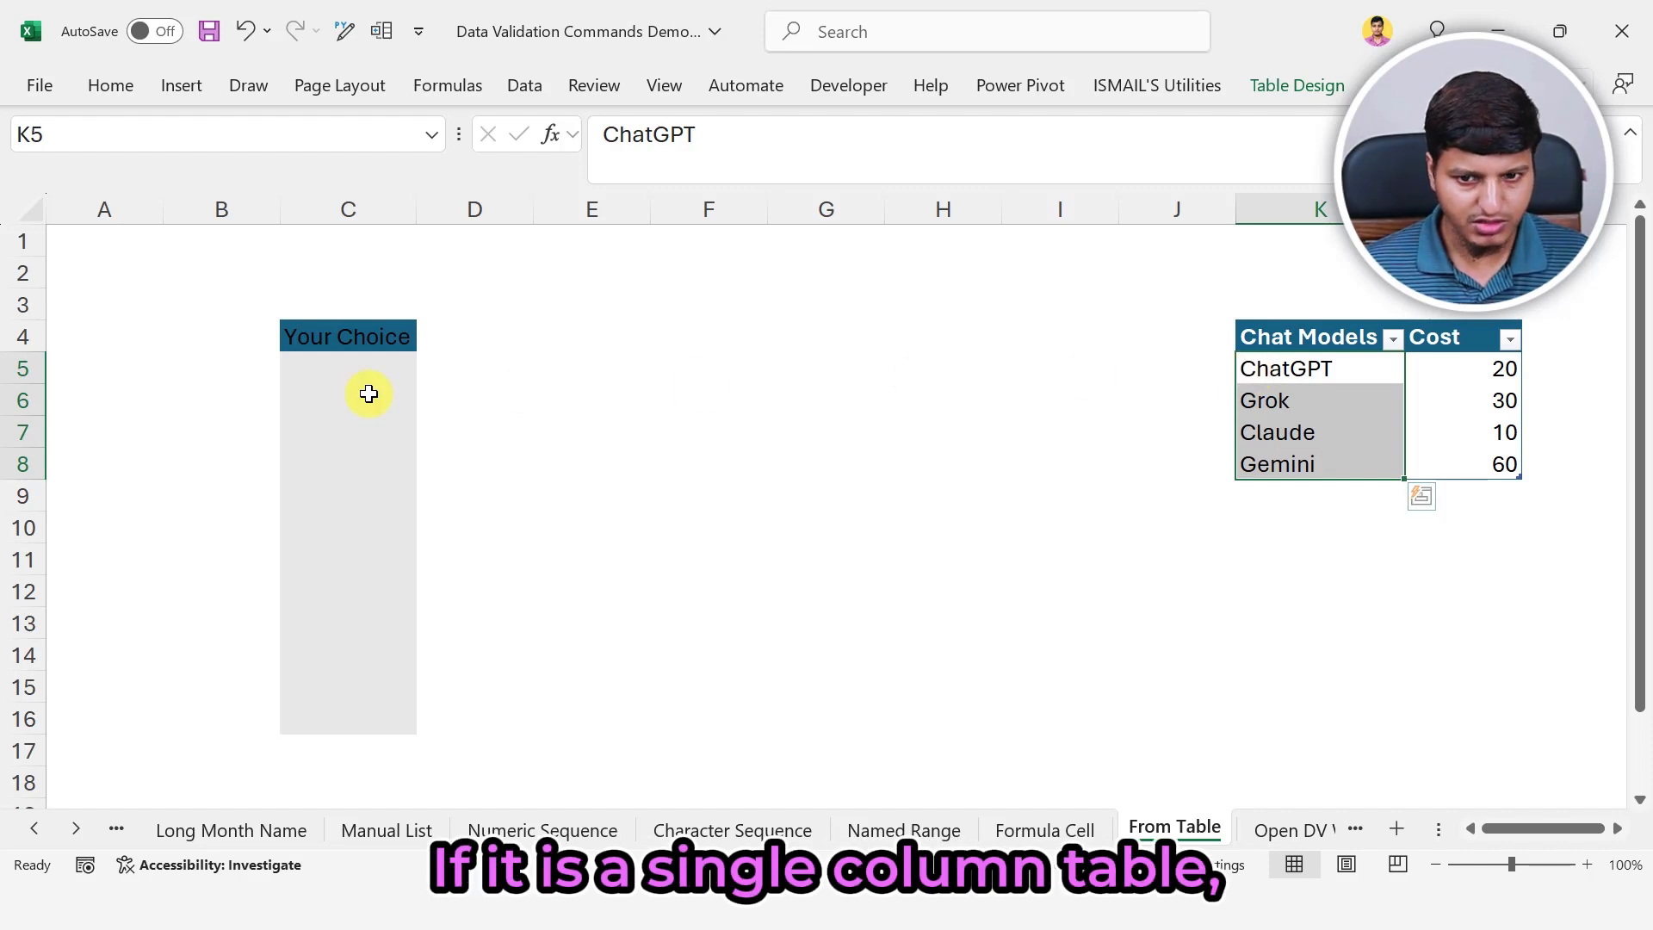
{"action": "left_click_drag", "start_coordinate": [371, 362], "coordinate": [310, 721]}
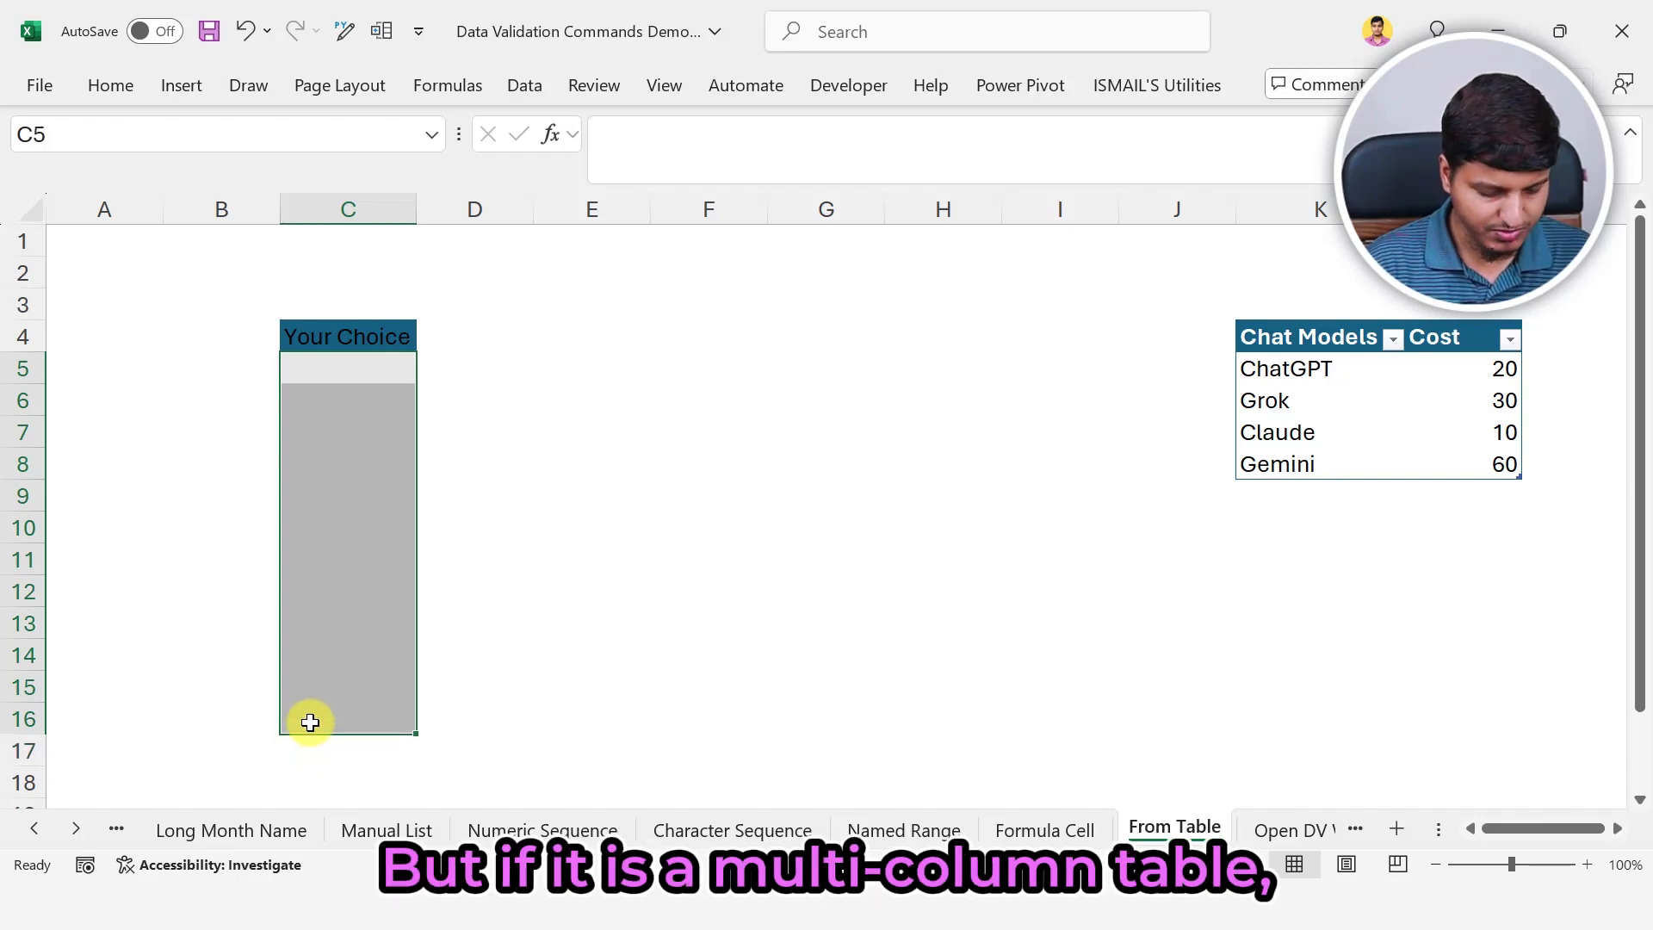
{"action": "key", "text": "ctrl+shift+p"}
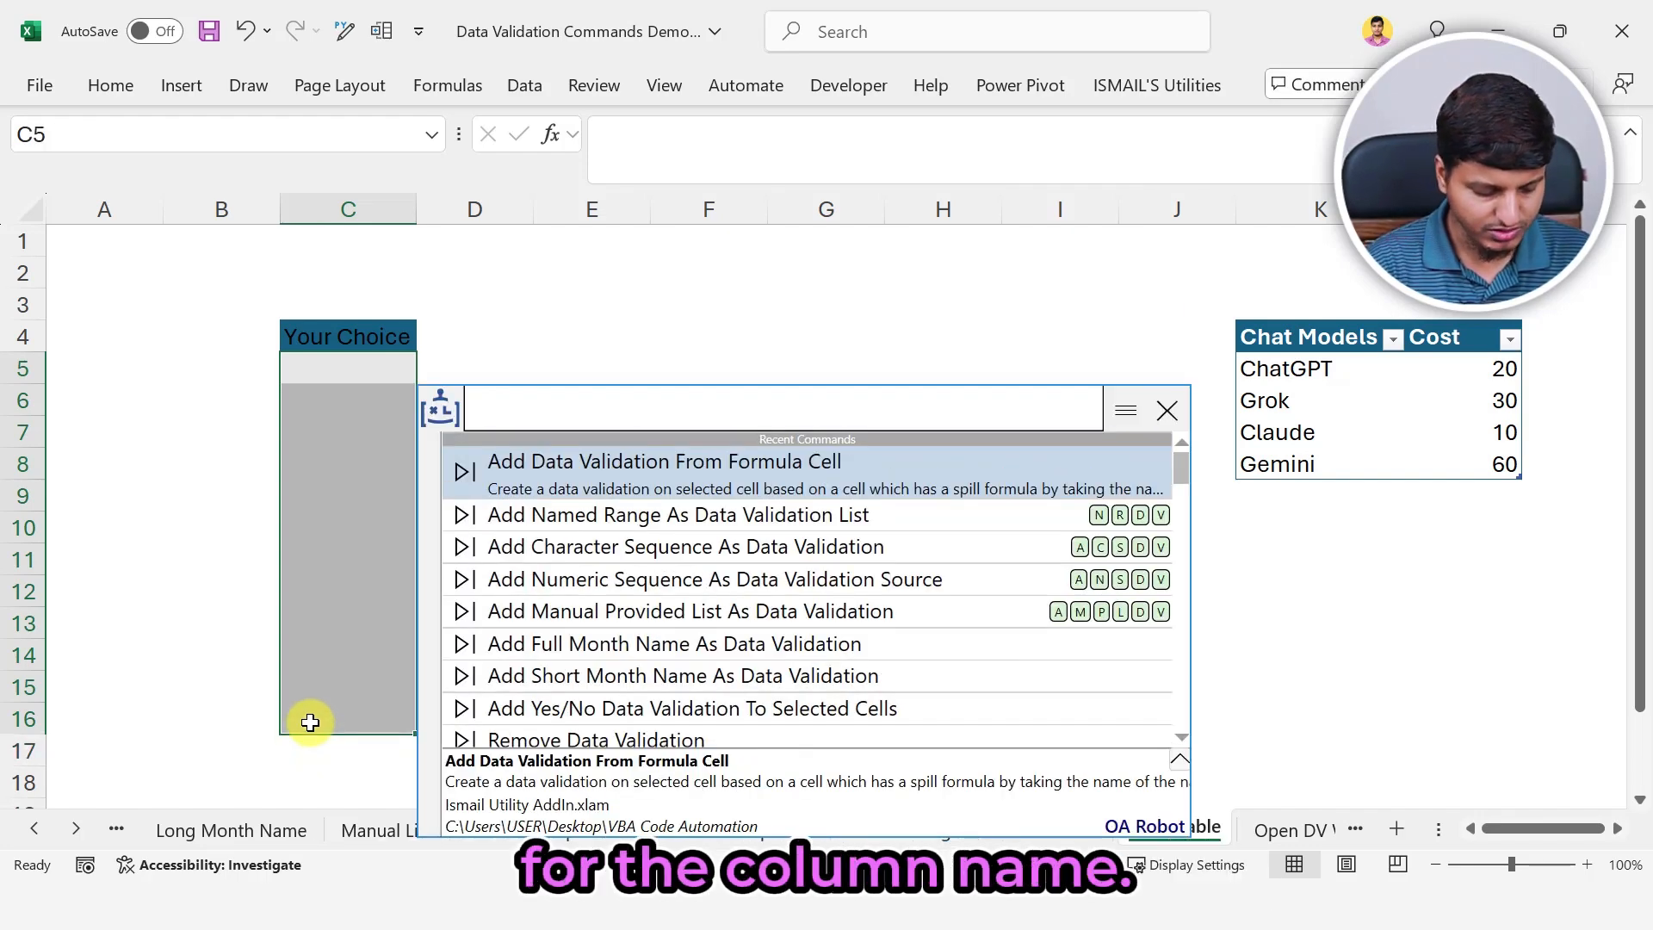
{"action": "type", "text": "ad"}
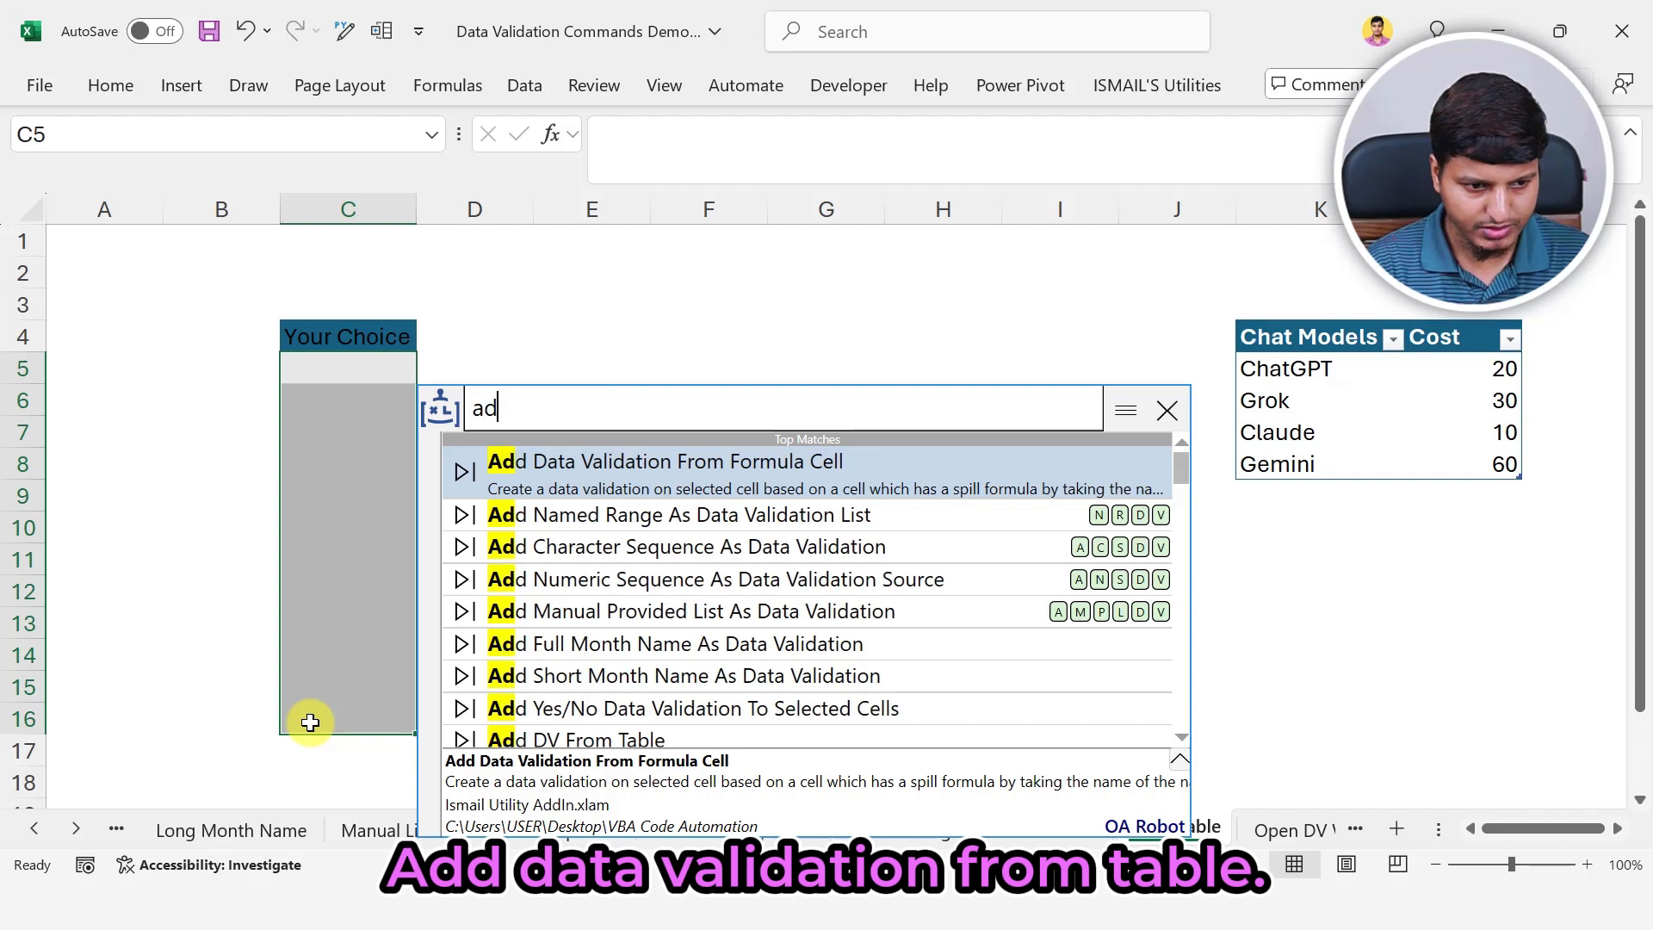
{"action": "type", "text": "ft"}
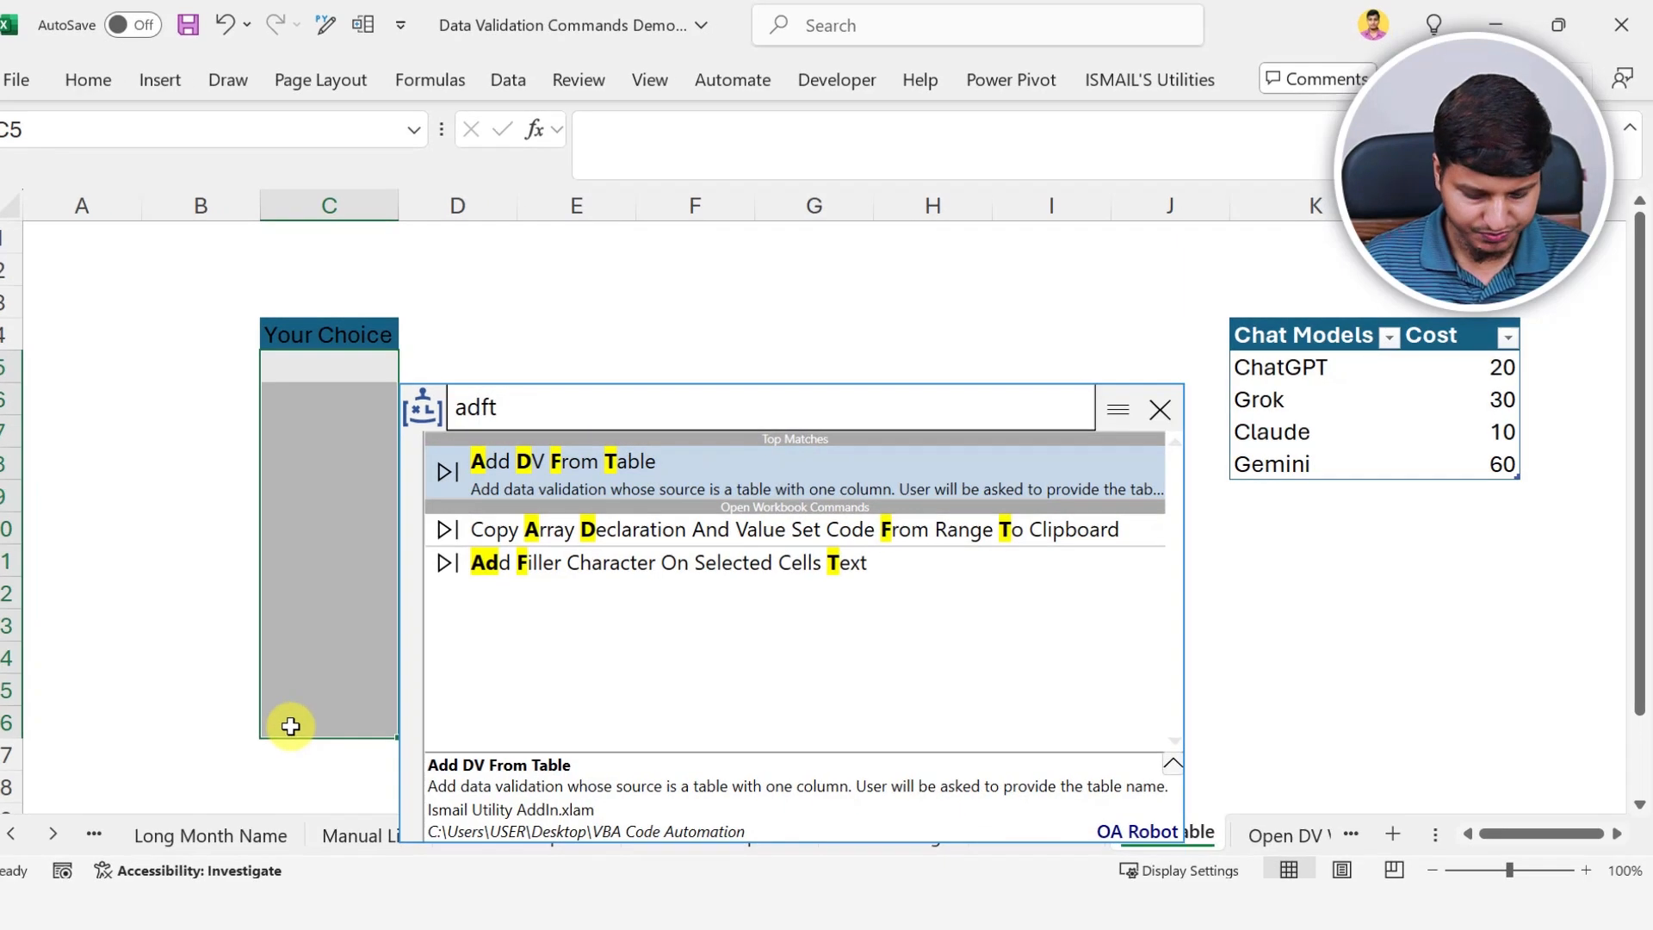
{"action": "key", "text": "Return"}
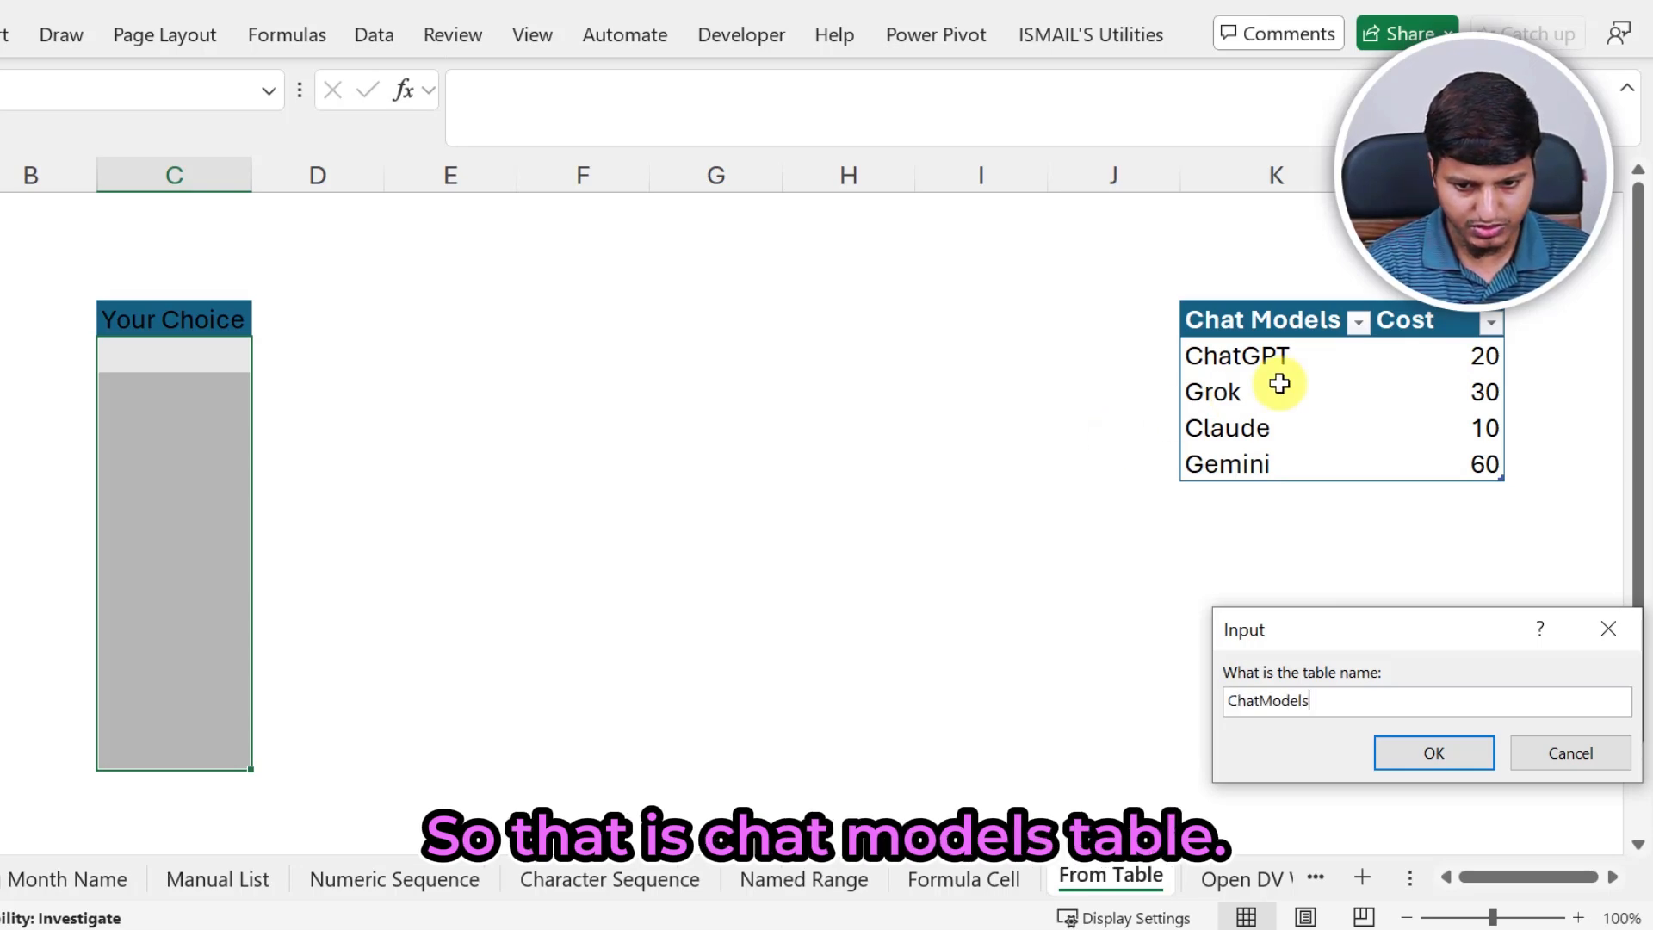
{"action": "type", "text": "ChatModelsTable"}
{"action": "key", "text": "Return"}
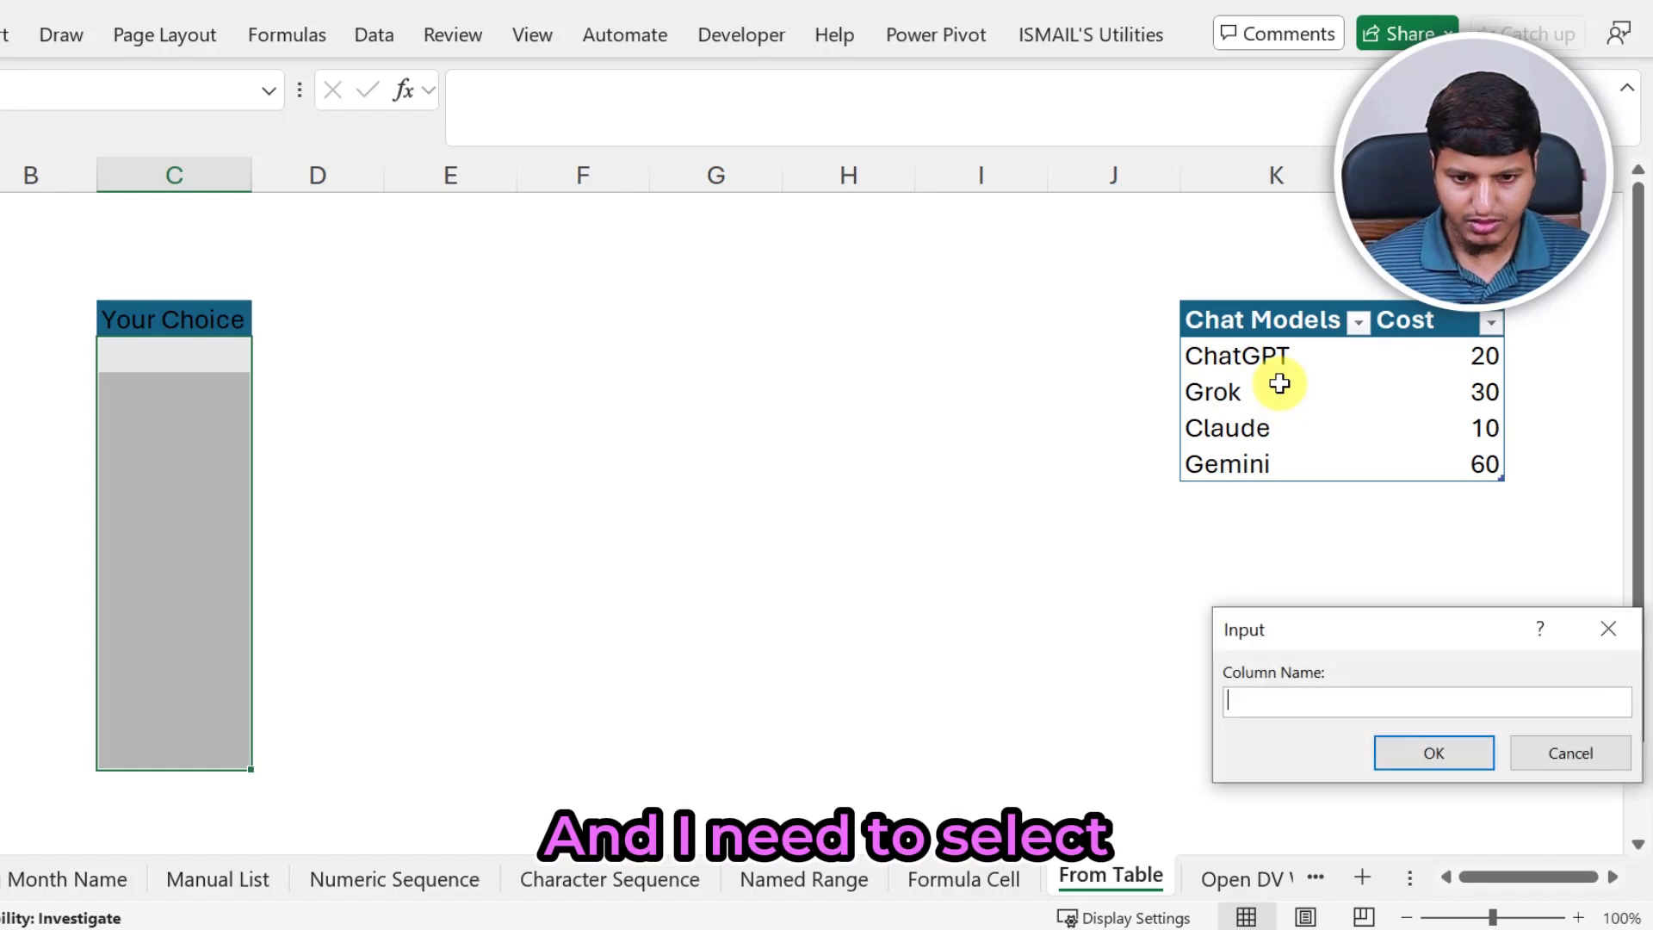
{"action": "left_click", "coordinate": [1298, 321]}
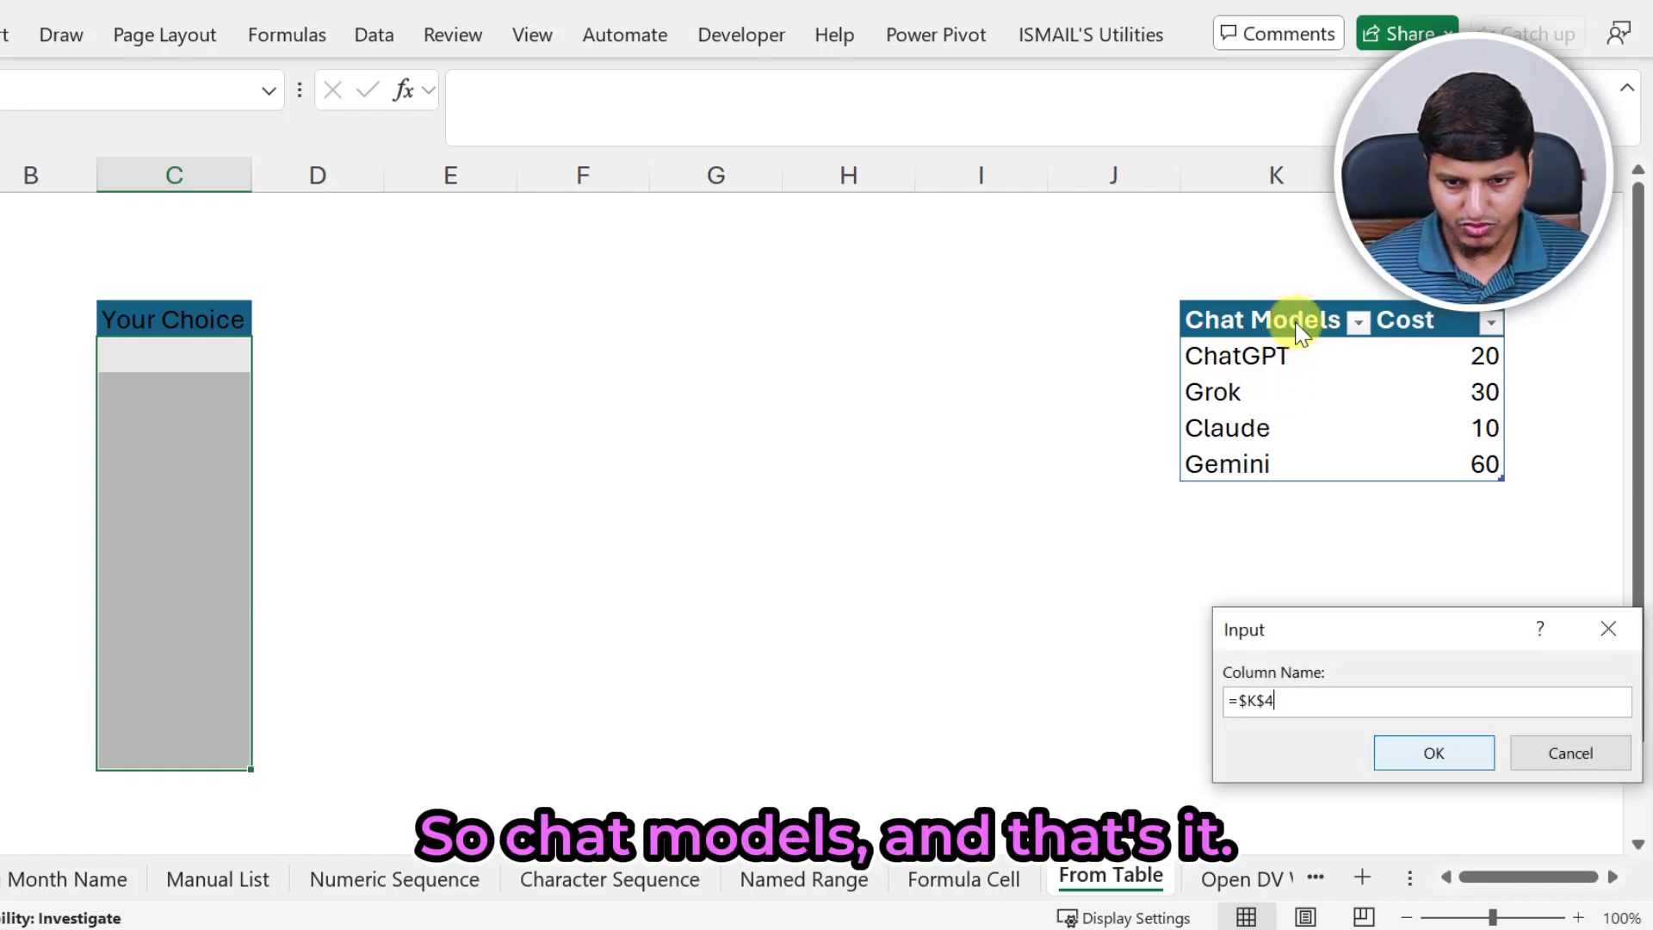
{"action": "left_click", "coordinate": [1420, 755]}
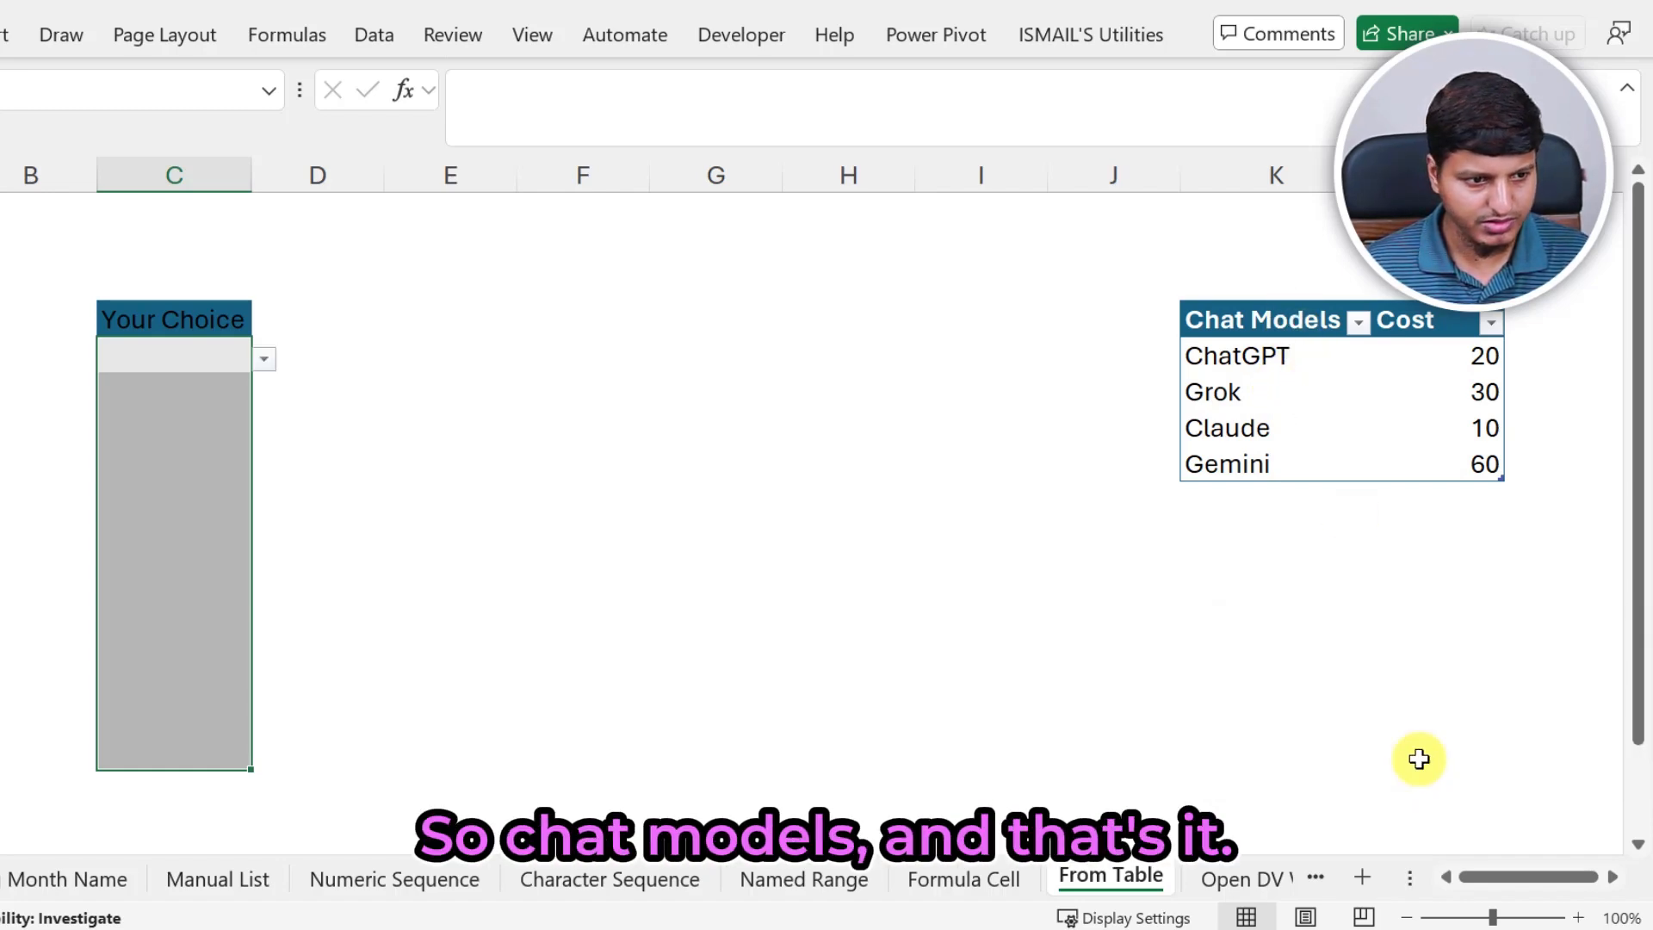
Check the Your Choice drop-down list and look up the source table's name in its table properties.
{"action": "left_click", "coordinate": [264, 359]}
{"action": "key", "text": "Escape"}
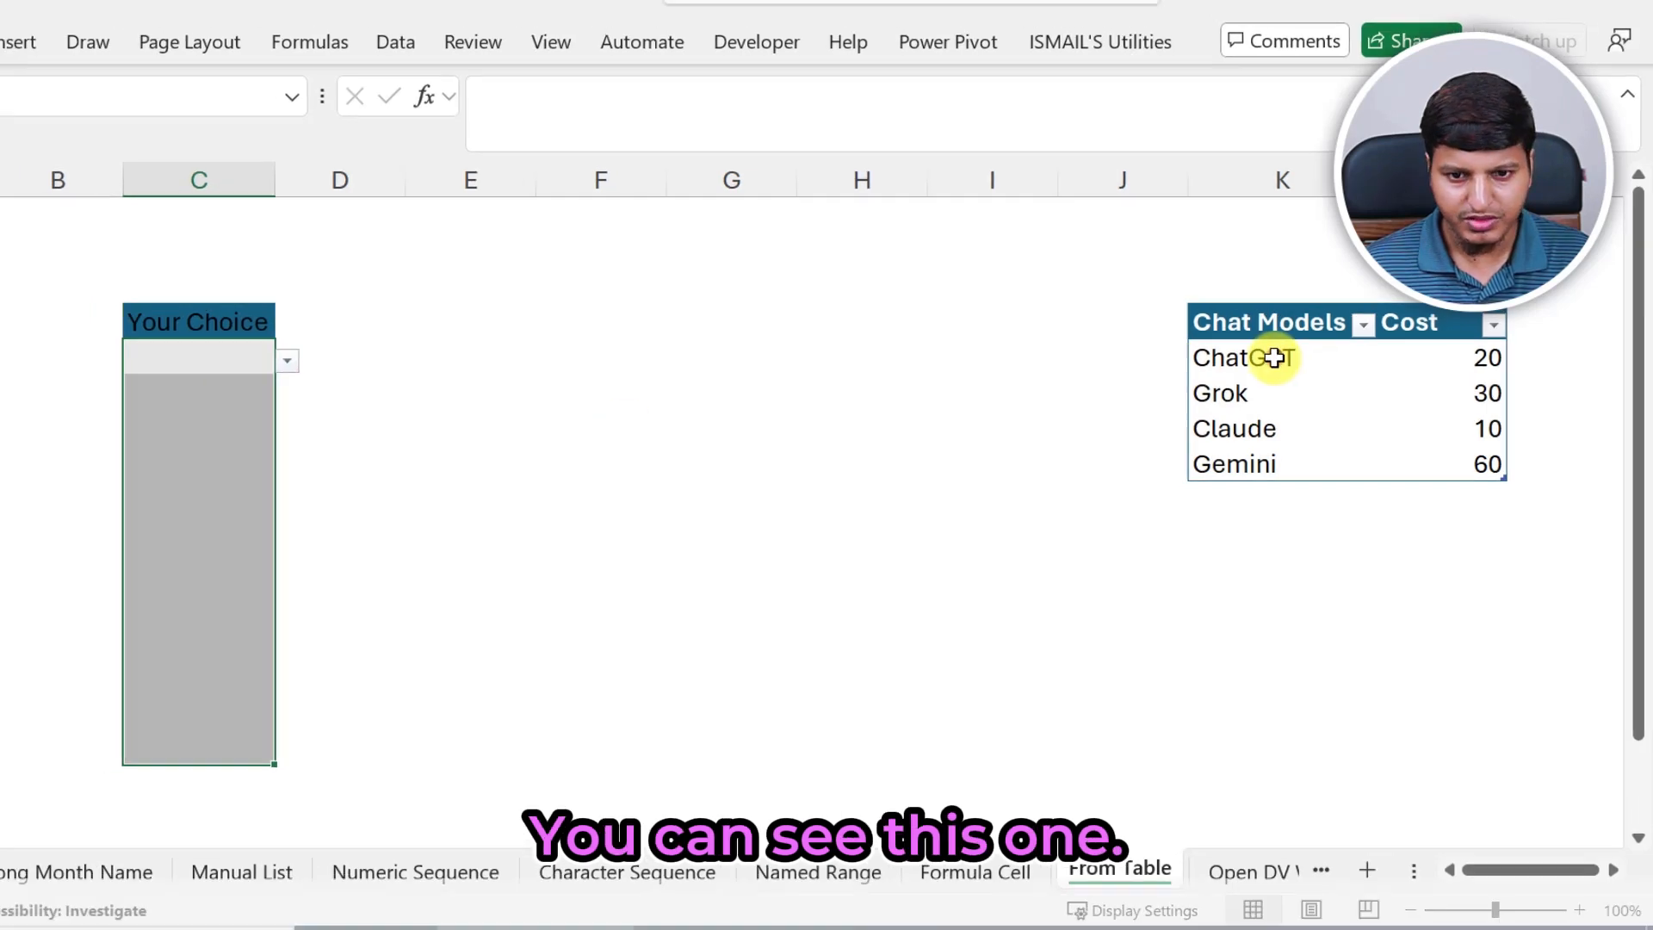
{"action": "left_click", "coordinate": [1274, 358]}
{"action": "left_click", "coordinate": [1246, 49]}
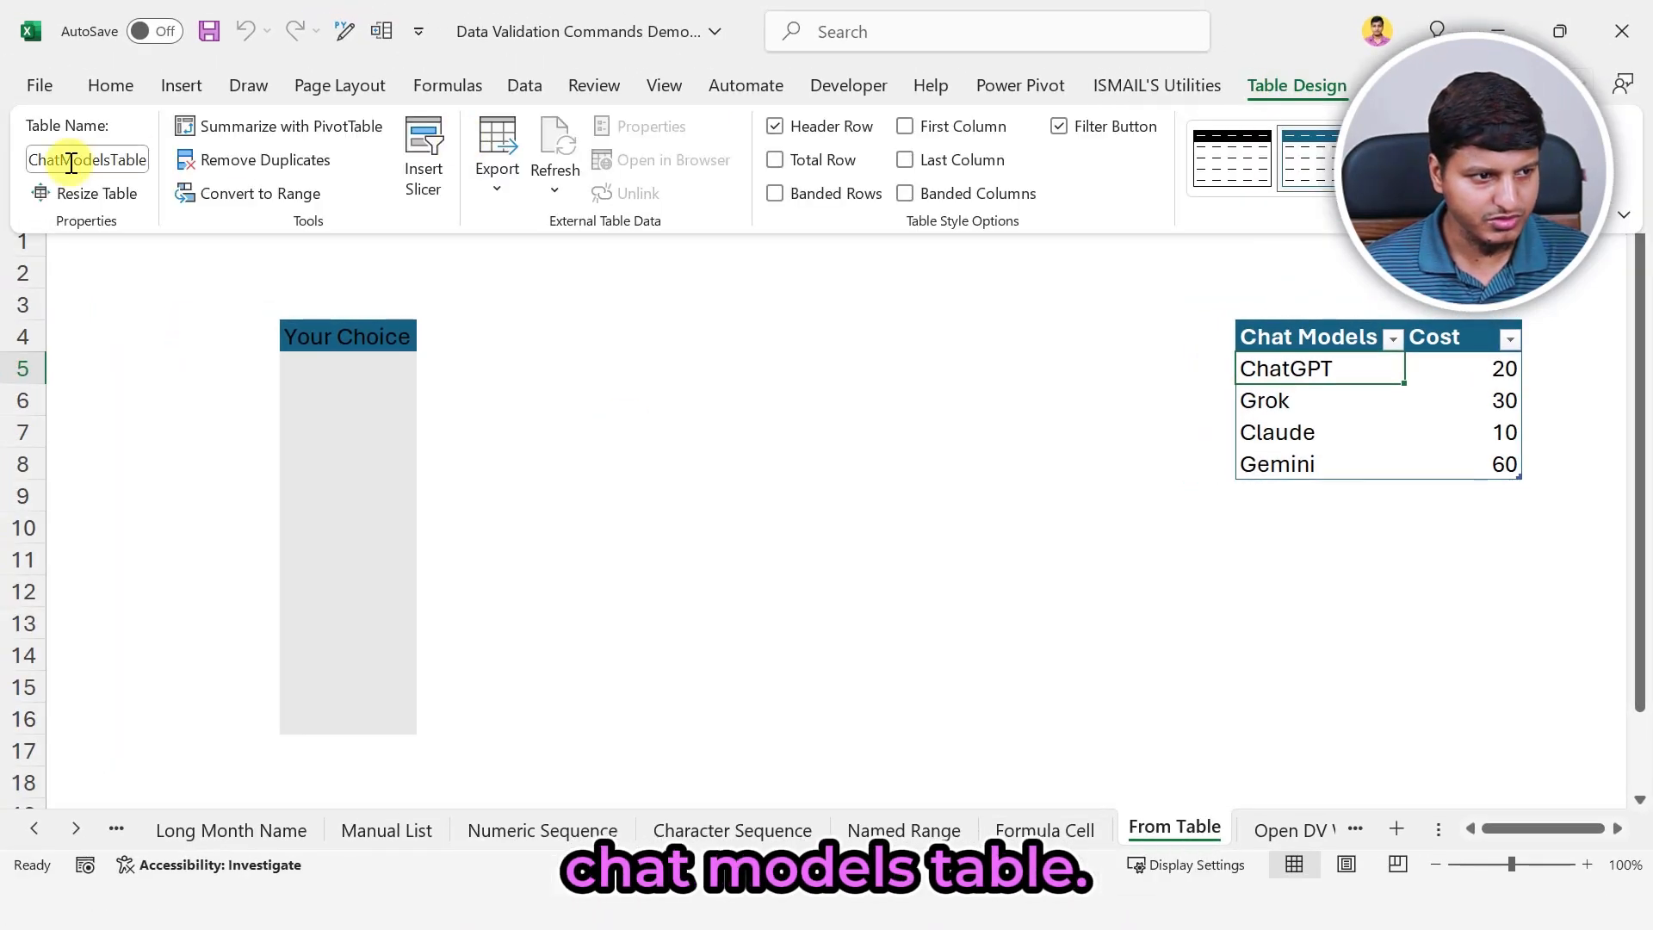
On the Open DV Window sheet, run Open Data Validation Dilogue for C5:C16 and review its input message and error alert settings.
{"action": "key", "text": "ctrl+Page_Down"}
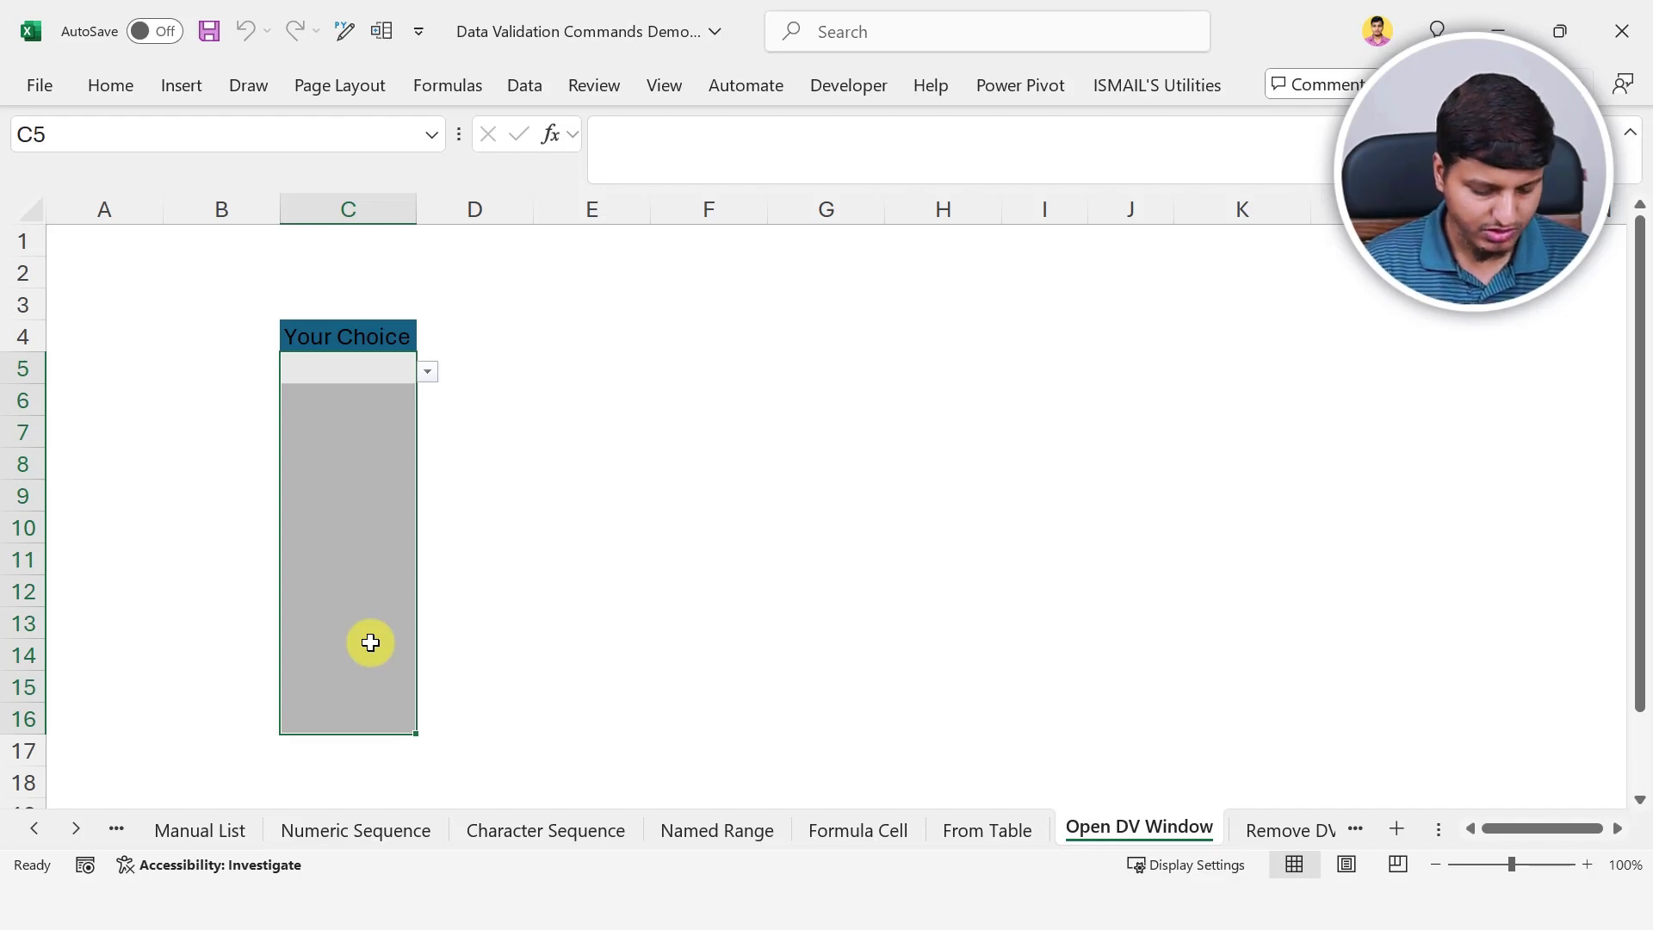
{"action": "key", "text": "ctrl+shift+p"}
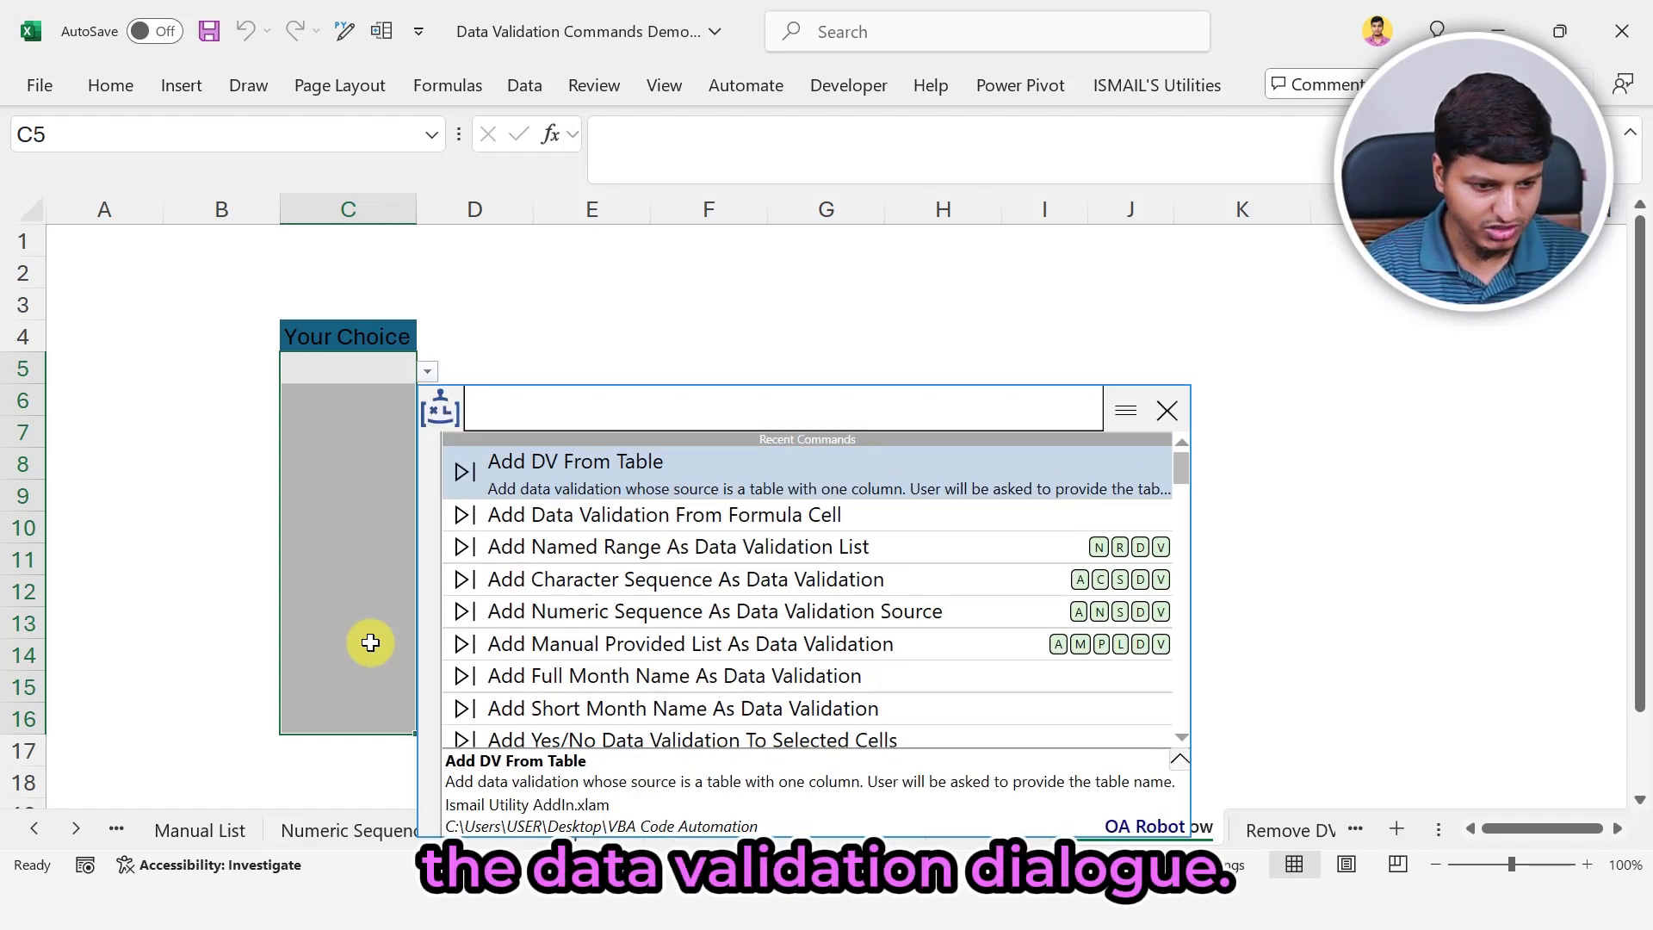
{"action": "type", "text": "odv"}
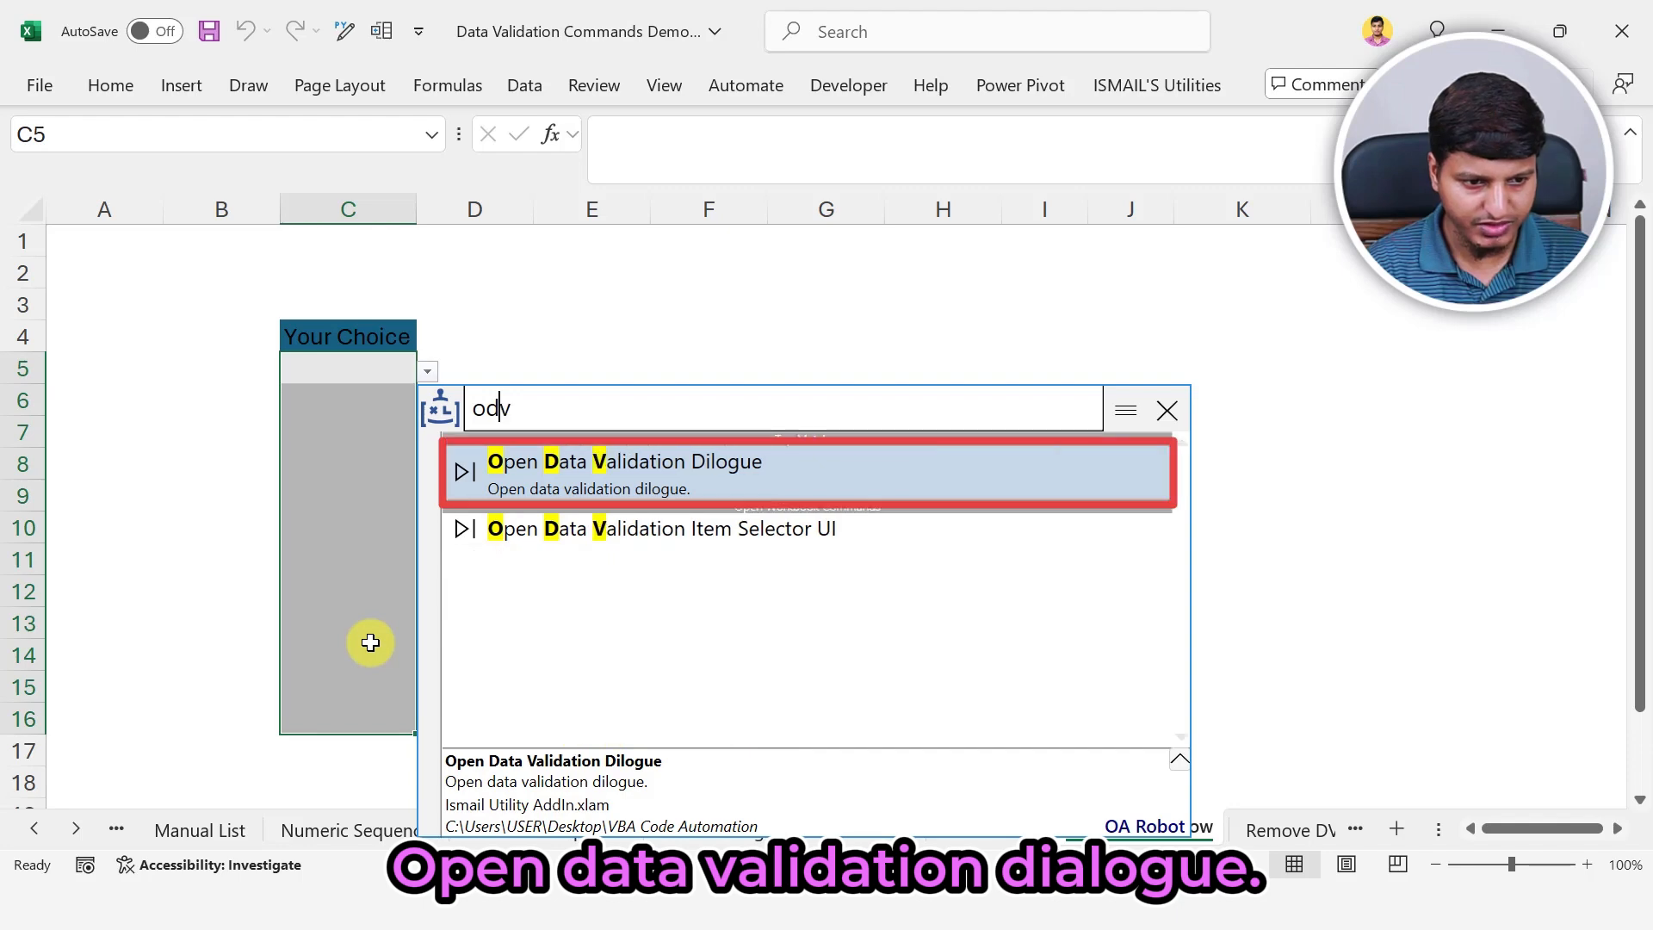
{"action": "key", "text": "Return"}
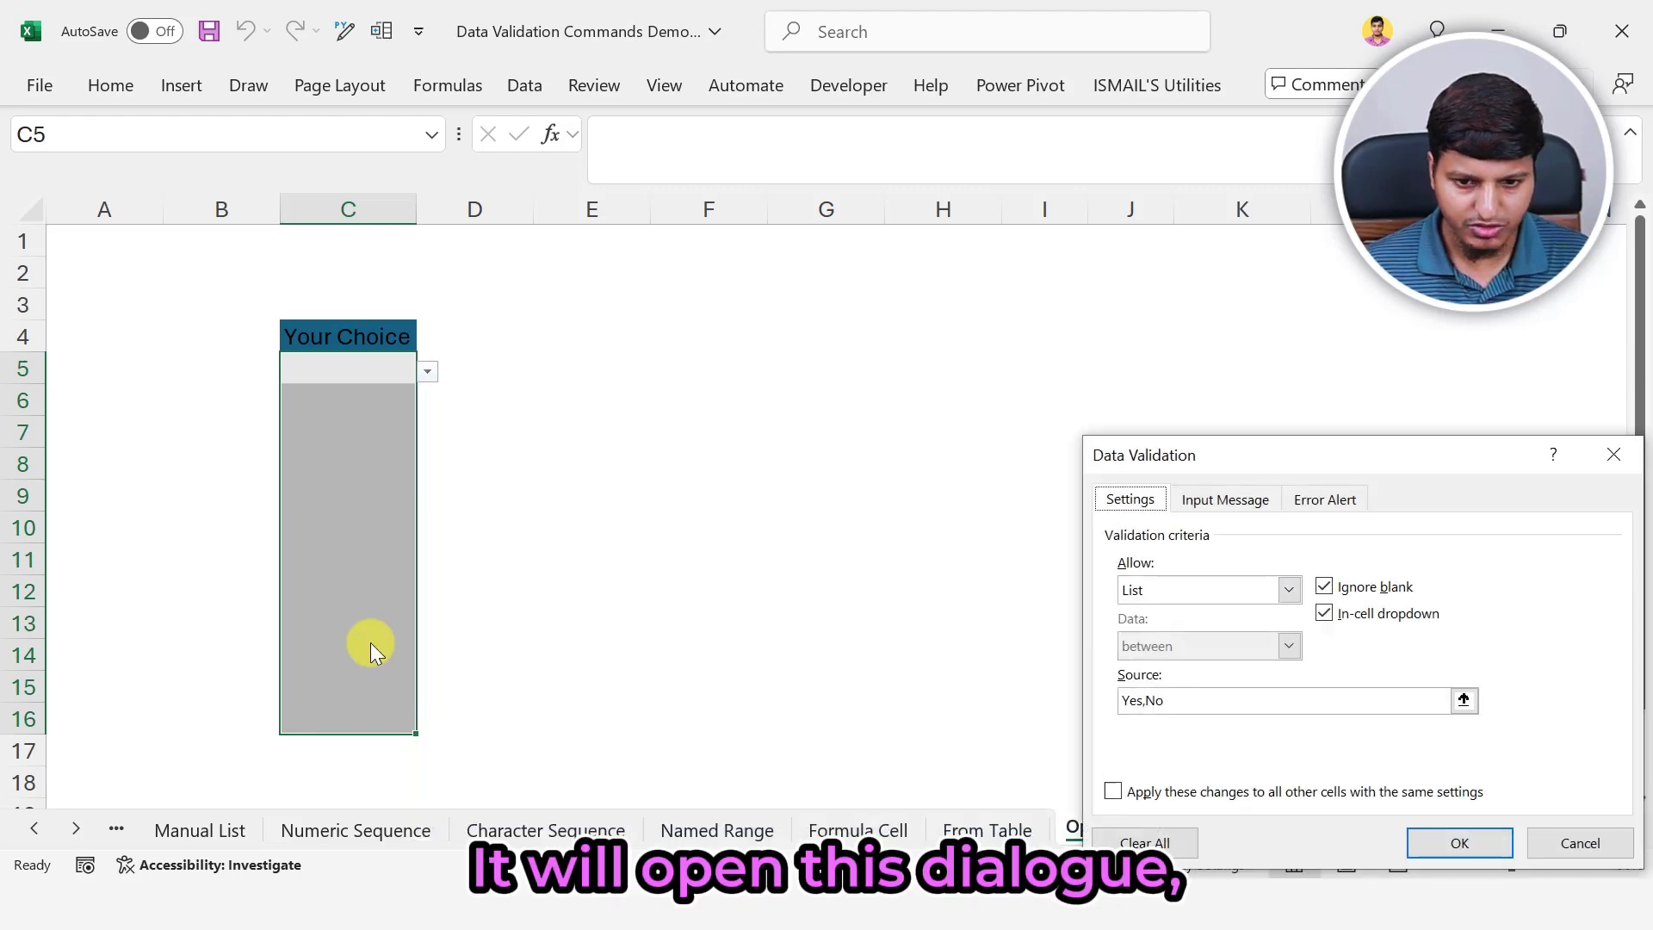
{"action": "left_click_drag", "start_coordinate": [1219, 461], "coordinate": [943, 316]}
{"action": "left_click", "coordinate": [930, 353]}
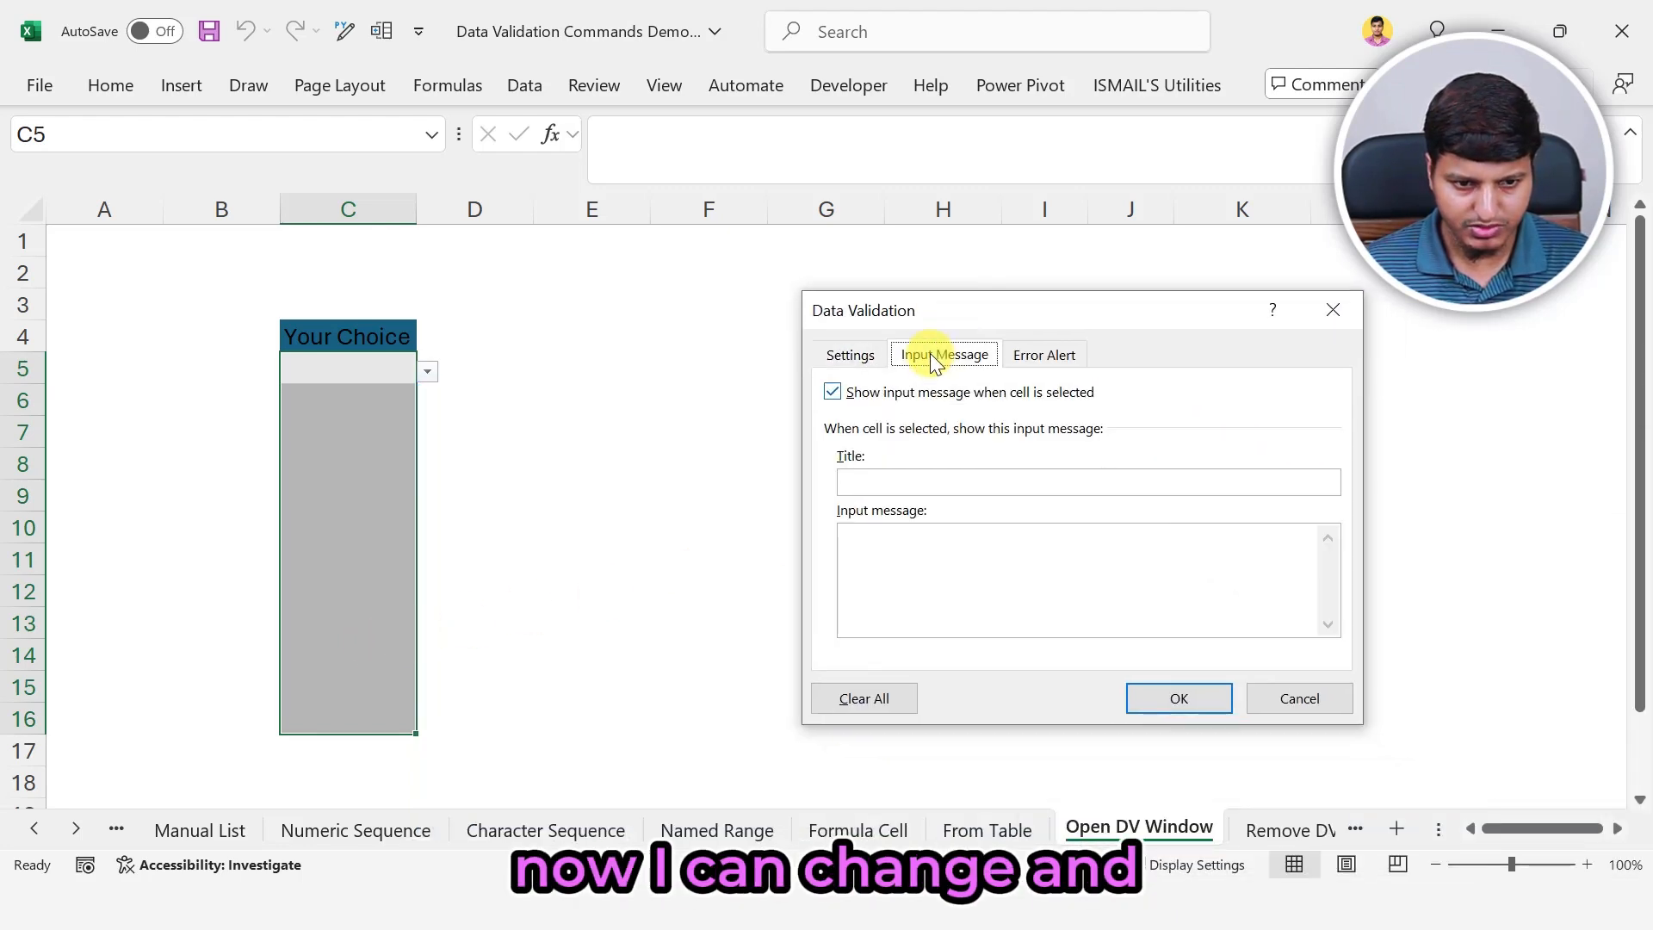
{"action": "left_click", "coordinate": [1041, 344]}
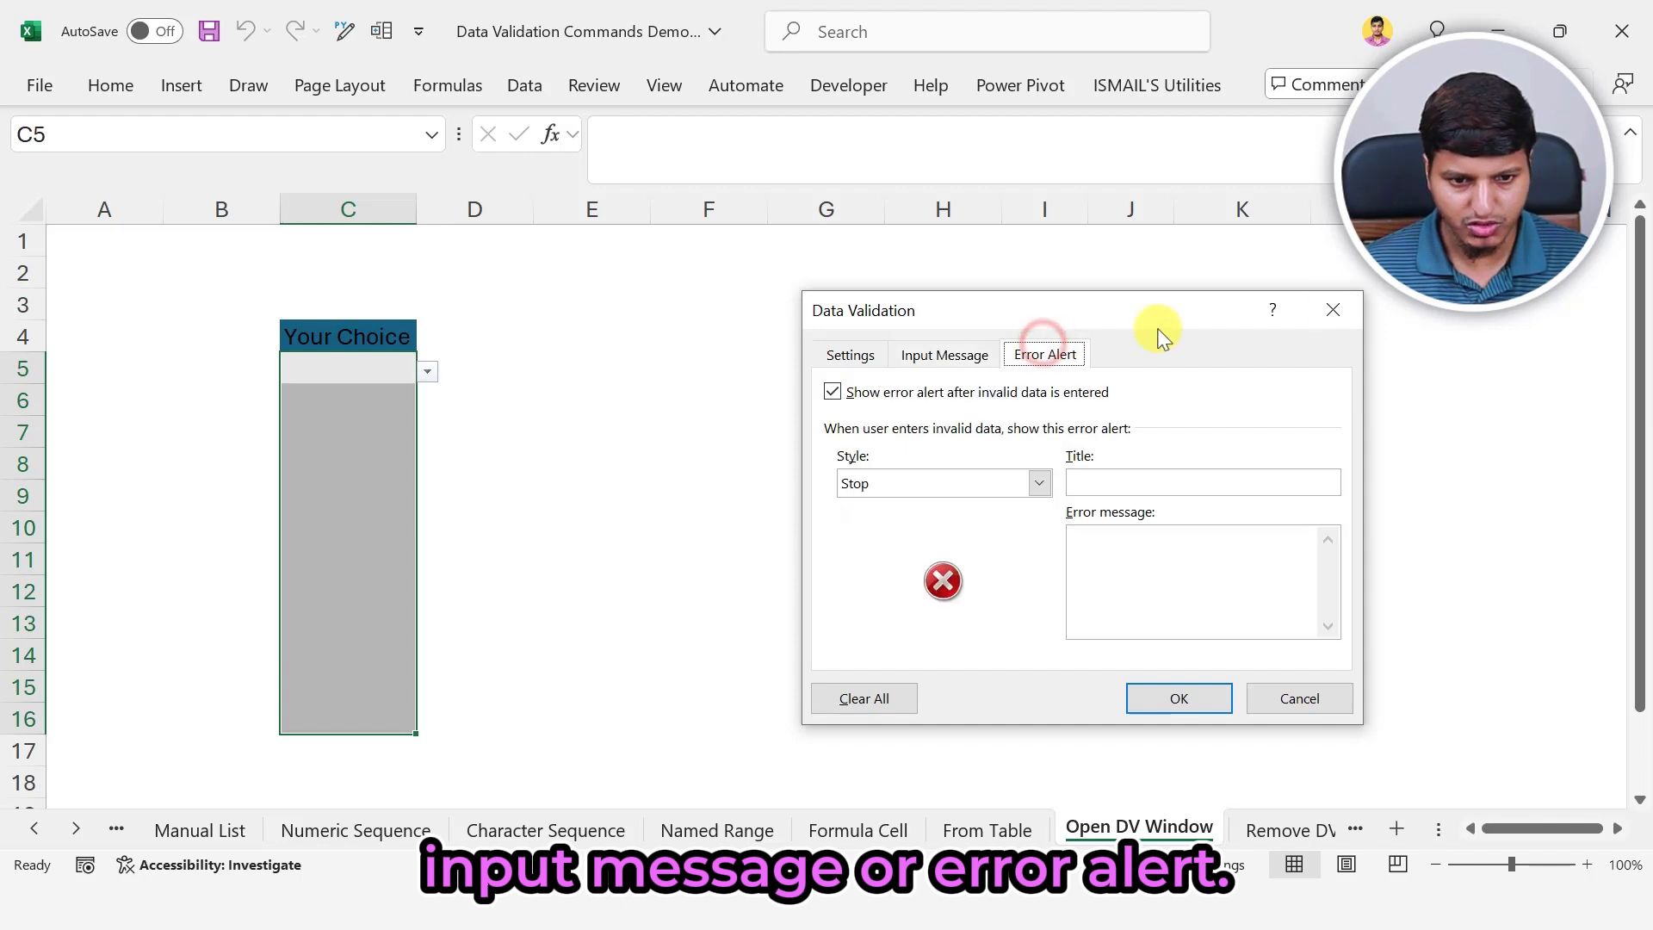
{"action": "left_click", "coordinate": [1343, 307]}
On the Remove DV sheet, run the Remove Data Validation command on the Your Choice cells C5:C16.
{"action": "left_click", "coordinate": [1257, 828]}
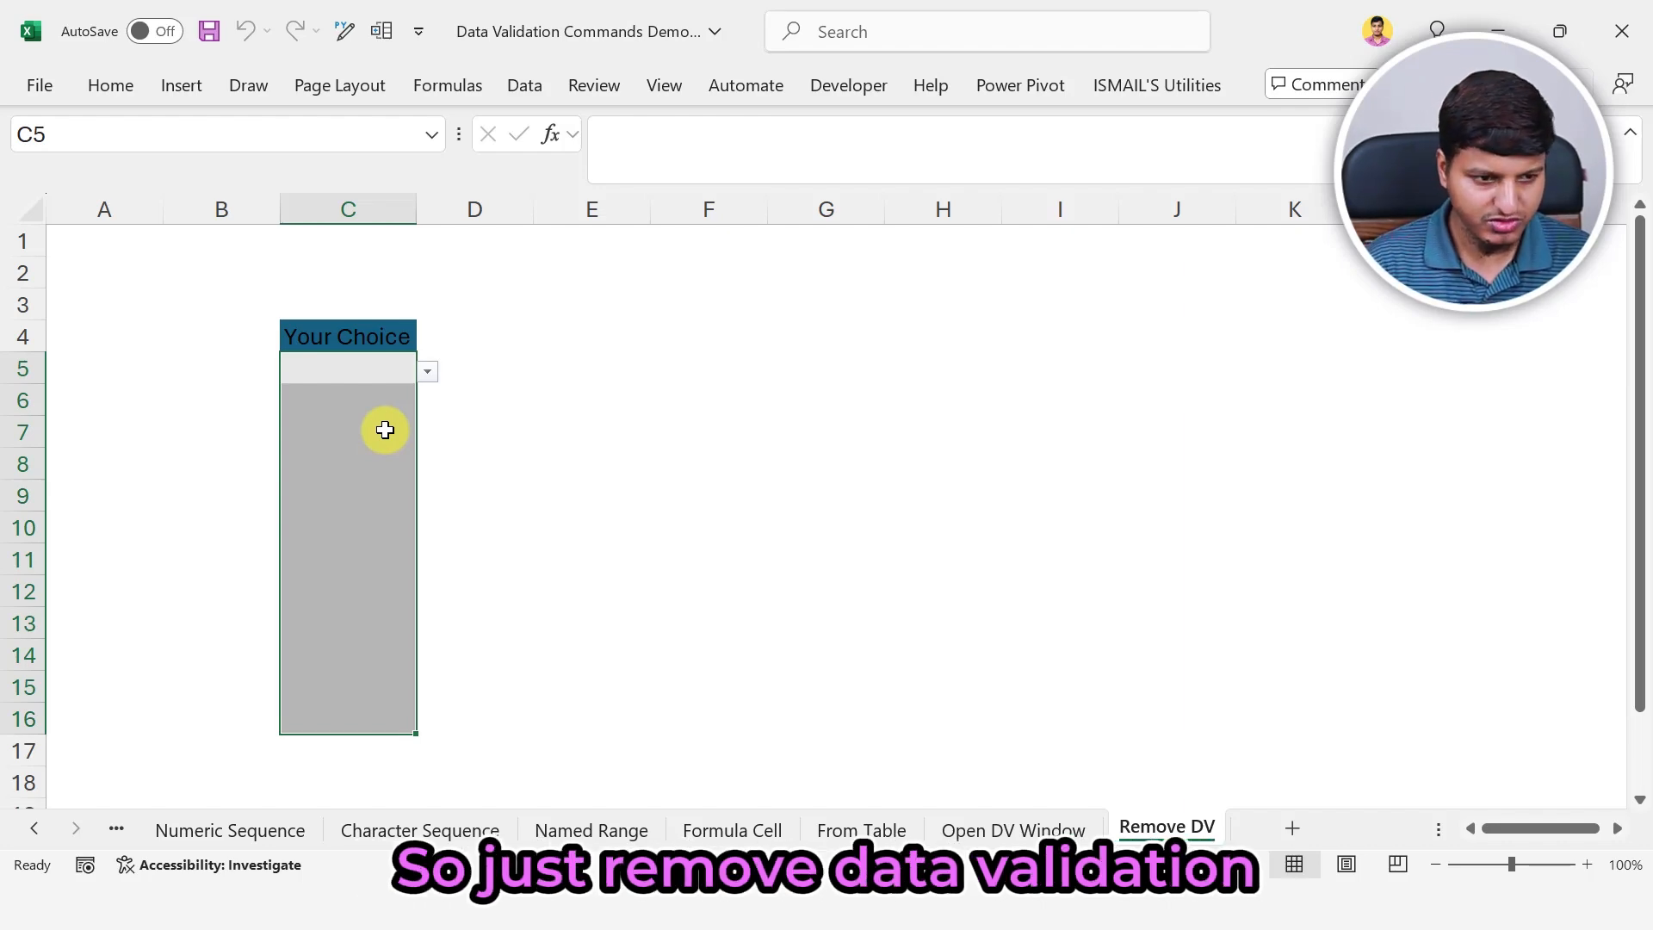
{"action": "key", "text": "ctrl+shift+p"}
{"action": "type", "text": "rdv"}
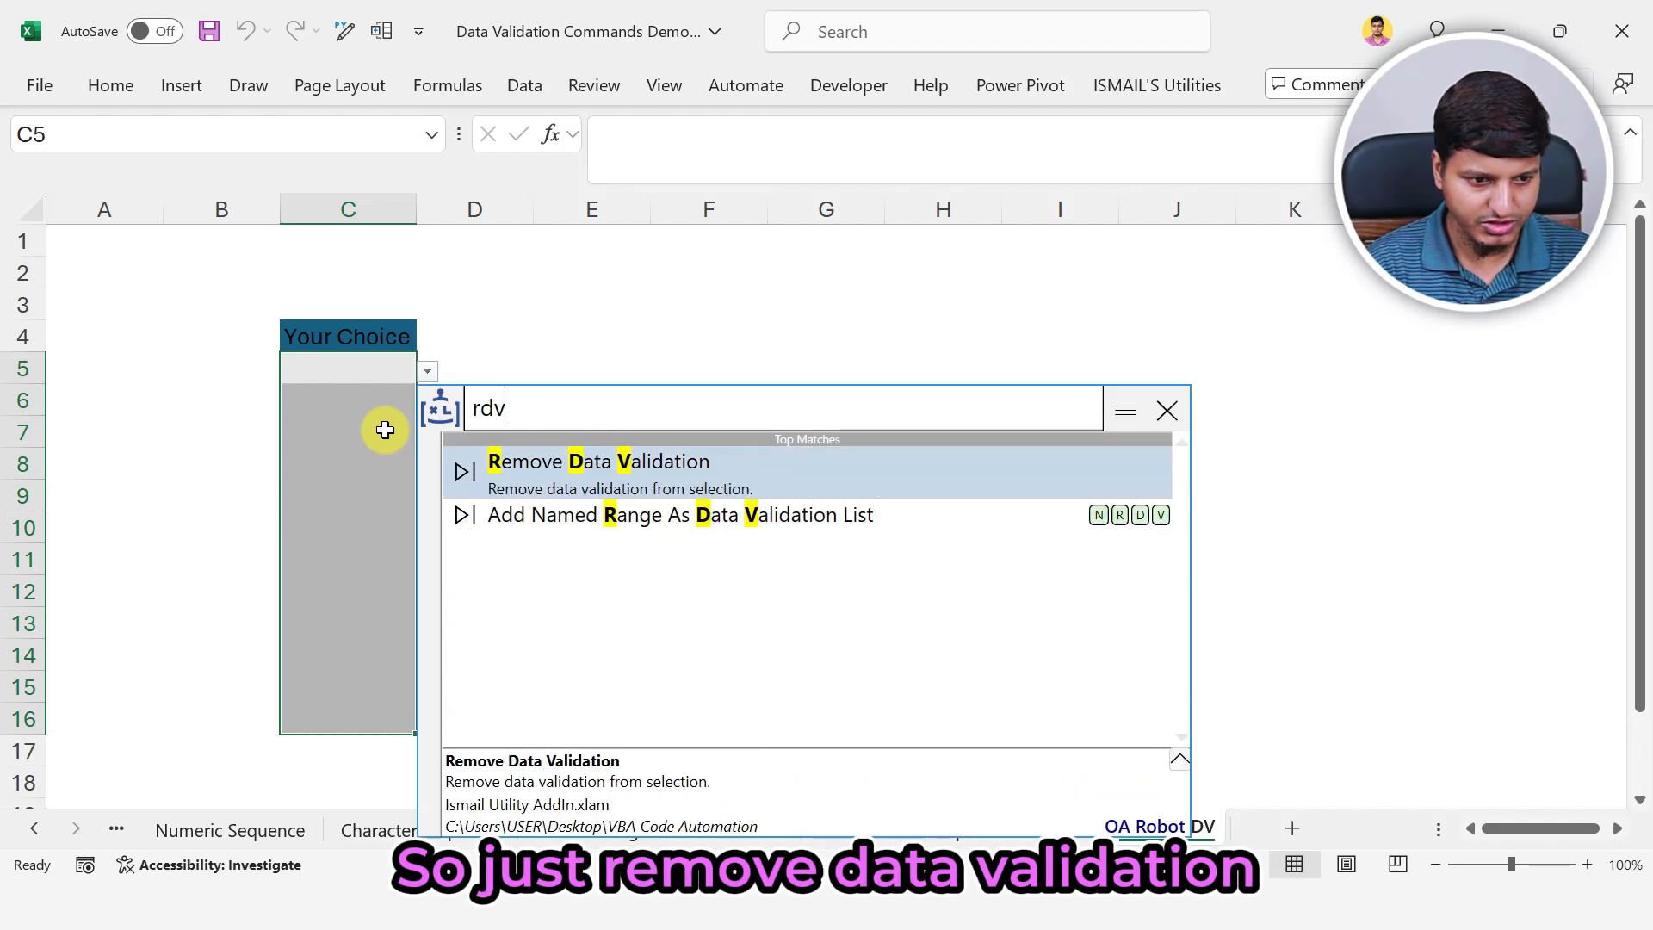
{"action": "key", "text": "Return"}
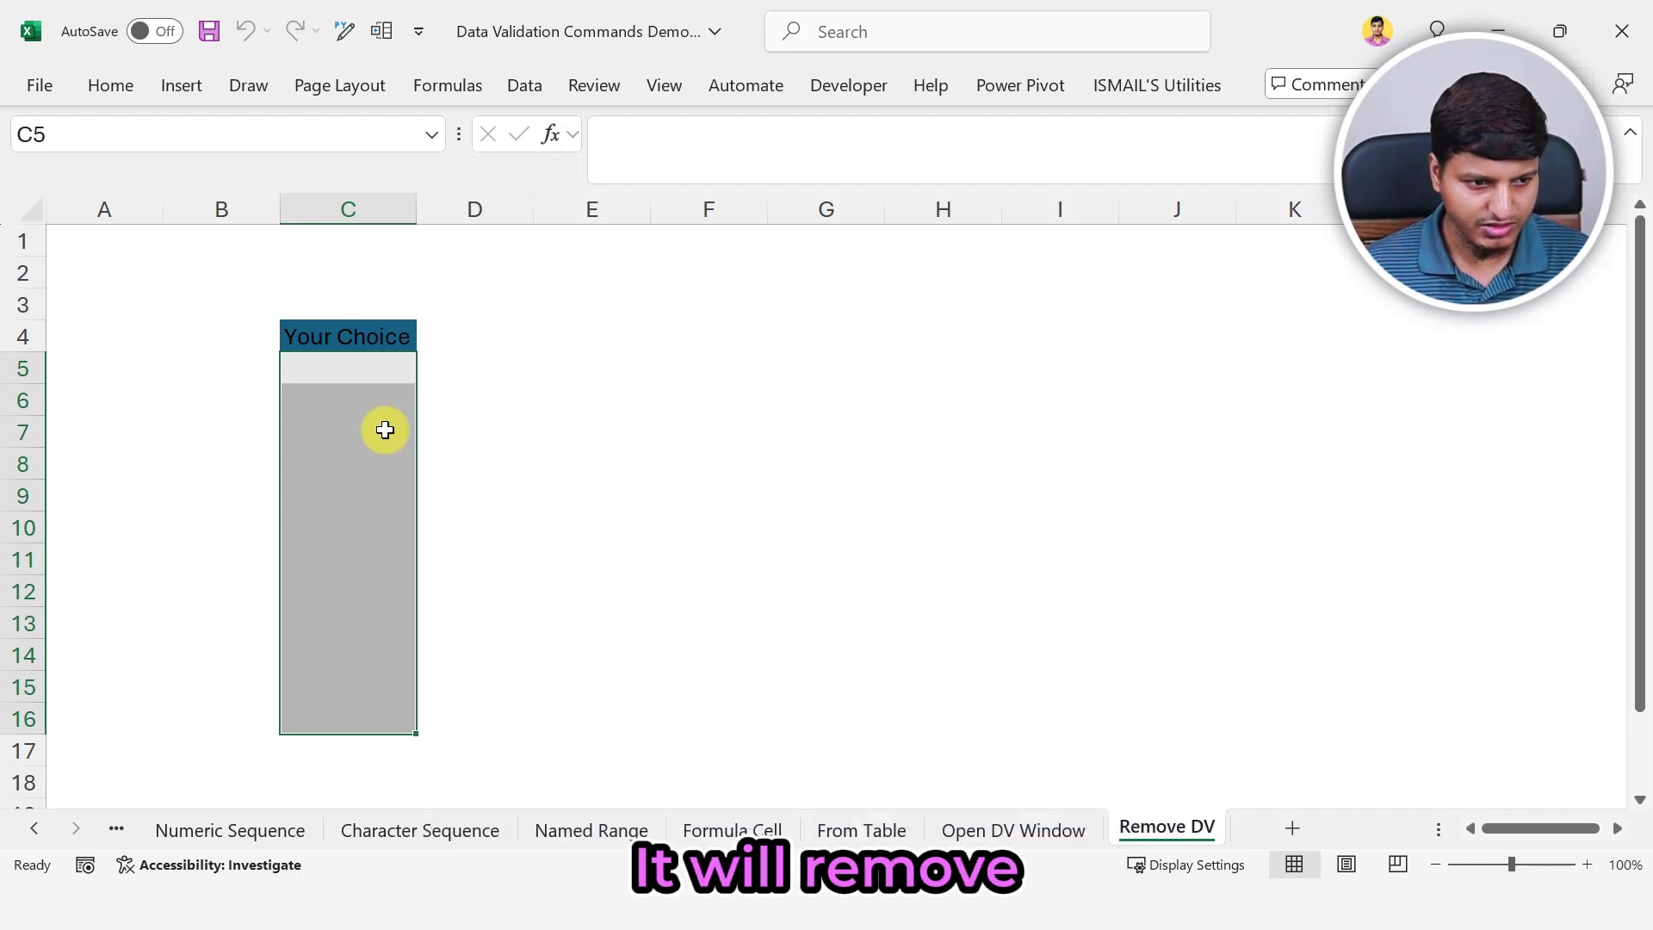